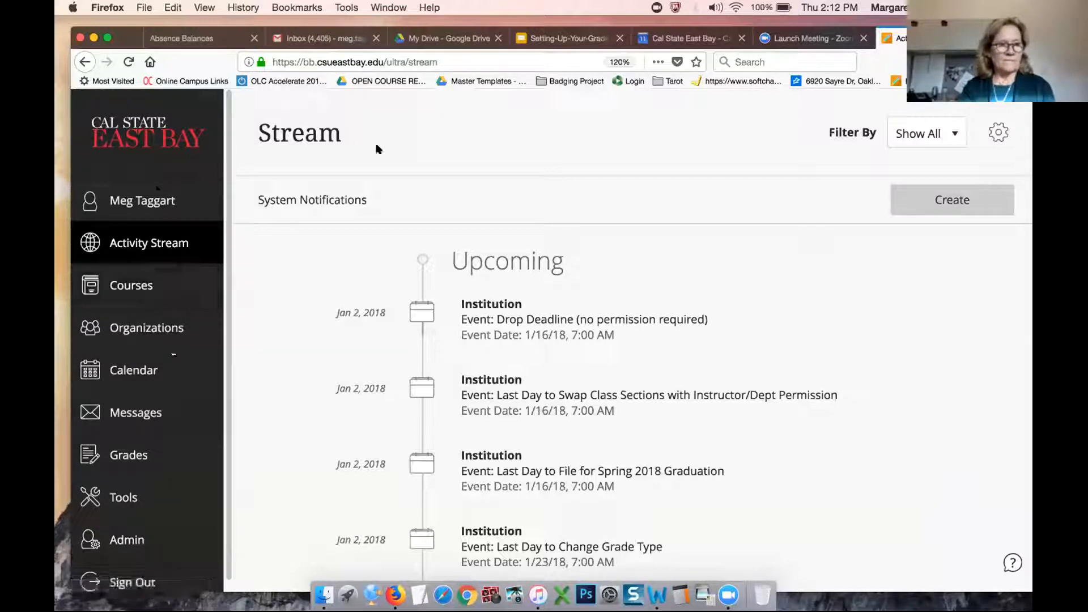
Step: Open the Administrator Tools in a separate browser tab and go to the panel's Courses list
{"action": "left_click", "coordinate": [131, 286]}
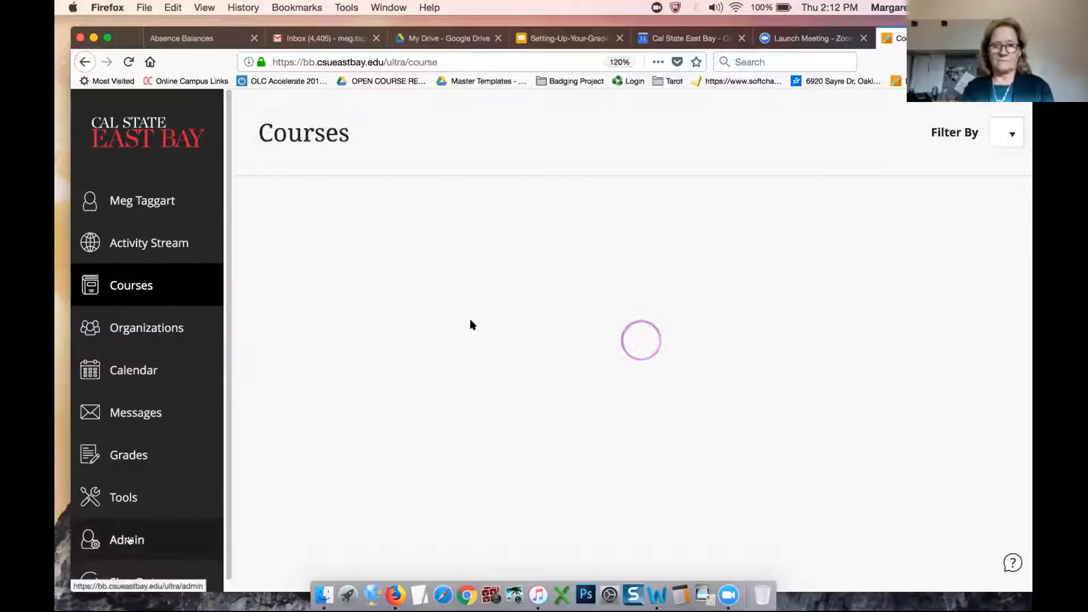
{"action": "right_click", "coordinate": [130, 540]}
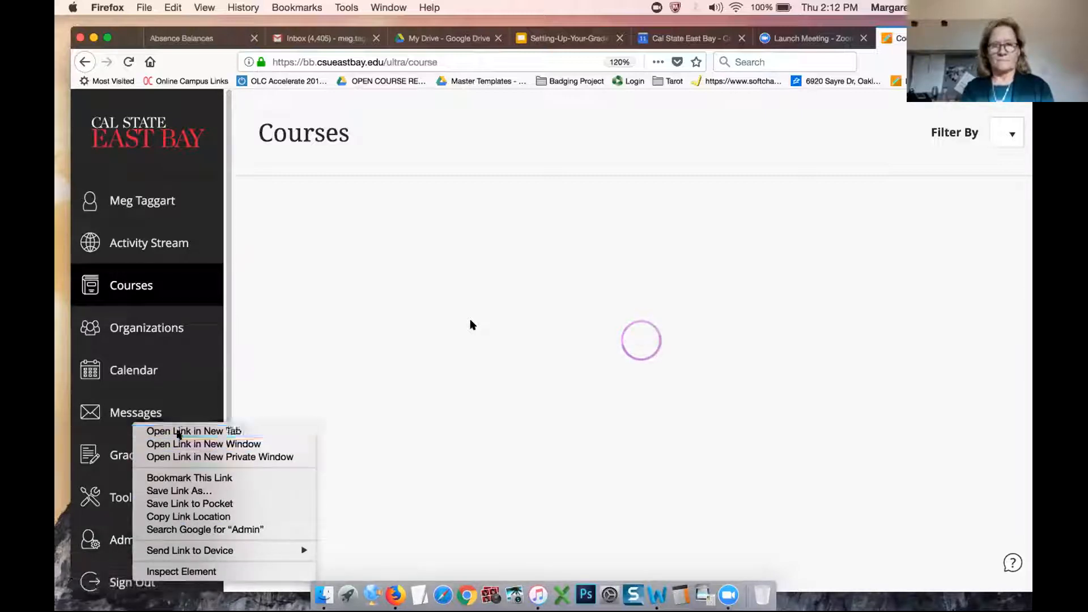
{"action": "left_click", "coordinate": [179, 432]}
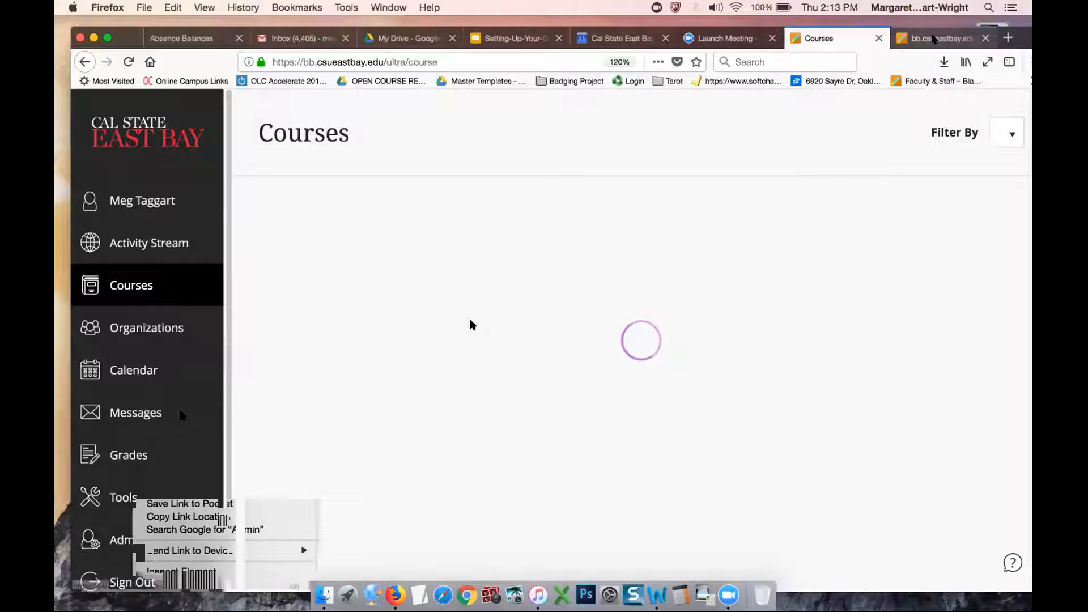
{"action": "left_click", "coordinate": [932, 38]}
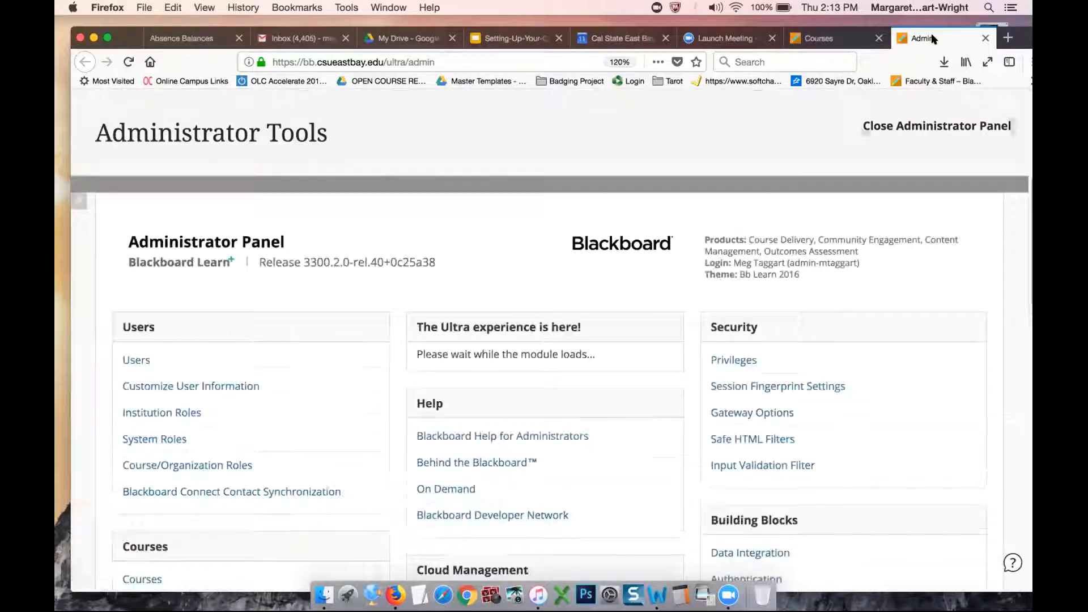
{"action": "left_click", "coordinate": [149, 579]}
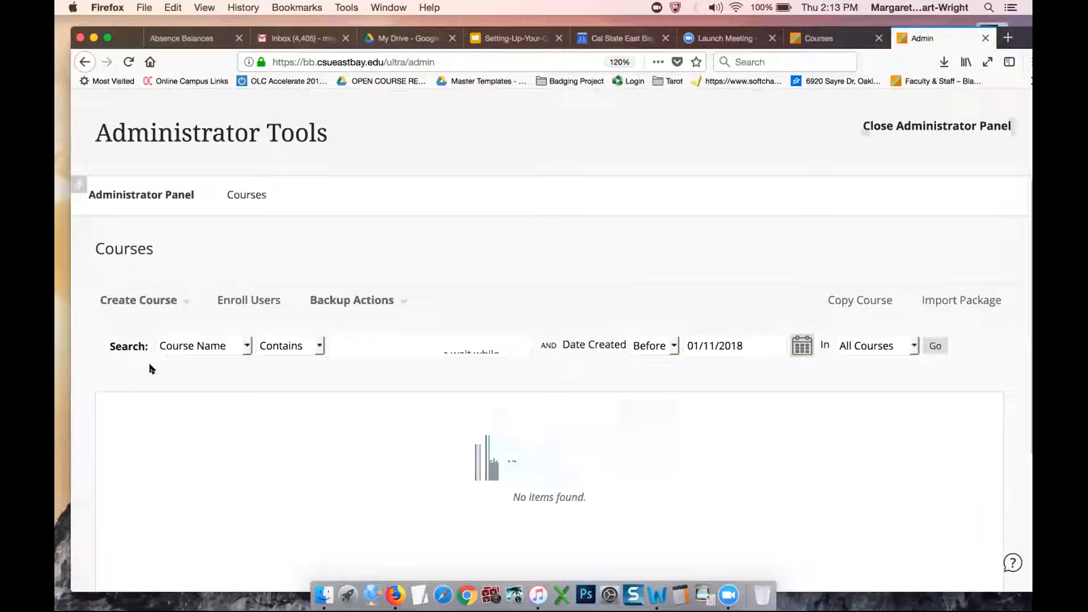
Step: Search the courses for a Course ID containing "tool demo"
{"action": "left_click", "coordinate": [222, 346]}
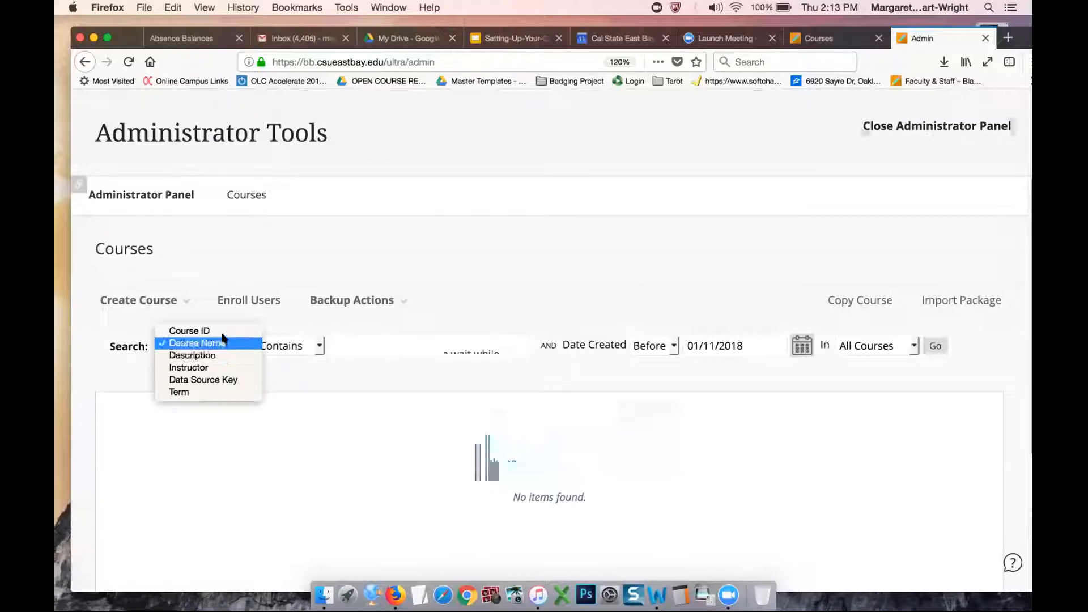
{"action": "left_click", "coordinate": [221, 329]}
{"action": "left_click", "coordinate": [351, 340]}
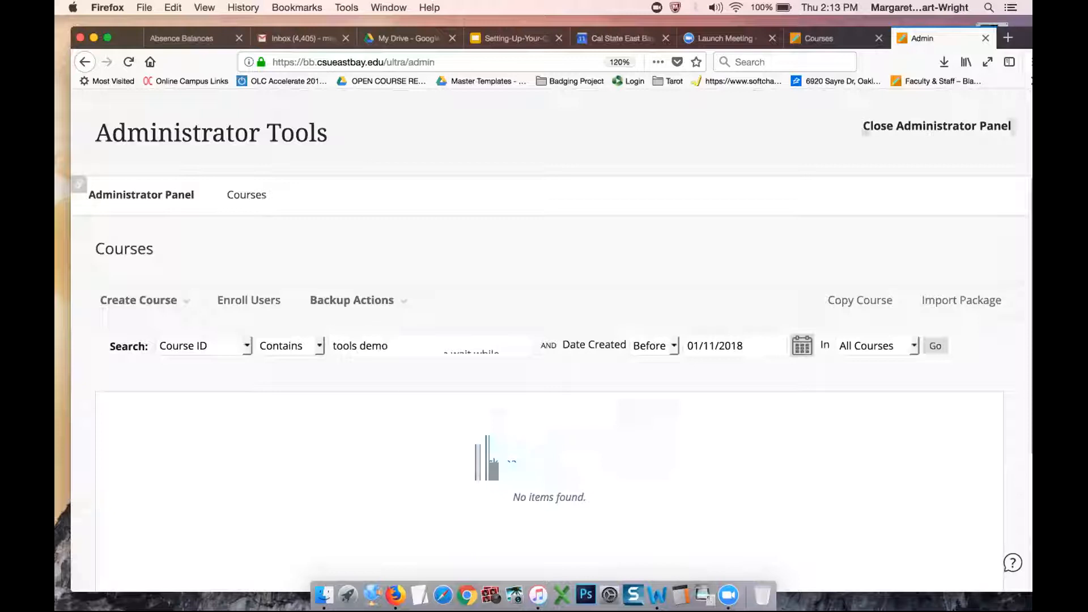
{"action": "key", "text": "Return"}
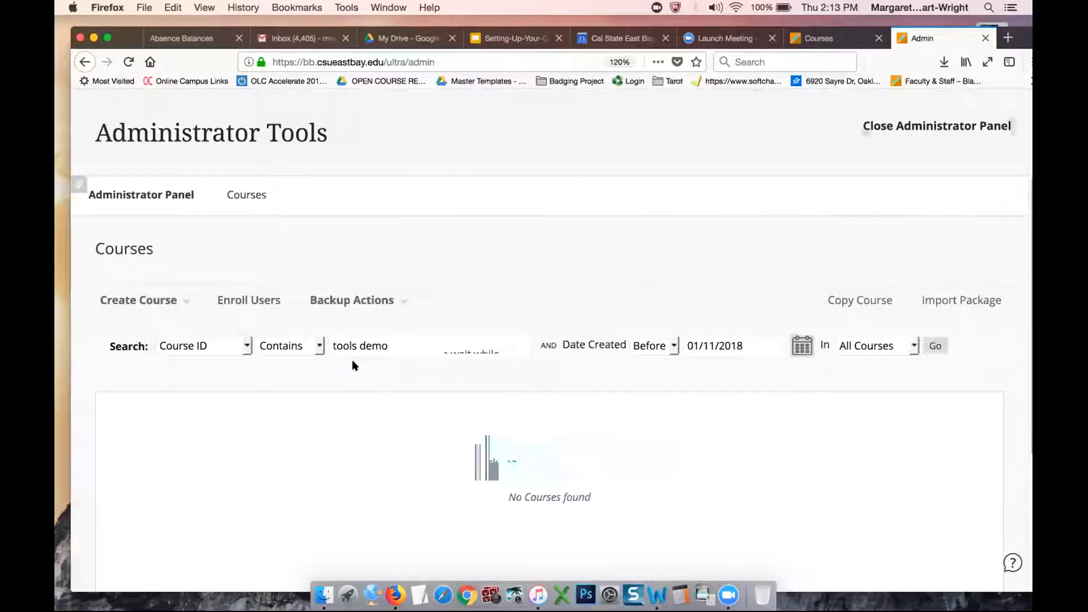
{"action": "left_click", "coordinate": [353, 345]}
{"action": "key", "text": "BackSpace"}
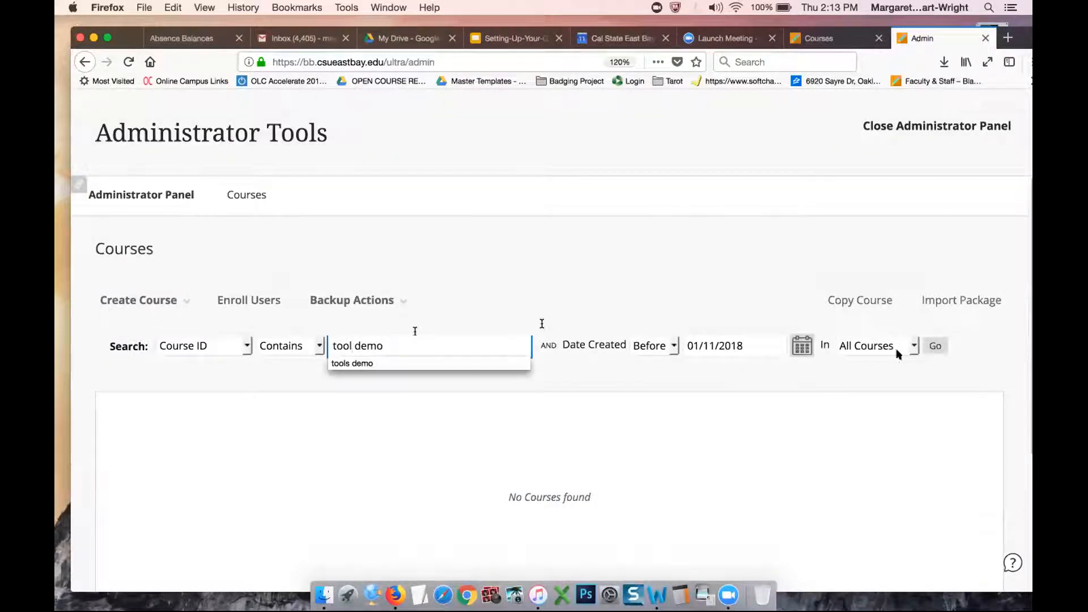
{"action": "left_click", "coordinate": [936, 351]}
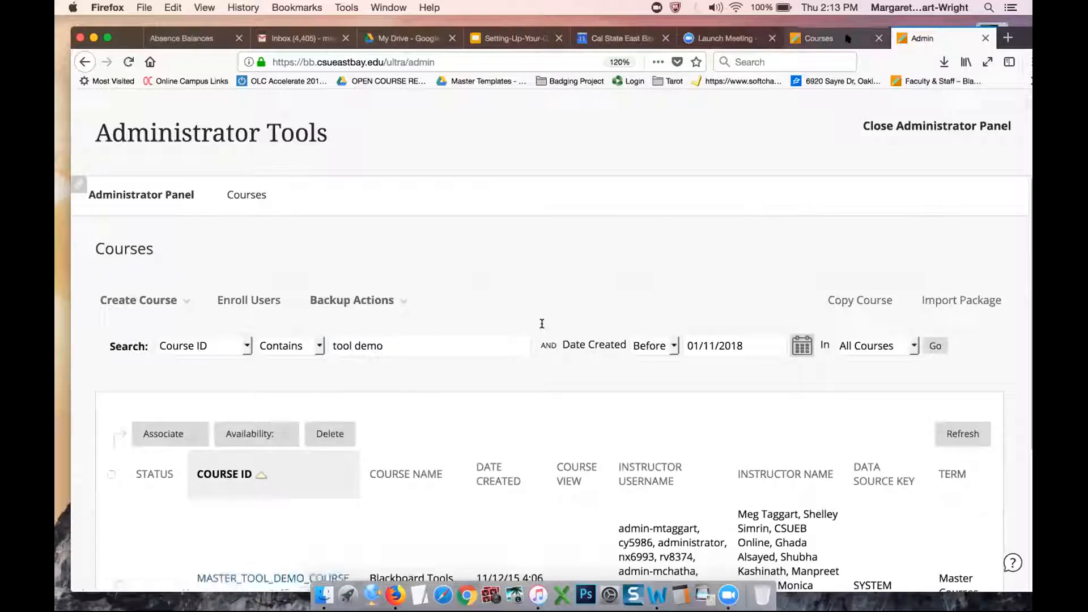
Step: Open the Blackboard Tools Demo Course from the search results in a new browser tab and switch to it
{"action": "scroll", "coordinate": [586, 420], "scroll_direction": "down", "scroll_amount": 4}
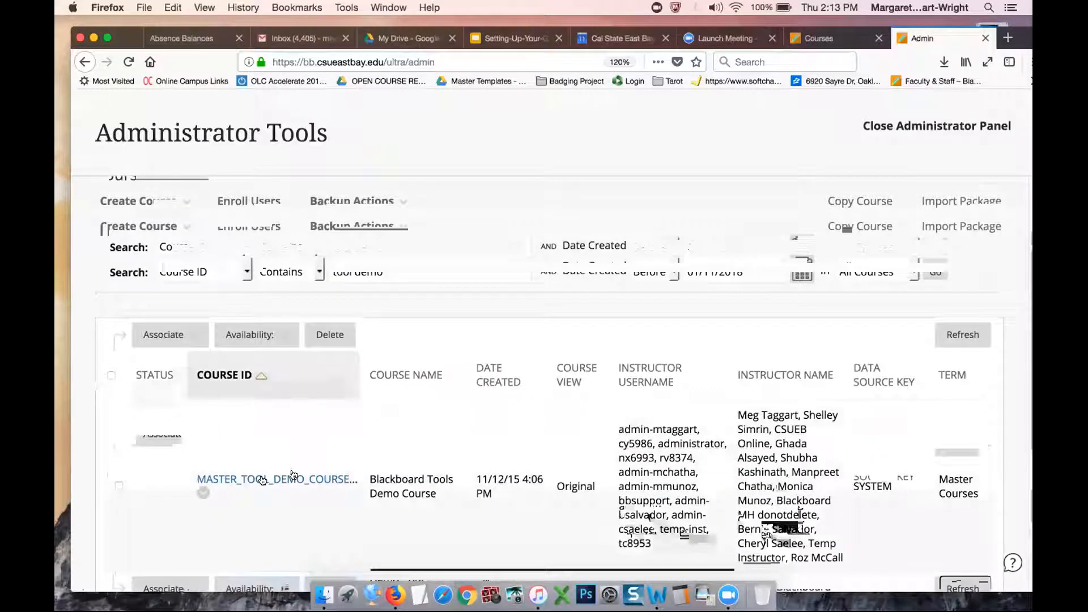
{"action": "right_click", "coordinate": [262, 480]}
{"action": "left_click", "coordinate": [317, 418]}
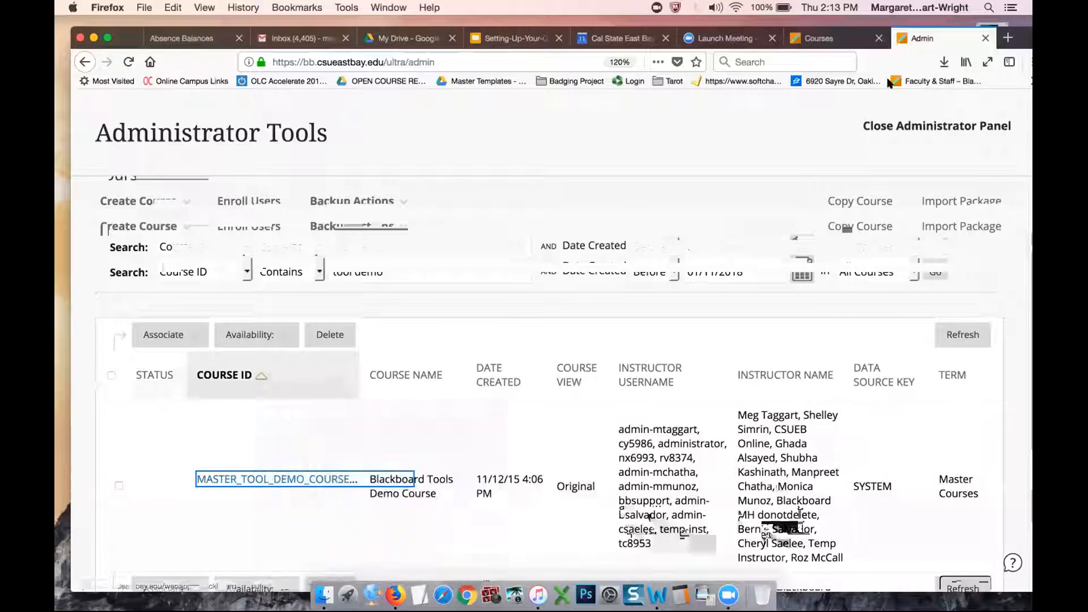
{"action": "left_click", "coordinate": [940, 38]}
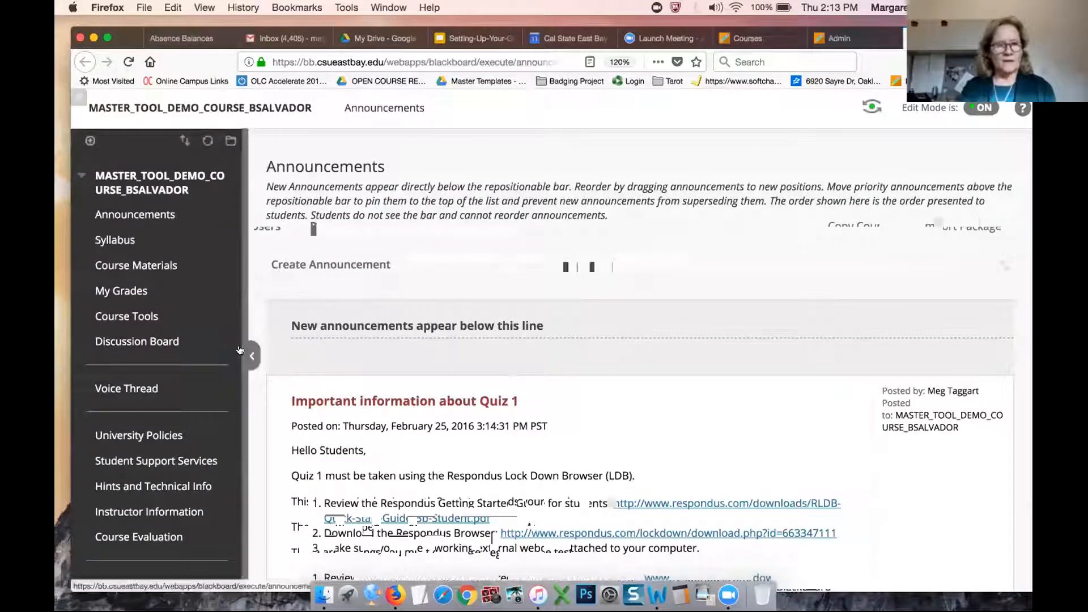
Step: Open the Full Grade Center of the demo course
{"action": "scroll", "coordinate": [240, 350], "scroll_direction": "down", "scroll_amount": 2}
{"action": "scroll", "coordinate": [240, 350], "scroll_direction": "up", "scroll_amount": 1}
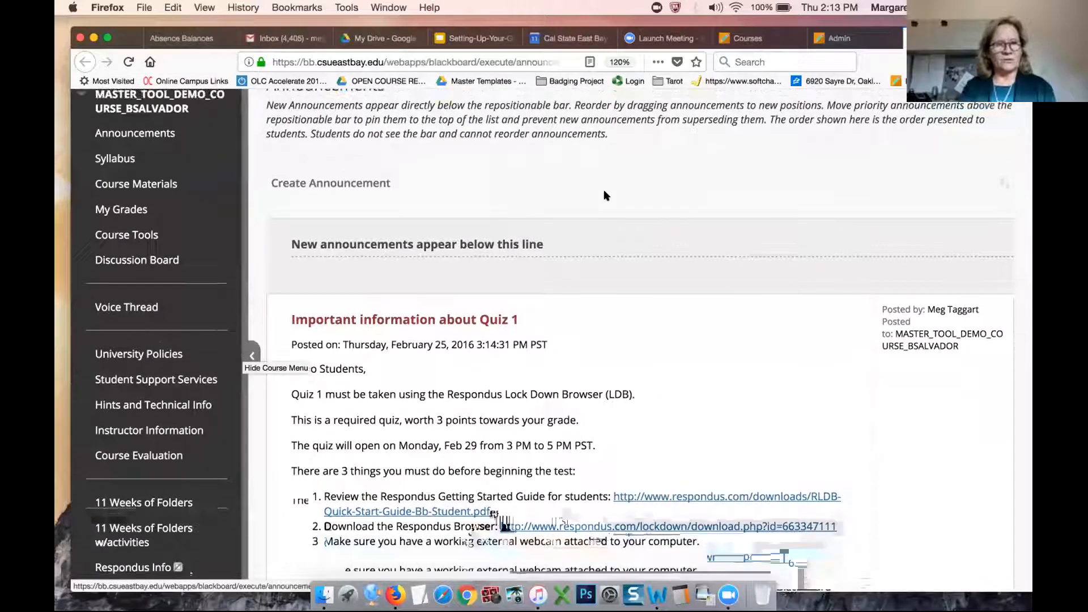
{"action": "scroll", "coordinate": [724, 253], "scroll_direction": "down", "scroll_amount": 8}
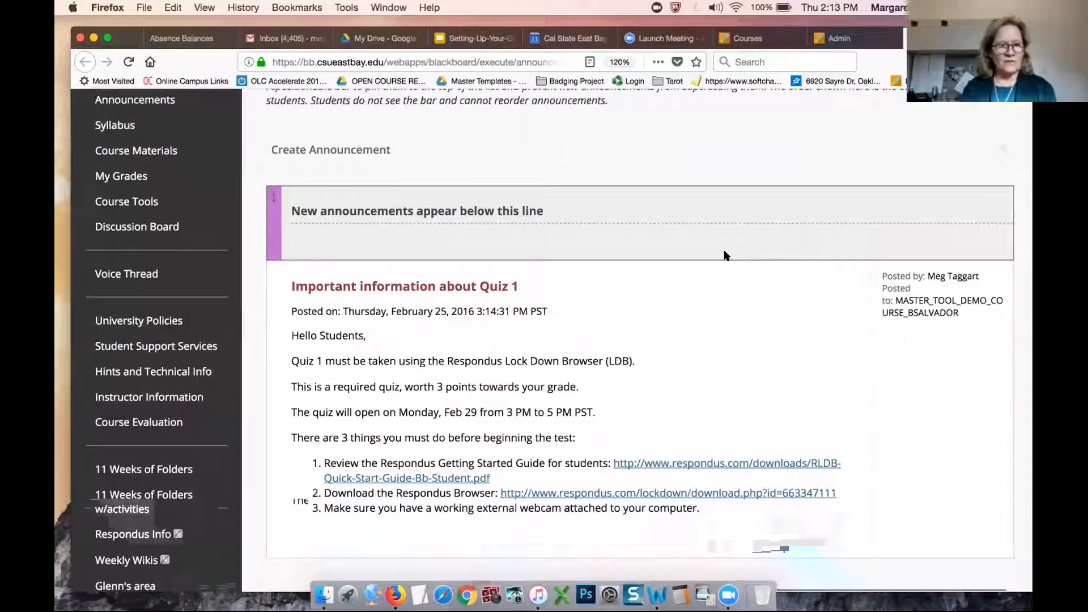
{"action": "scroll", "coordinate": [724, 255], "scroll_direction": "down", "scroll_amount": 5}
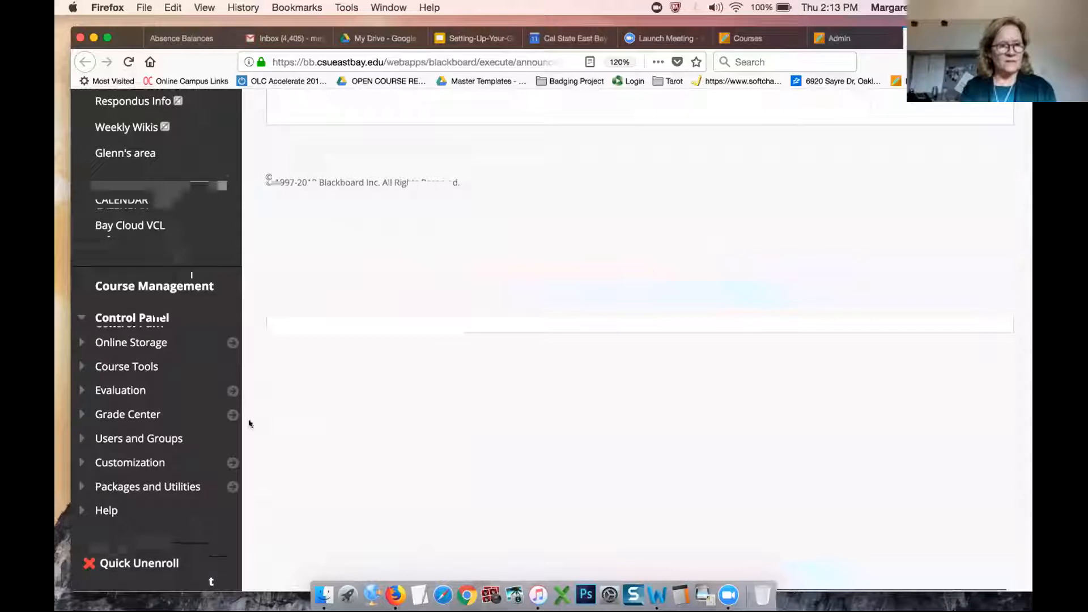
{"action": "left_click", "coordinate": [164, 418]}
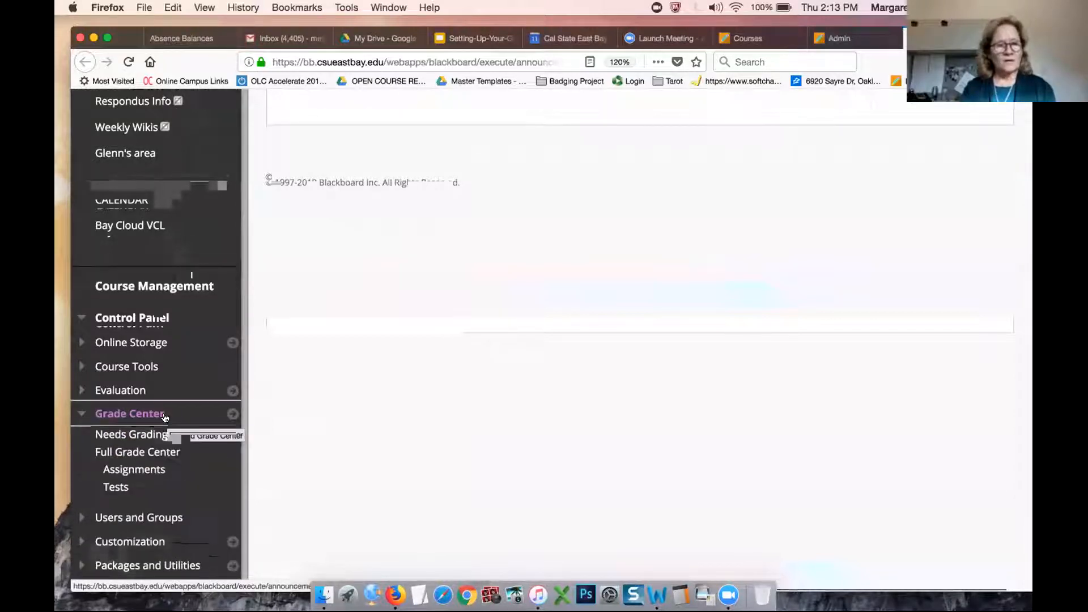
{"action": "left_click", "coordinate": [176, 452]}
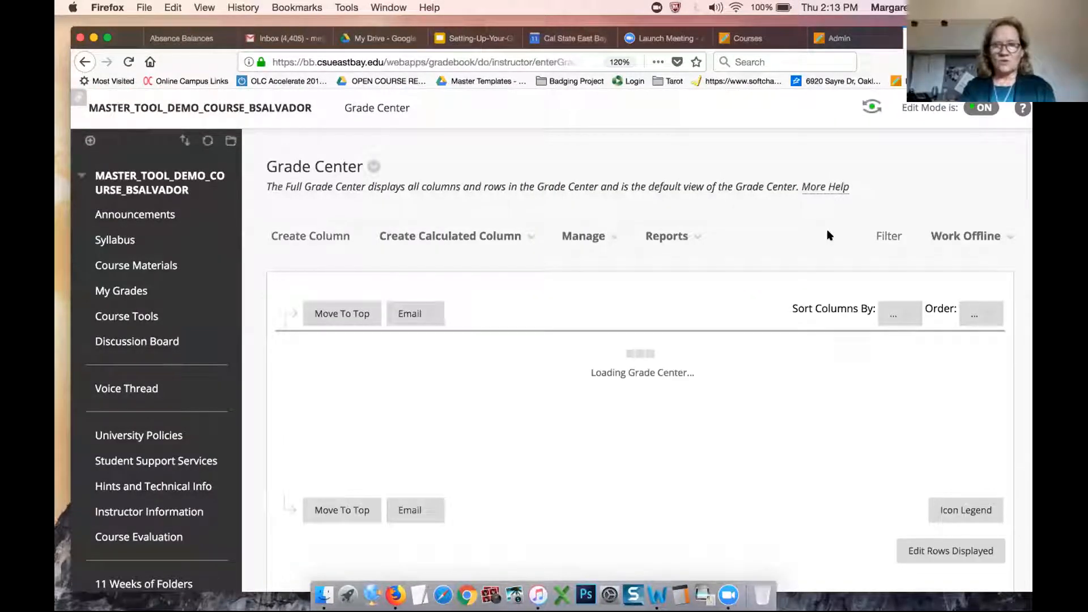
Step: Reduce the page zoom to 110% and examine the student rows and grade columns of the Full Grade Center
{"action": "scroll", "coordinate": [828, 233], "scroll_direction": "down", "scroll_amount": 2}
{"action": "scroll", "coordinate": [828, 233], "scroll_direction": "down", "scroll_amount": 1}
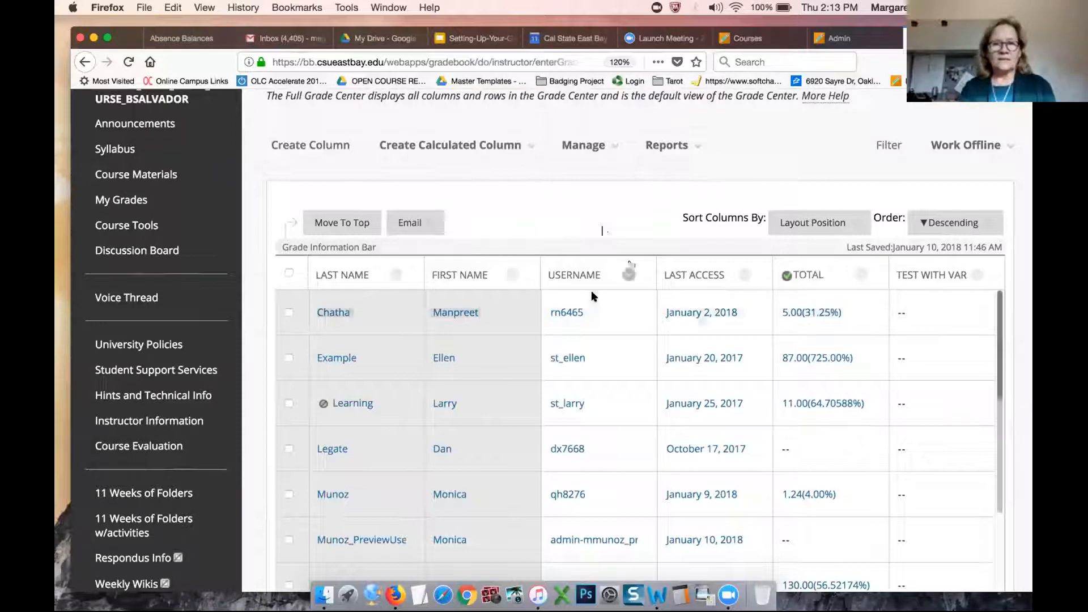
{"action": "scroll", "coordinate": [556, 356], "scroll_direction": "down", "scroll_amount": 5}
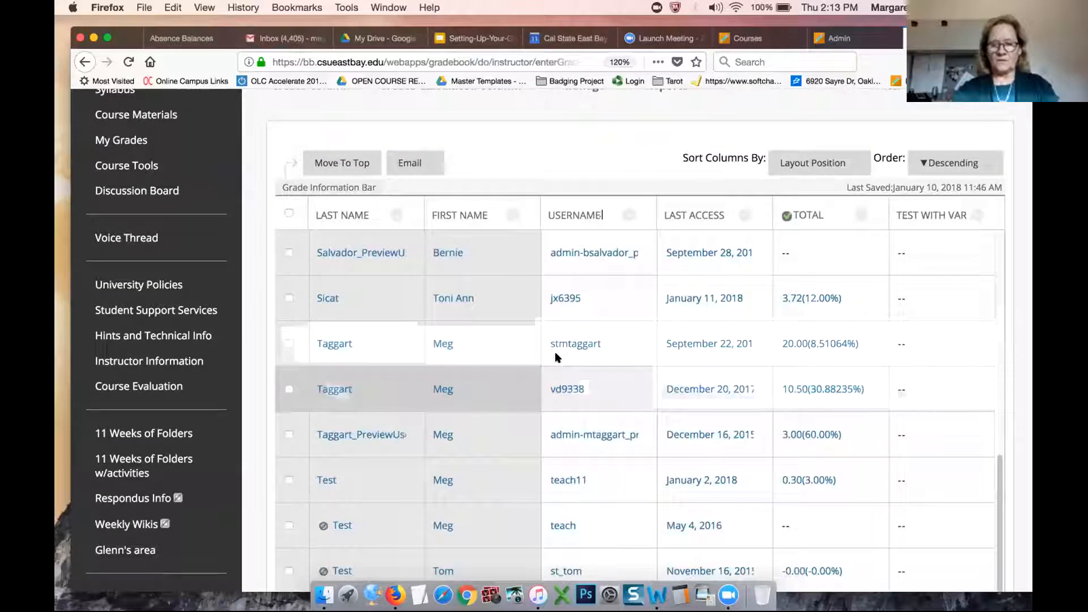
{"action": "key", "text": "super+minus"}
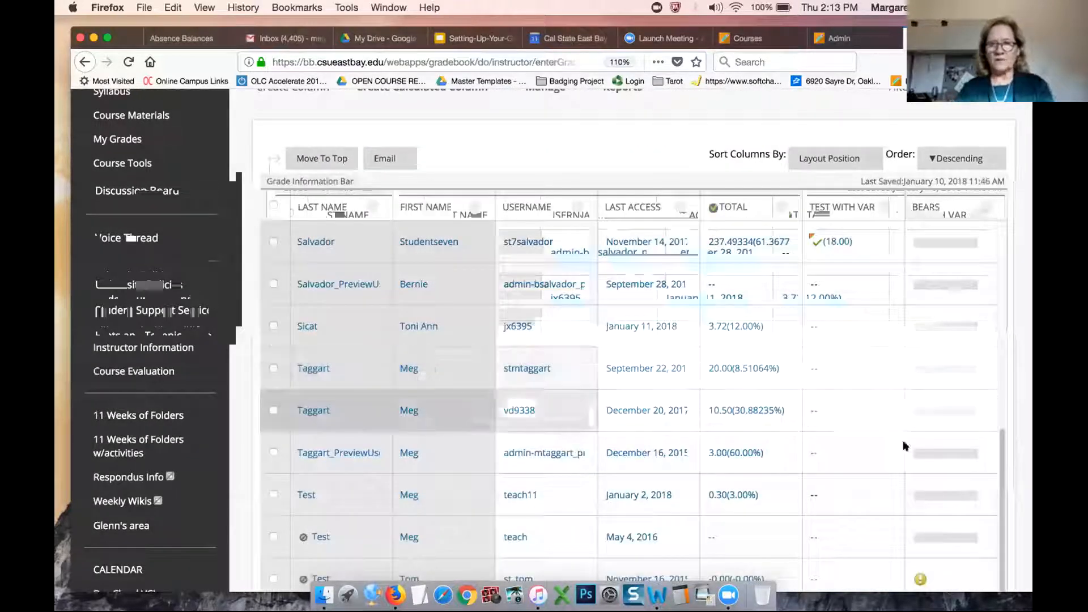
{"action": "scroll", "coordinate": [898, 440], "scroll_direction": "down", "scroll_amount": 5}
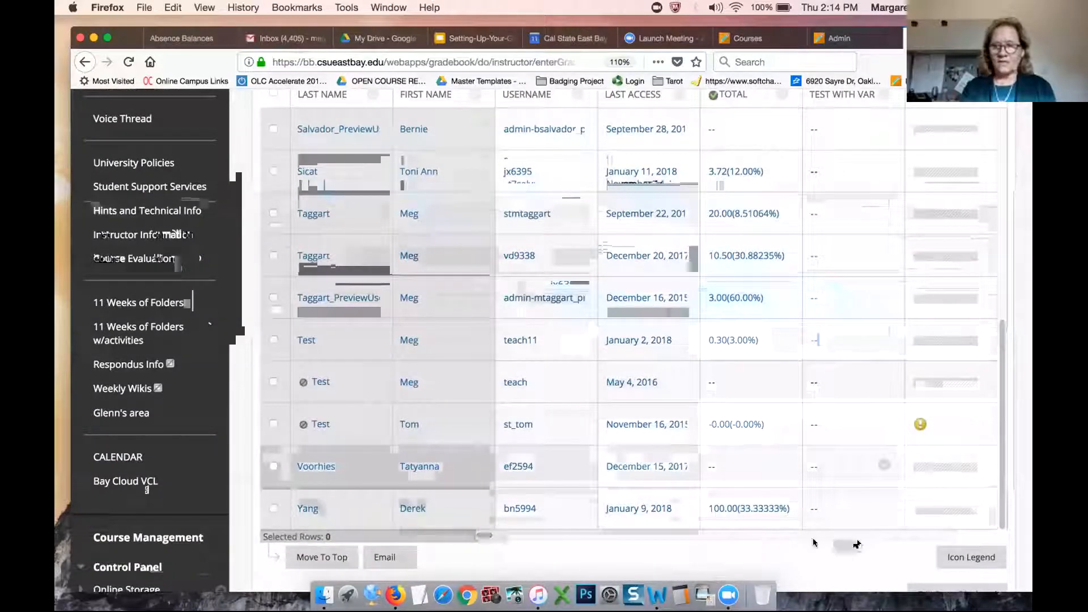
{"action": "scroll", "coordinate": [903, 541], "scroll_direction": "right", "scroll_amount": 5}
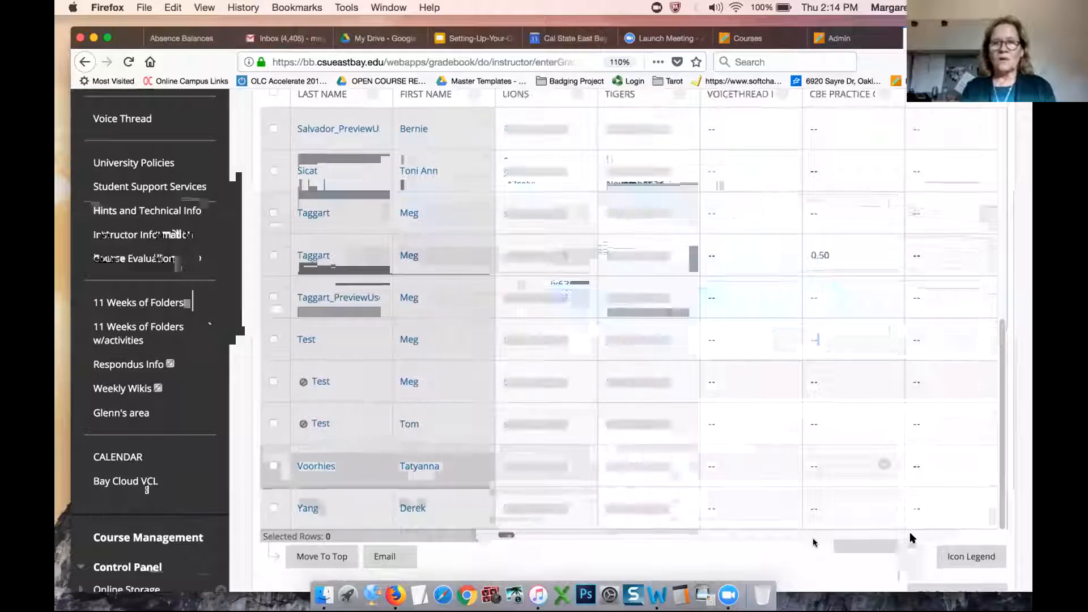
{"action": "scroll", "coordinate": [888, 398], "scroll_direction": "up", "scroll_amount": 5}
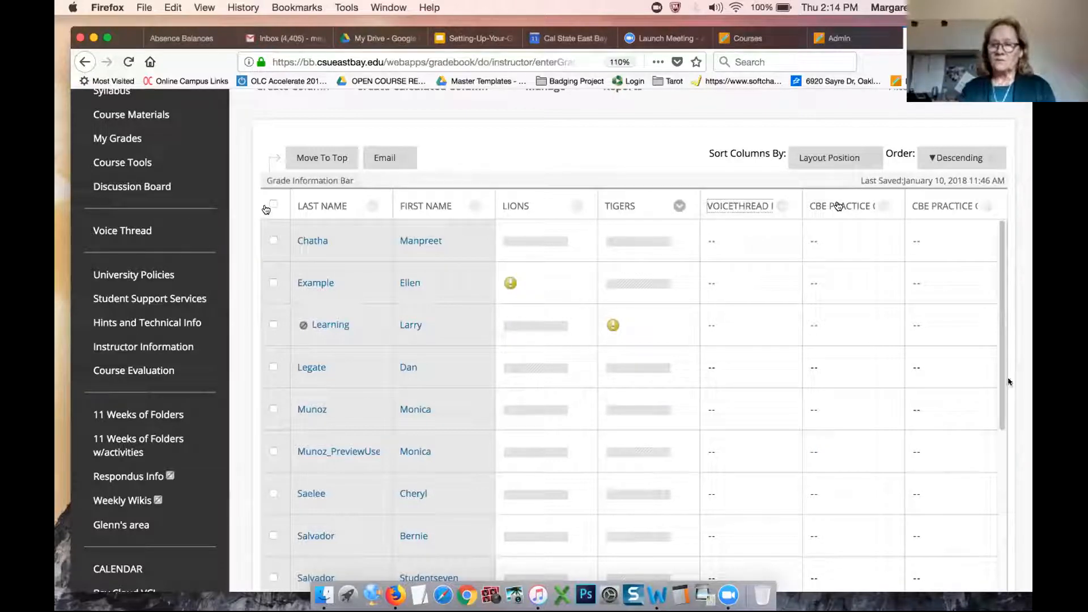
{"action": "scroll", "coordinate": [893, 473], "scroll_direction": "down", "scroll_amount": 5}
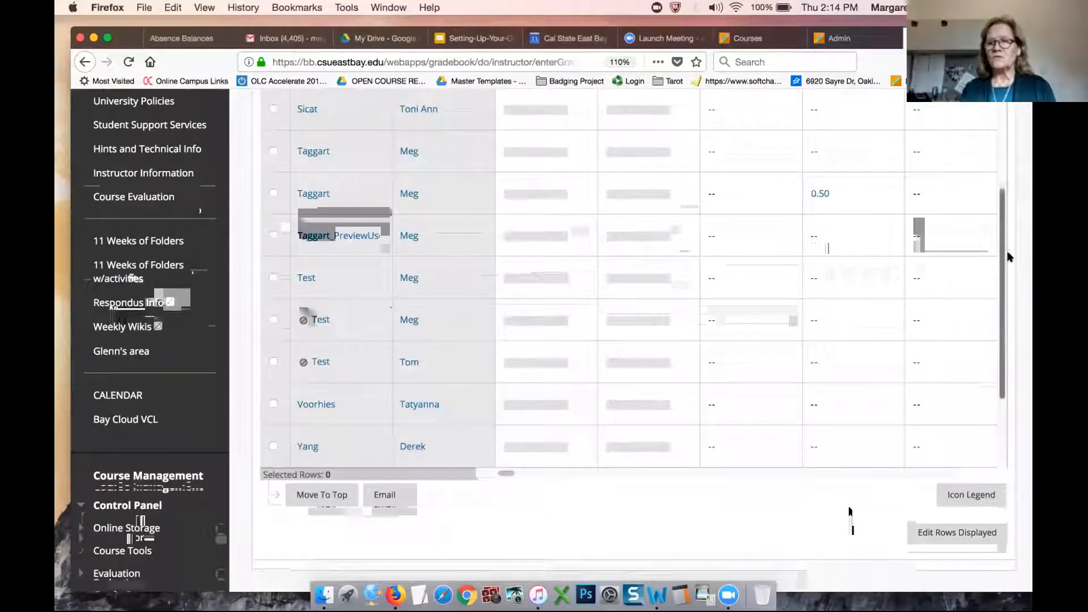
{"action": "scroll", "coordinate": [1009, 257], "scroll_direction": "up", "scroll_amount": 10}
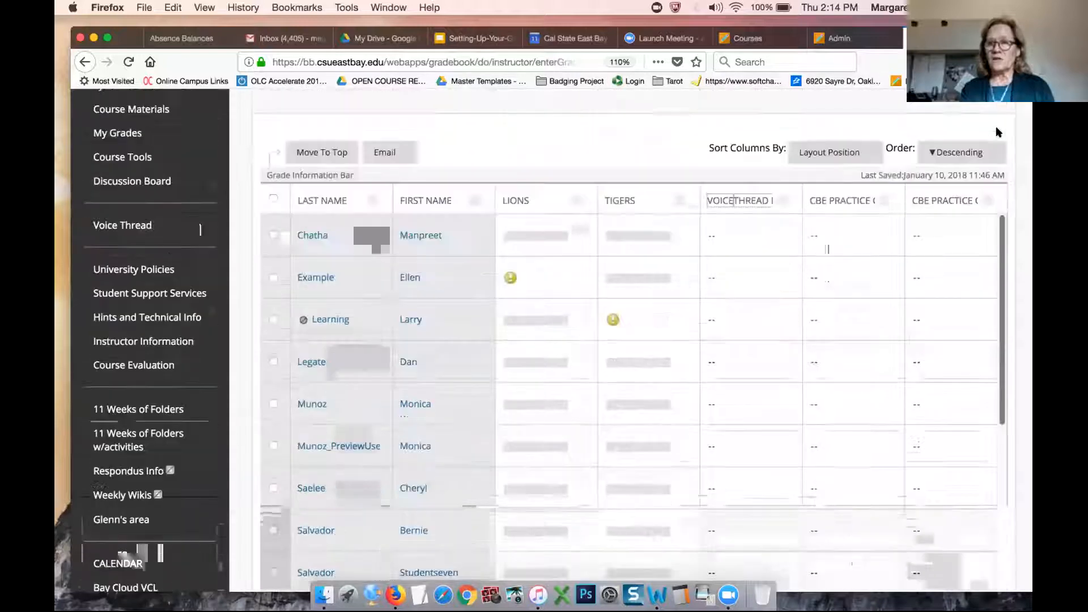
{"action": "scroll", "coordinate": [998, 131], "scroll_direction": "up", "scroll_amount": 3}
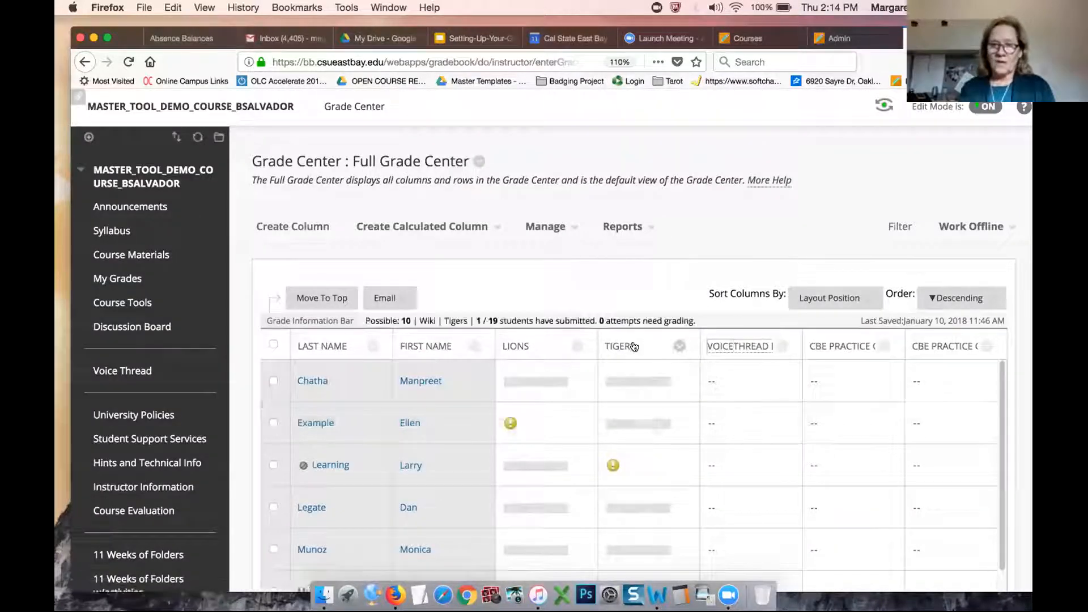
Step: Sort the student rows by the Tigers column, and reverse the order to put the submitted attempt first
{"action": "left_click", "coordinate": [628, 345]}
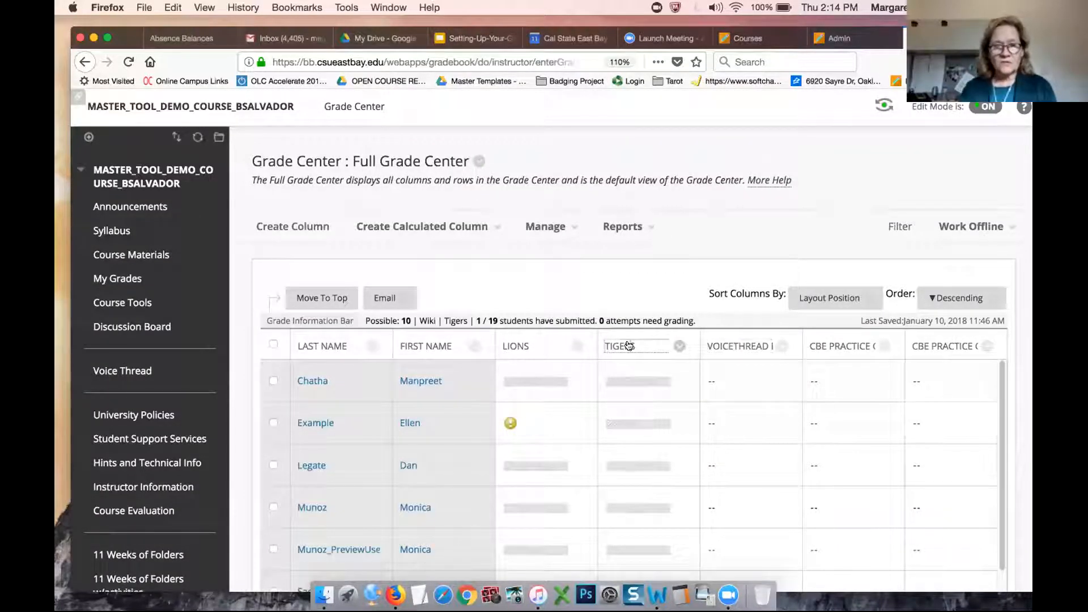
{"action": "scroll", "coordinate": [629, 346], "scroll_direction": "down", "scroll_amount": 10}
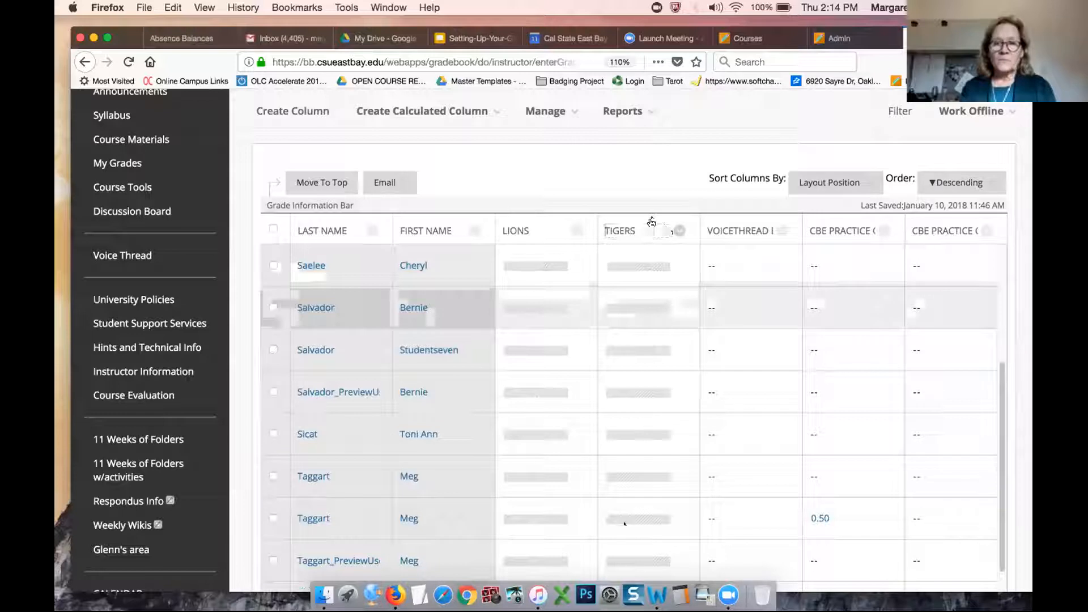
{"action": "left_click", "coordinate": [643, 232]}
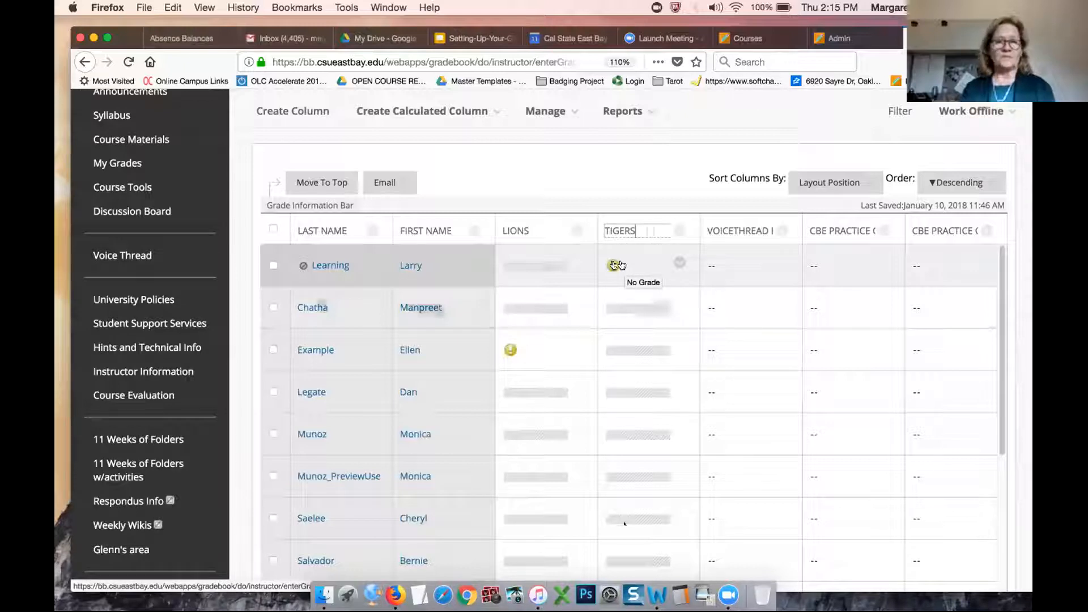
Step: Sort the student rows by the CBE Practice Quiz 3 column, and reverse the order to put the highest scores first
{"action": "left_click", "coordinate": [811, 317]}
{"action": "scroll", "coordinate": [812, 320], "scroll_direction": "down", "scroll_amount": 5}
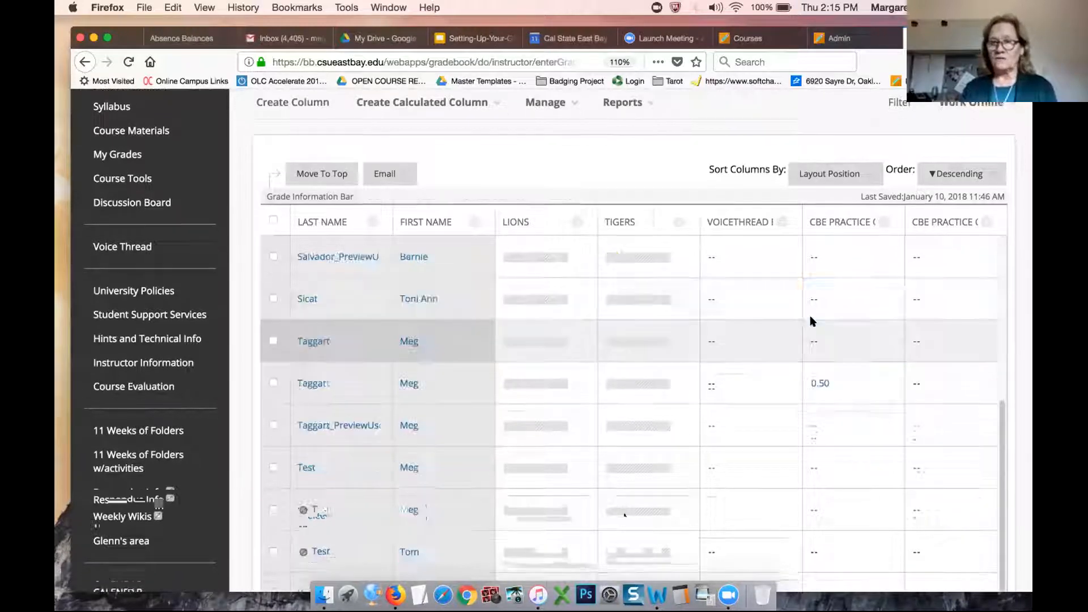
{"action": "scroll", "coordinate": [988, 477], "scroll_direction": "down", "scroll_amount": 5}
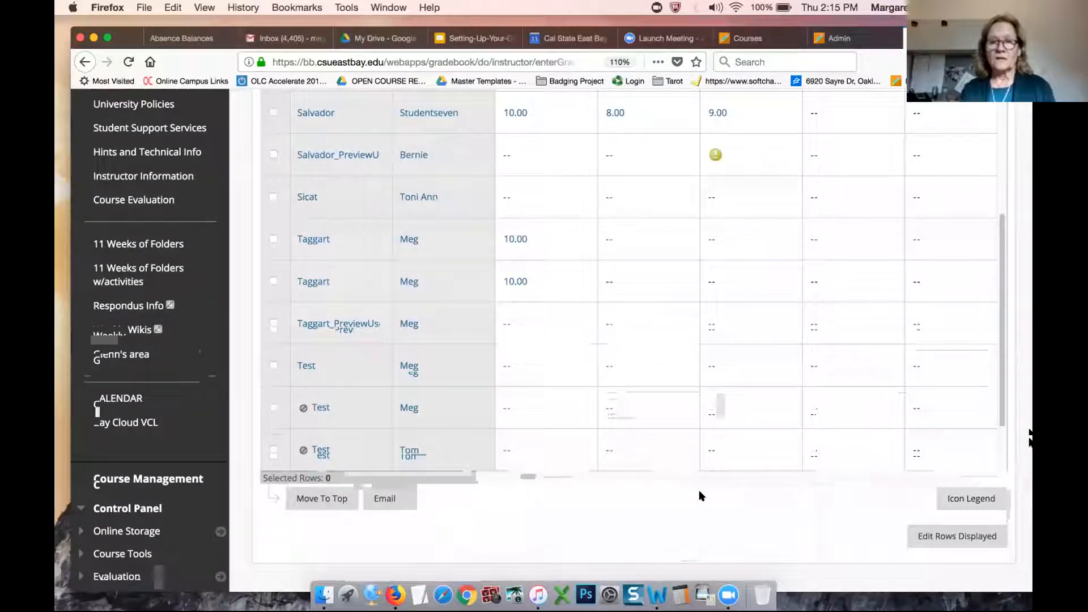
{"action": "scroll", "coordinate": [698, 491], "scroll_direction": "up", "scroll_amount": 10}
{"action": "scroll", "coordinate": [698, 491], "scroll_direction": "down", "scroll_amount": 5}
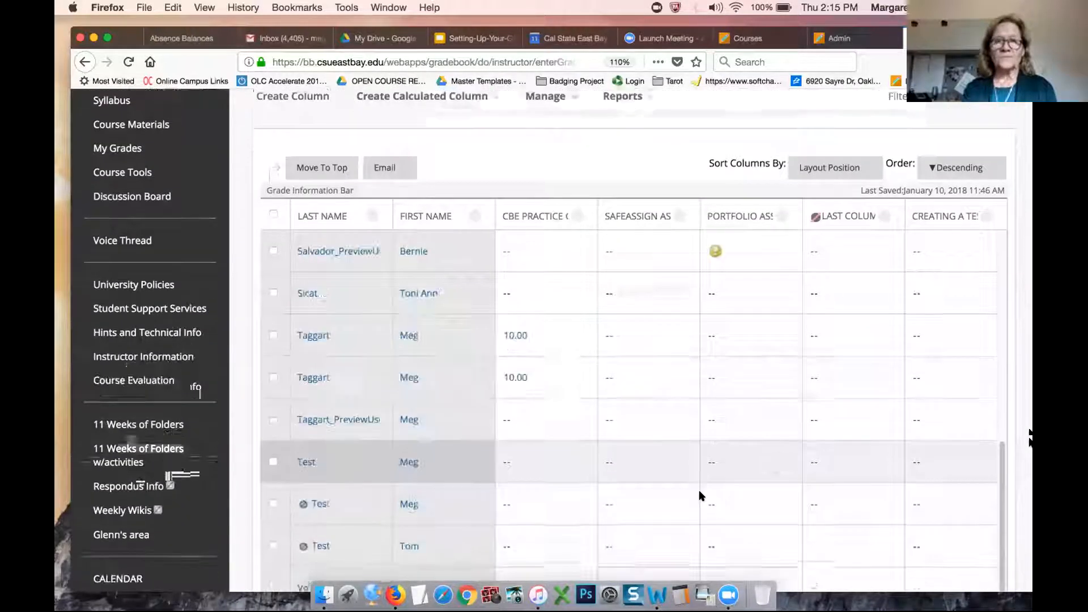
{"action": "left_click", "coordinate": [537, 208]}
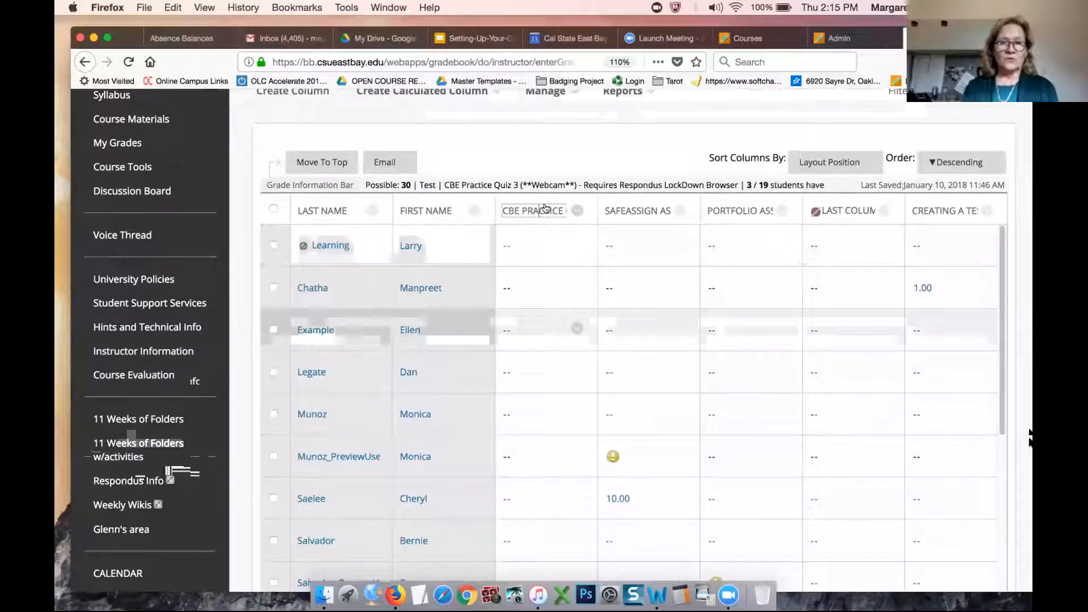
{"action": "left_click", "coordinate": [545, 209]}
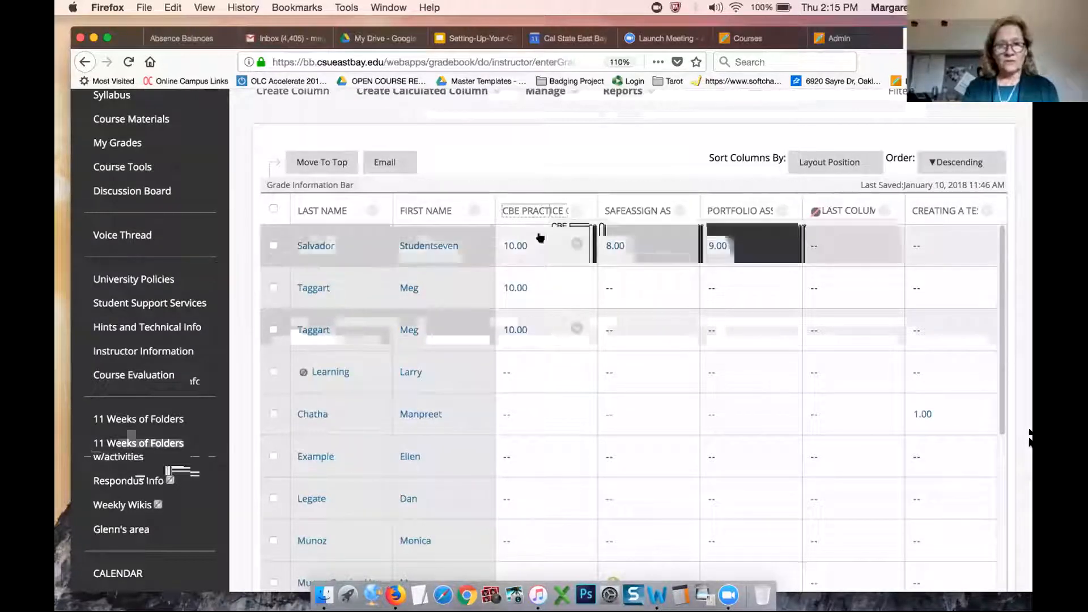
Step: Examine the sorted grade table and the column-creation options offered above it in the Full Grade Center
{"action": "left_click", "coordinate": [553, 210]}
{"action": "left_click", "coordinate": [552, 210]}
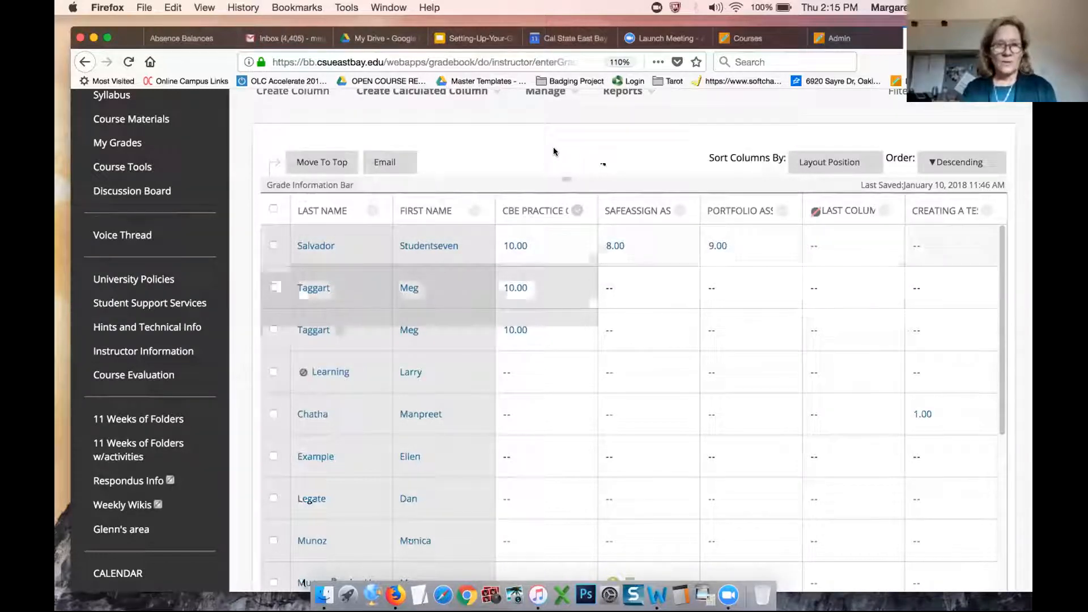
{"action": "scroll", "coordinate": [554, 151], "scroll_direction": "up", "scroll_amount": 5}
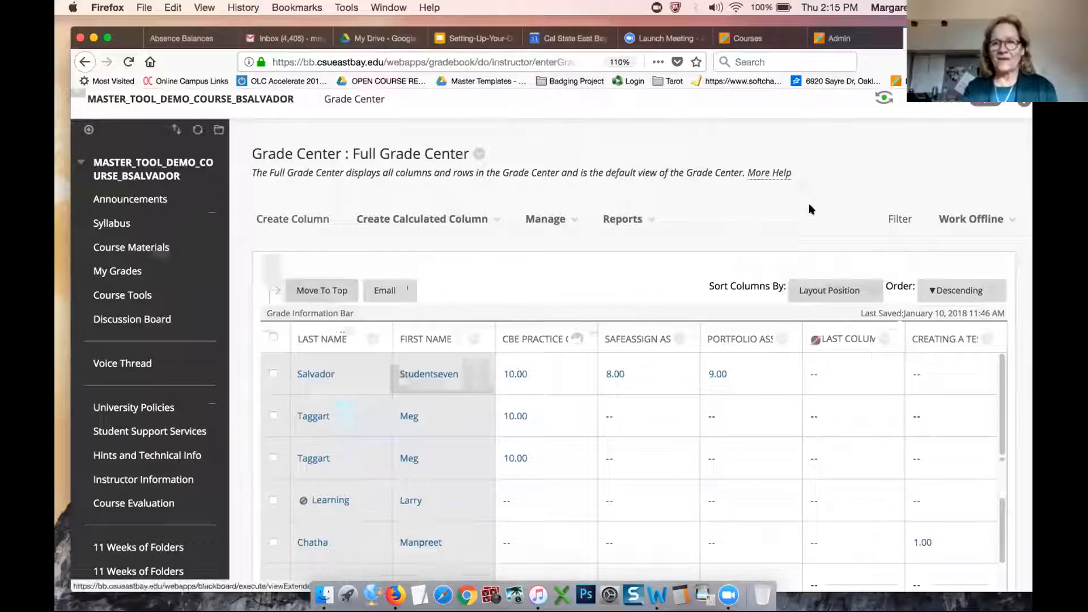
{"action": "scroll", "coordinate": [774, 205], "scroll_direction": "down", "scroll_amount": 1}
{"action": "scroll", "coordinate": [777, 209], "scroll_direction": "up", "scroll_amount": 1}
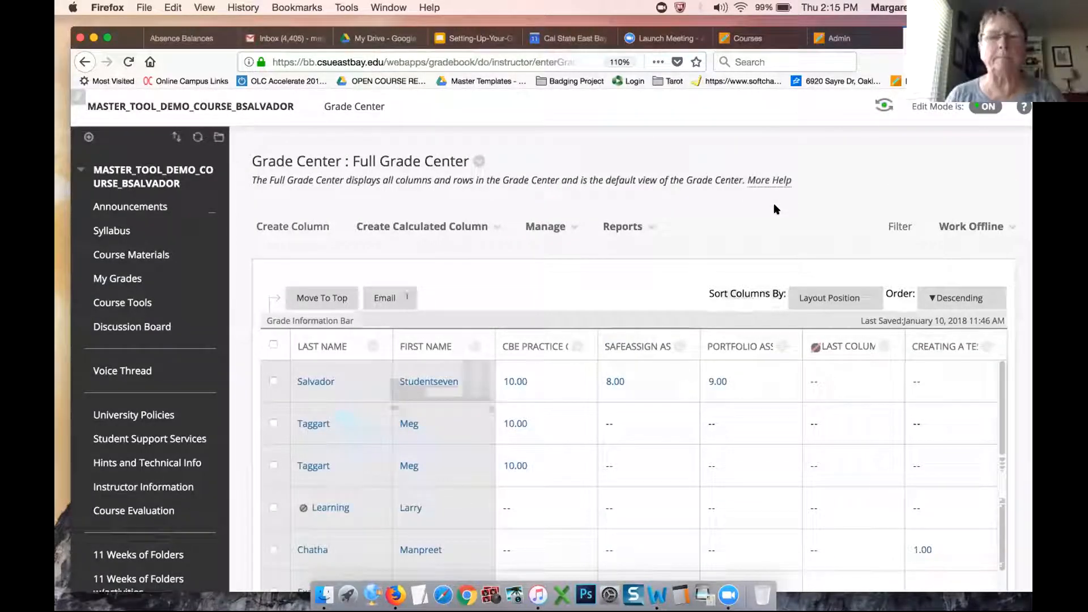
{"action": "scroll", "coordinate": [727, 236], "scroll_direction": "down", "scroll_amount": 3}
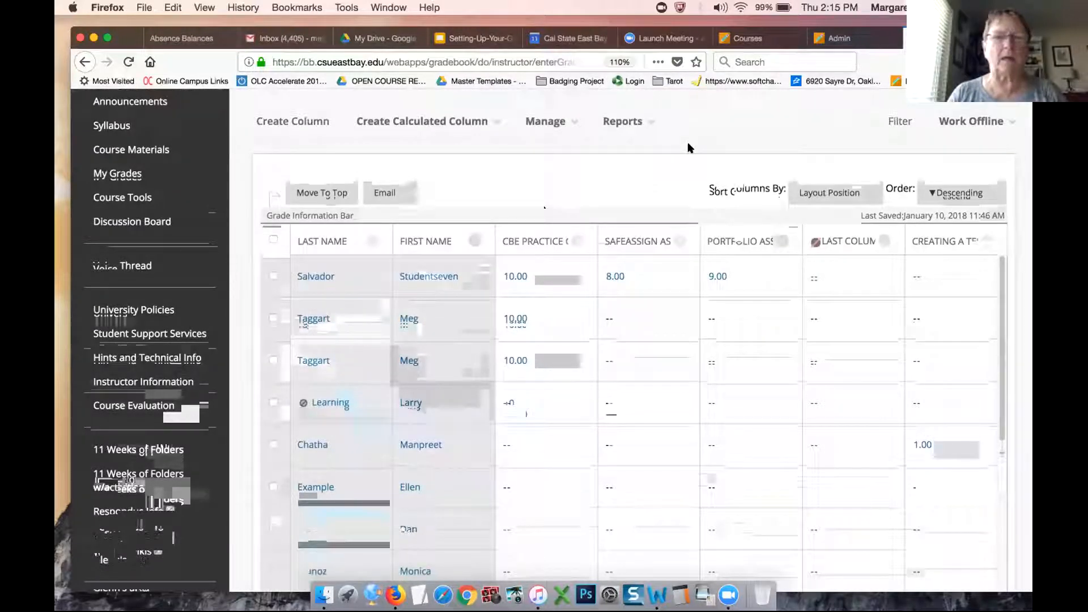
{"action": "scroll", "coordinate": [687, 148], "scroll_direction": "up", "scroll_amount": 3}
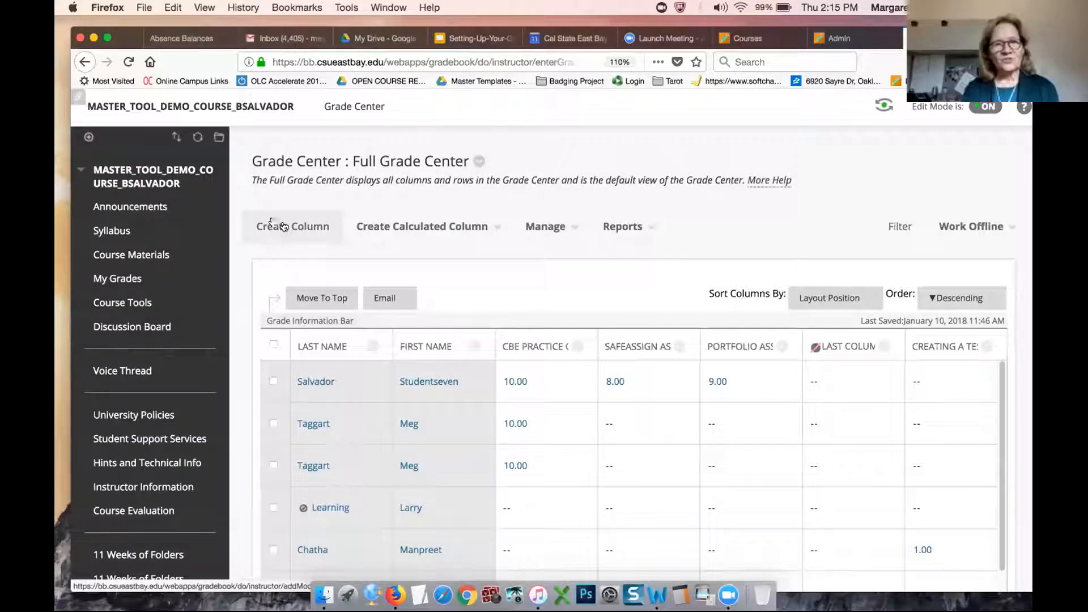
{"action": "mouse_move", "coordinate": [448, 223]}
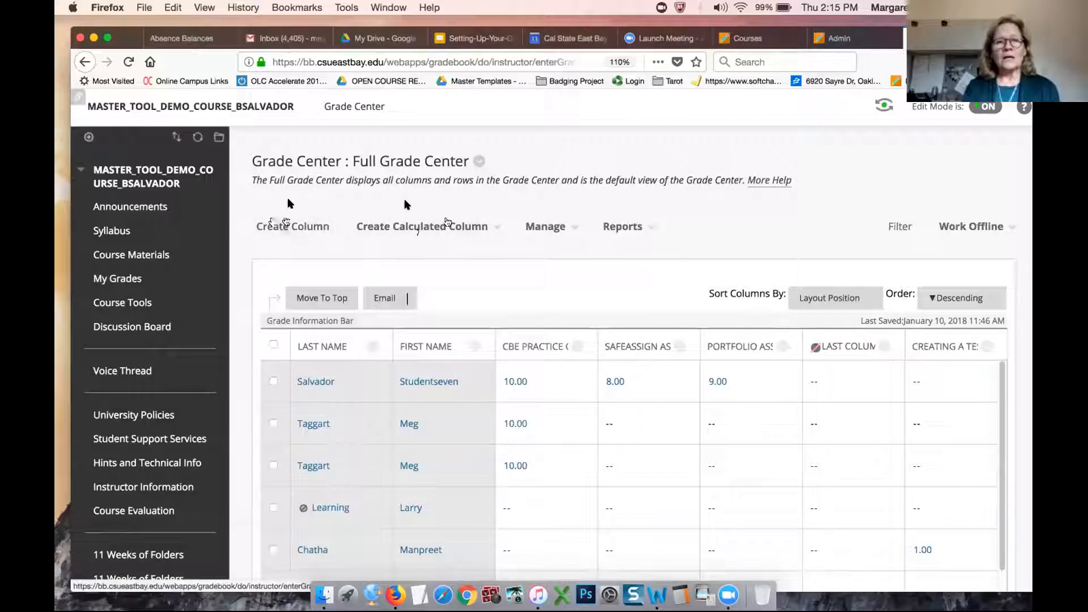
{"action": "key", "text": "super+Left"}
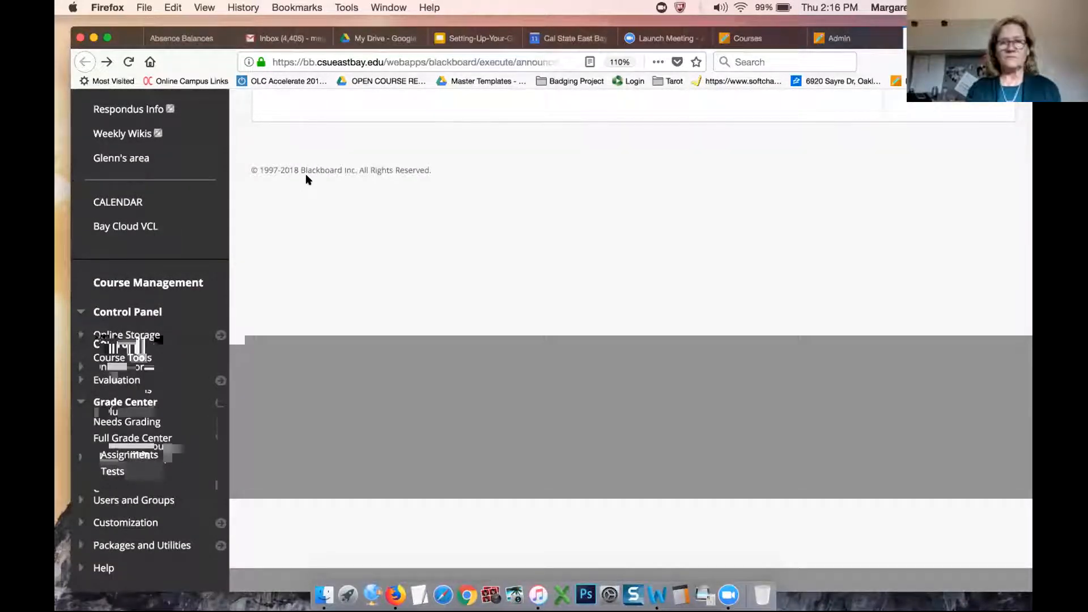
{"action": "scroll", "coordinate": [306, 174], "scroll_direction": "up", "scroll_amount": 10}
{"action": "key", "text": "super+Right"}
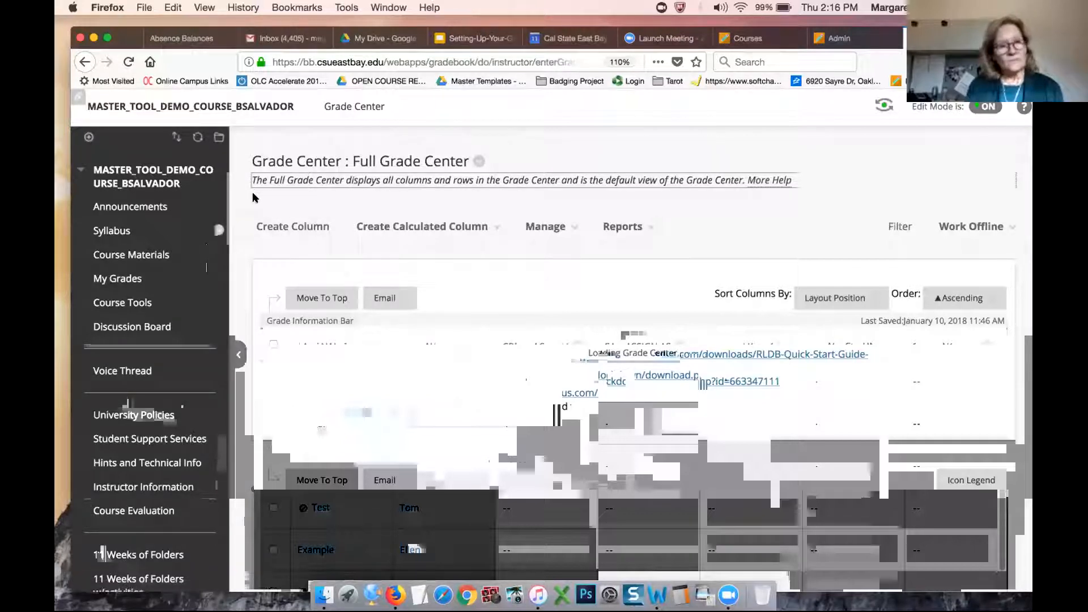
Step: Open the Course Materials area in a separate browser tab while keeping the Full Grade Center open
{"action": "right_click", "coordinate": [149, 258]}
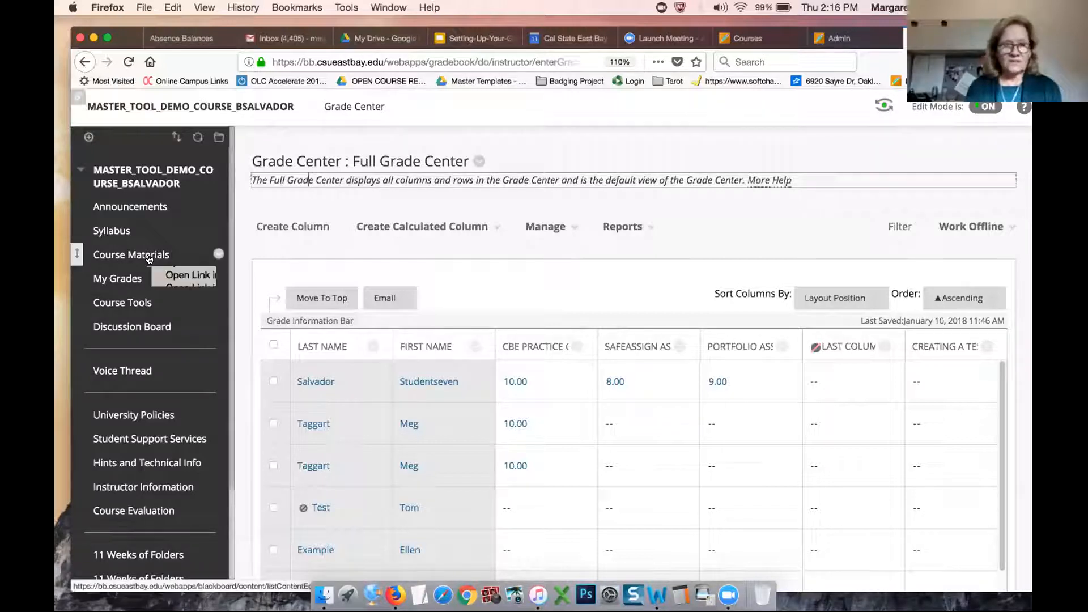
{"action": "left_click", "coordinate": [190, 262]}
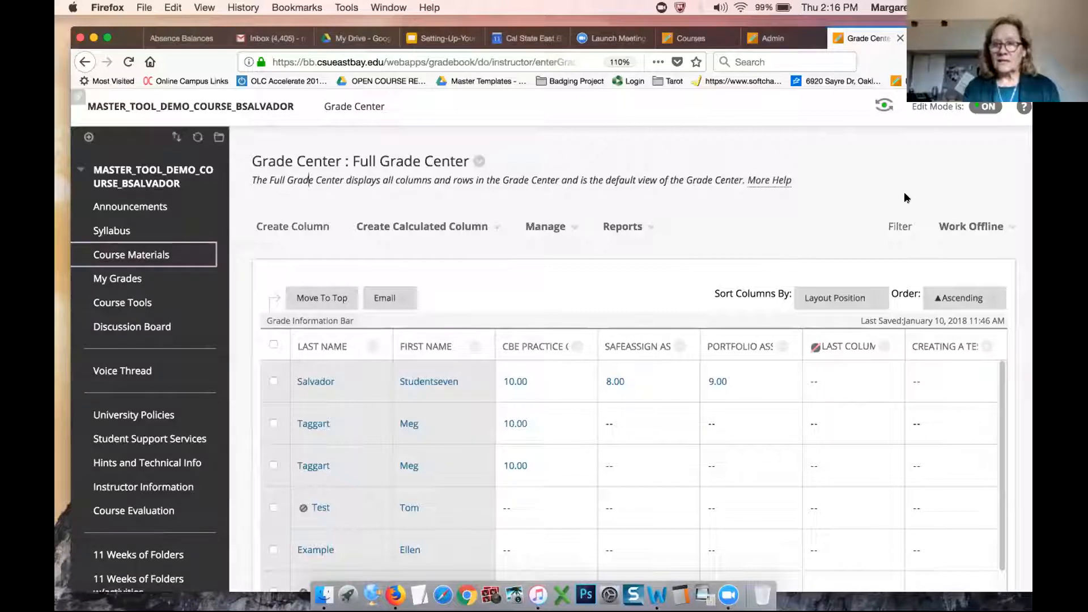
{"action": "right_click", "coordinate": [919, 187]}
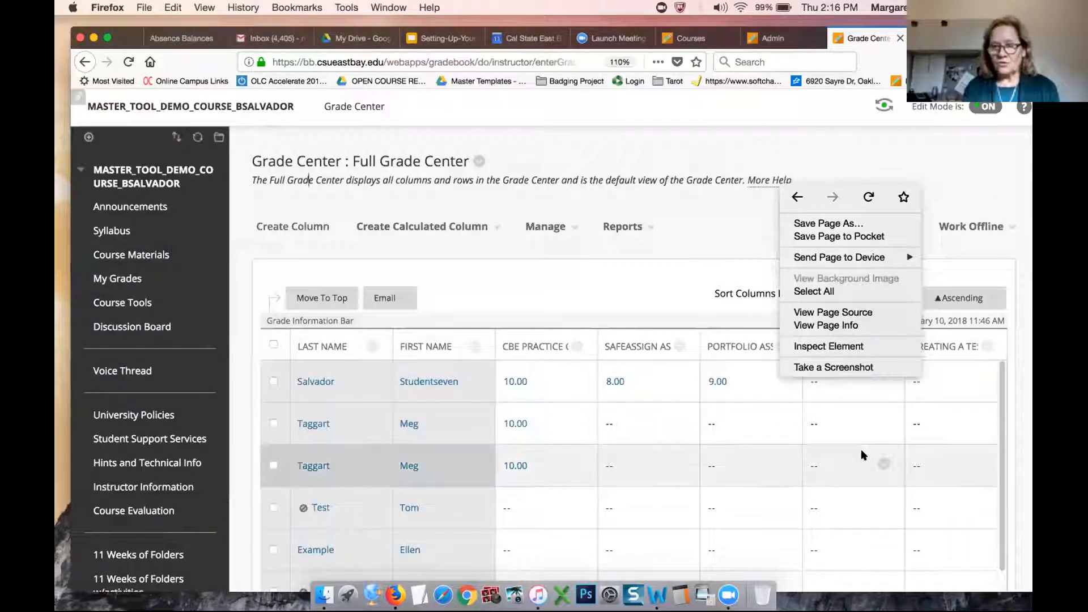
{"action": "left_click", "coordinate": [905, 161]}
Step: Reduce the page zoom by one level and examine the last grade columns, from Project 7 to End Here
{"action": "scroll", "coordinate": [906, 159], "scroll_direction": "down", "scroll_amount": 1}
{"action": "scroll", "coordinate": [907, 159], "scroll_direction": "down", "scroll_amount": 15}
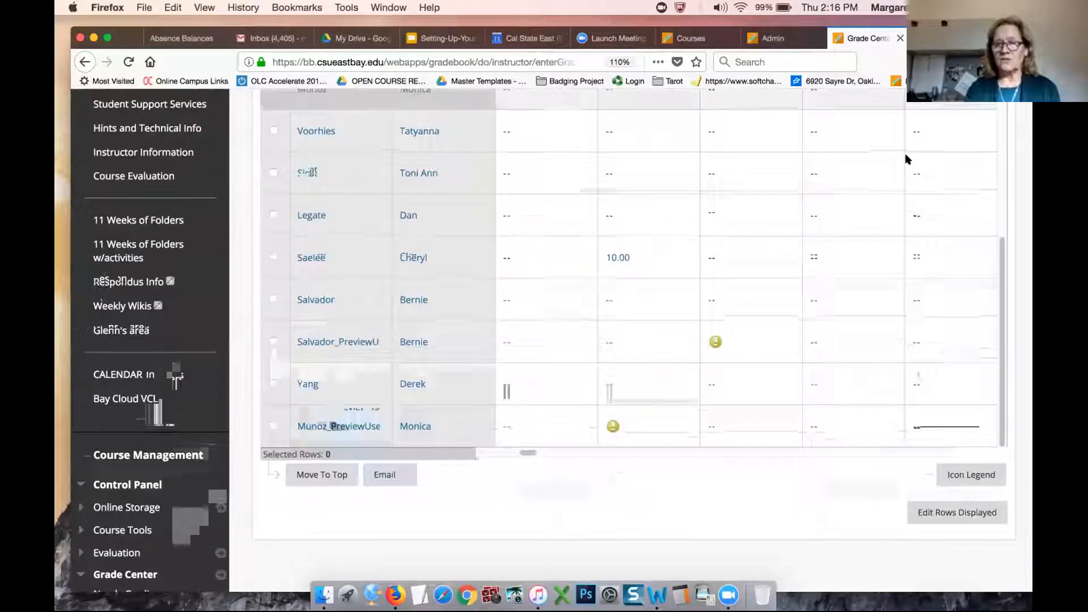
{"action": "scroll", "coordinate": [946, 446], "scroll_direction": "right", "scroll_amount": 5}
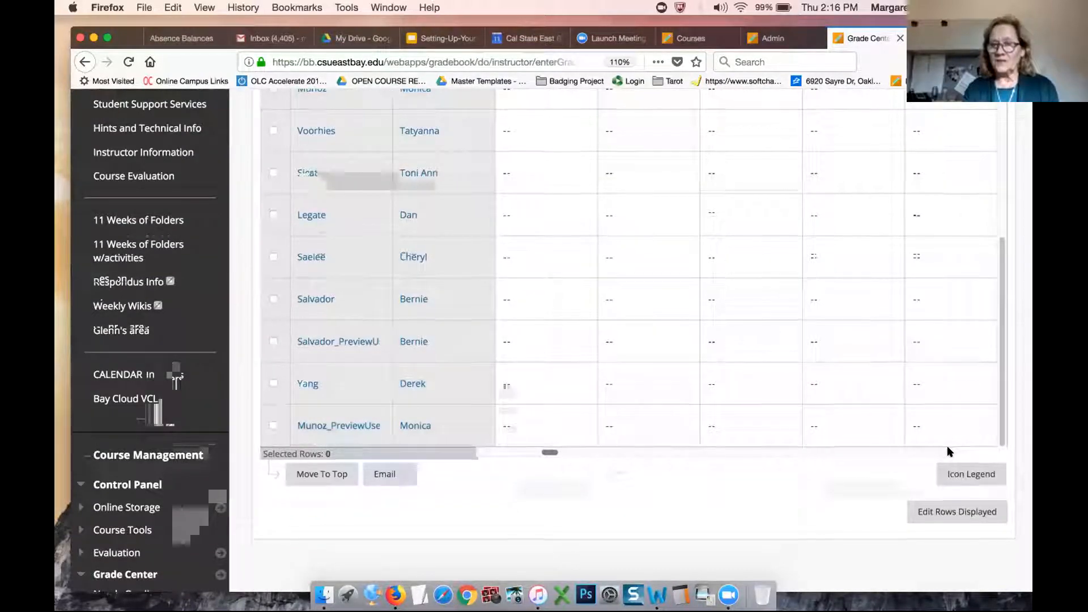
{"action": "scroll", "coordinate": [947, 446], "scroll_direction": "right", "scroll_amount": 5}
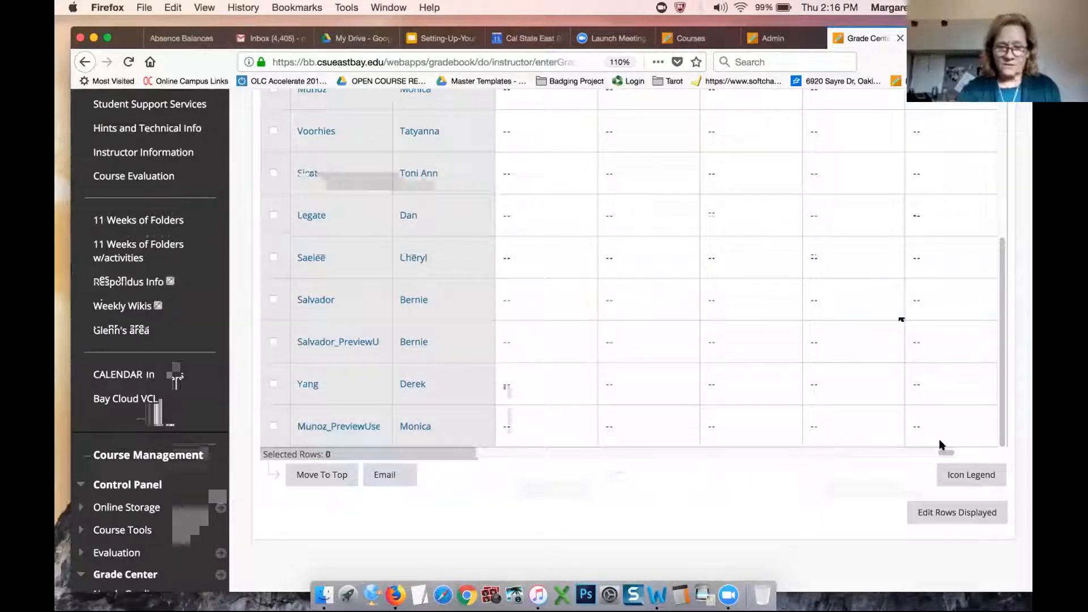
{"action": "key", "text": "super+minus"}
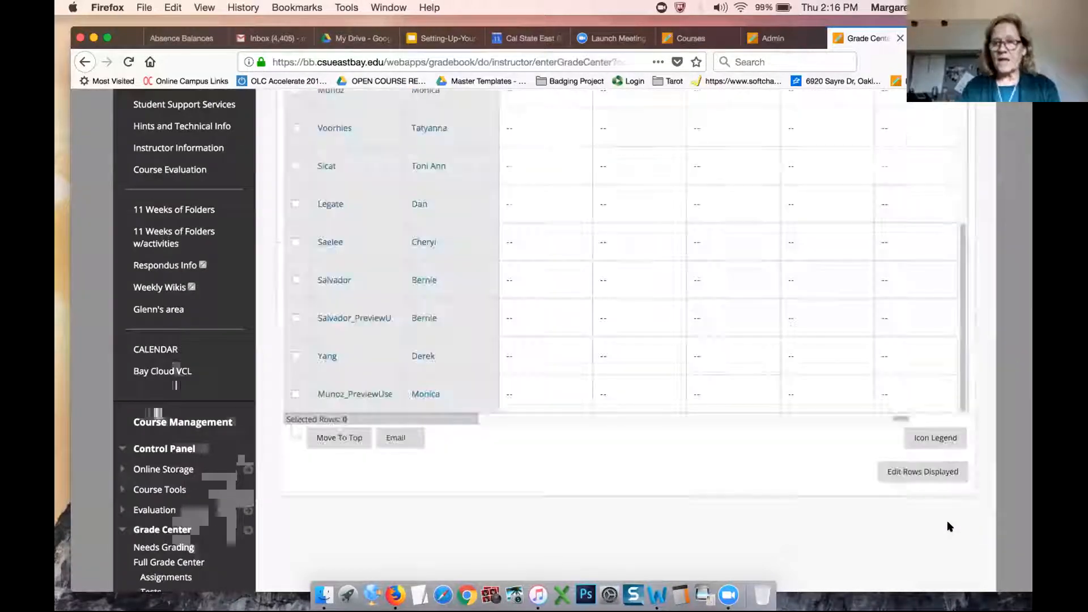
{"action": "scroll", "coordinate": [950, 527], "scroll_direction": "up", "scroll_amount": 3}
{"action": "scroll", "coordinate": [947, 520], "scroll_direction": "up", "scroll_amount": 3}
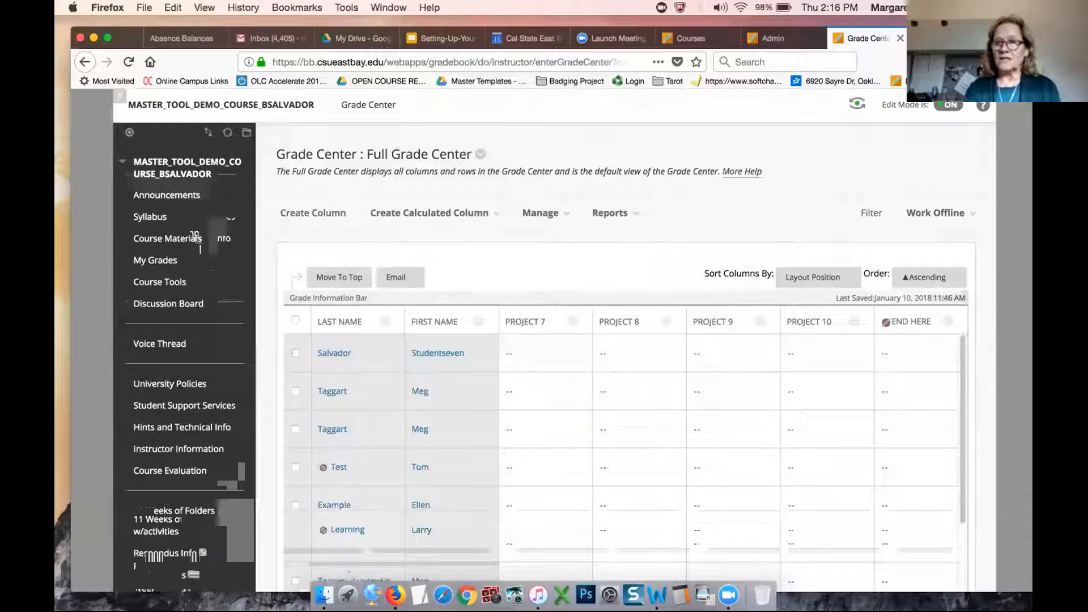
Step: Start a new assignment in the Course Materials area
{"action": "left_click", "coordinate": [195, 238]}
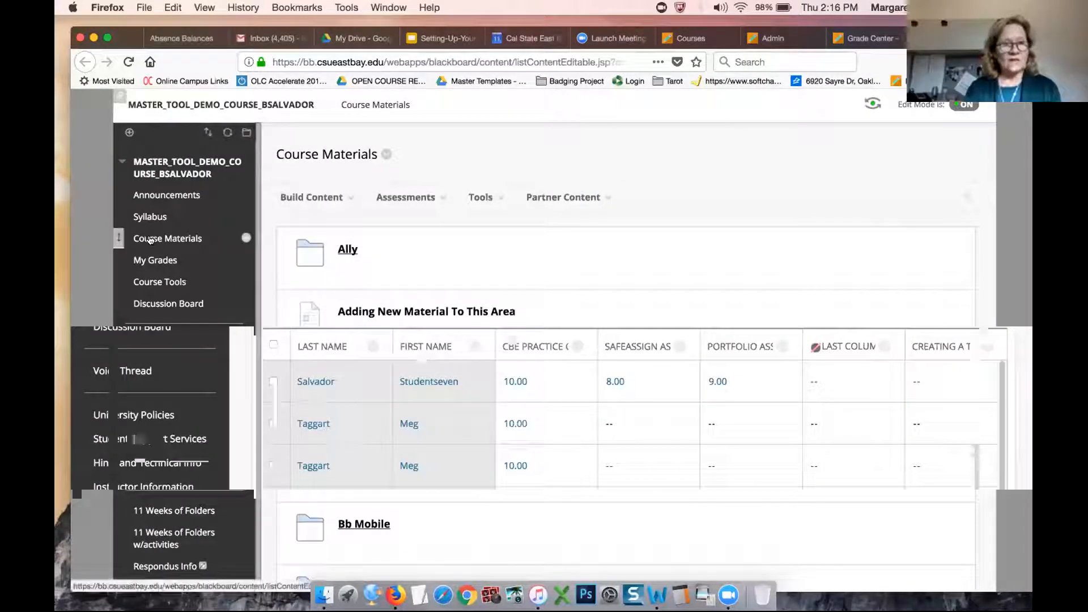
{"action": "left_click", "coordinate": [413, 198]}
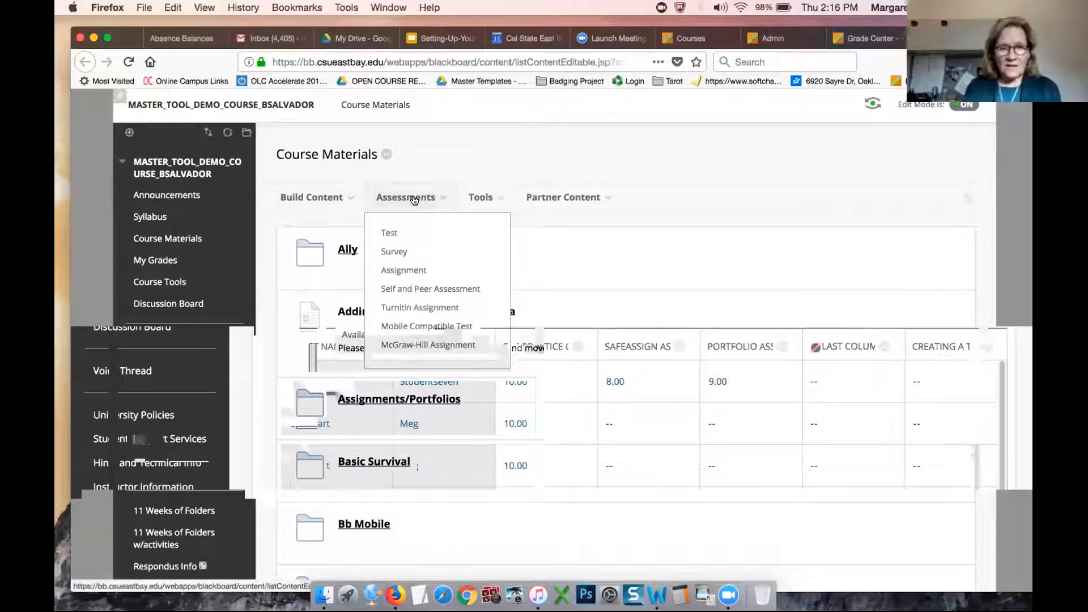
{"action": "left_click", "coordinate": [401, 269]}
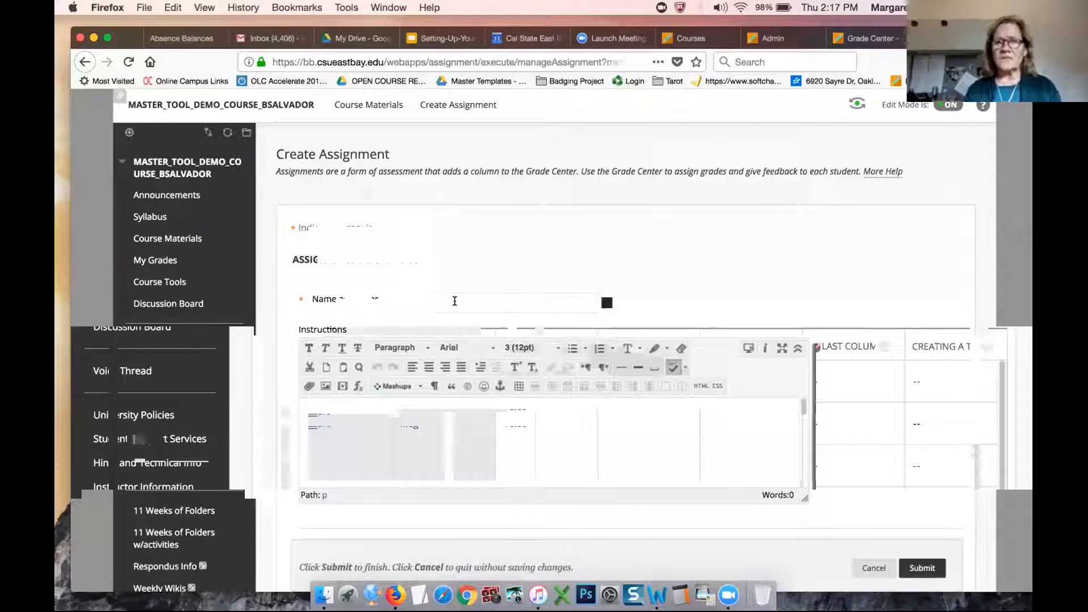
Step: Name the assignment with the instructor's first name followed by "Test", and try to submit it
{"action": "left_click", "coordinate": [455, 301]}
{"action": "type", "text": "Meg Tes"}
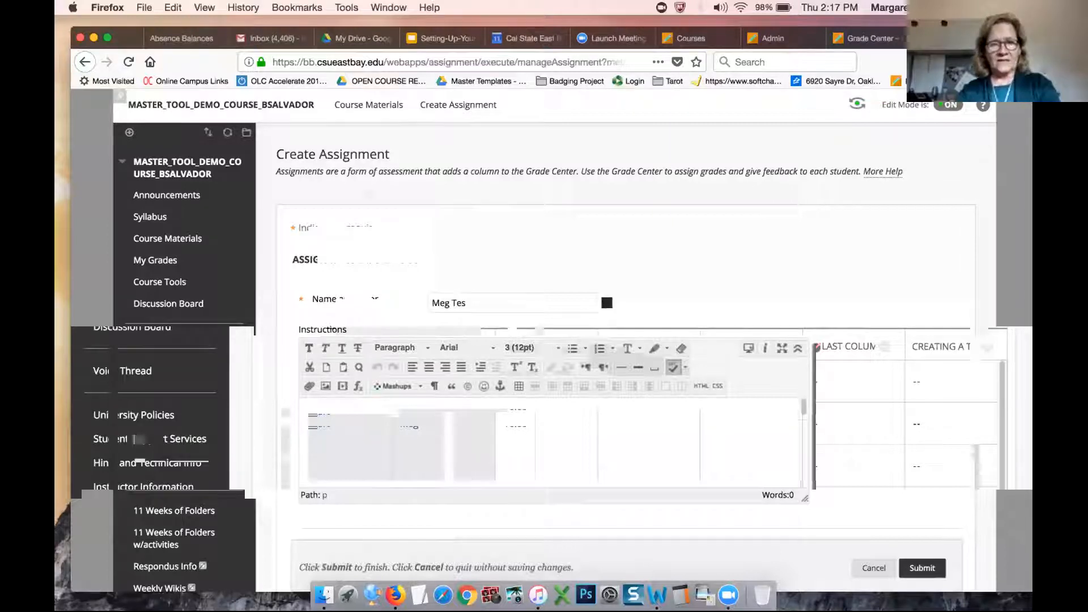
{"action": "type", "text": "t"}
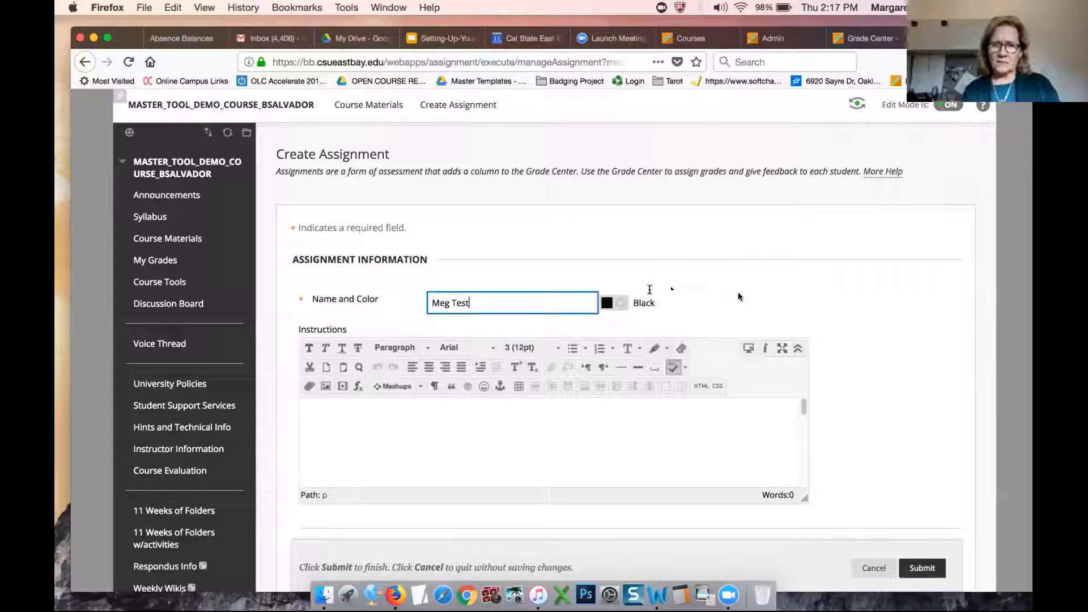
{"action": "left_click", "coordinate": [921, 569]}
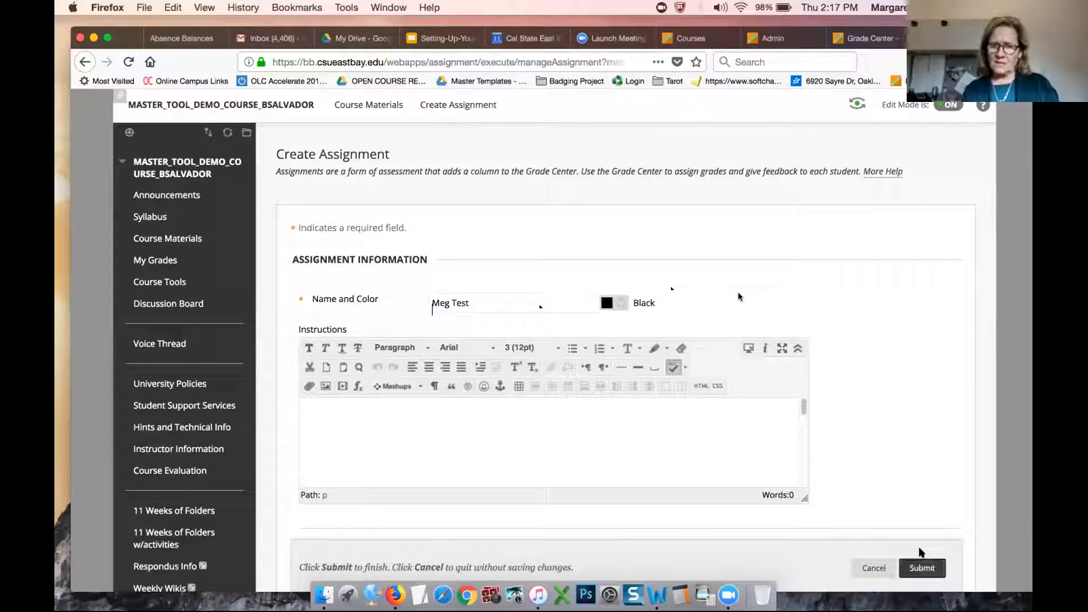
{"action": "right_click", "coordinate": [909, 460]}
{"action": "left_click", "coordinate": [945, 363]}
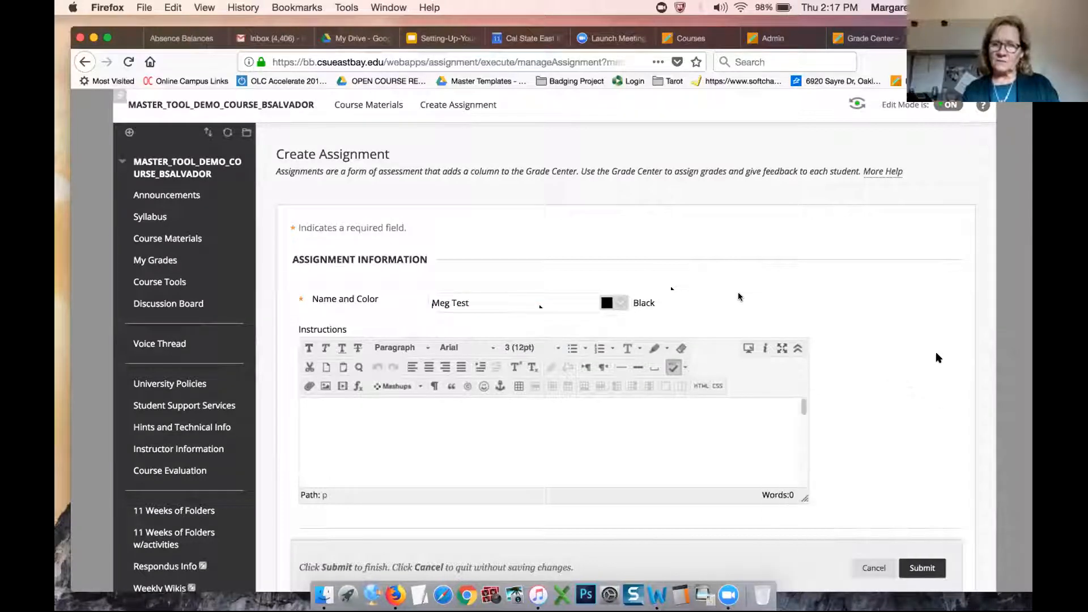
Step: Set the assignment's points possible to 100
{"action": "scroll", "coordinate": [936, 357], "scroll_direction": "down", "scroll_amount": 10}
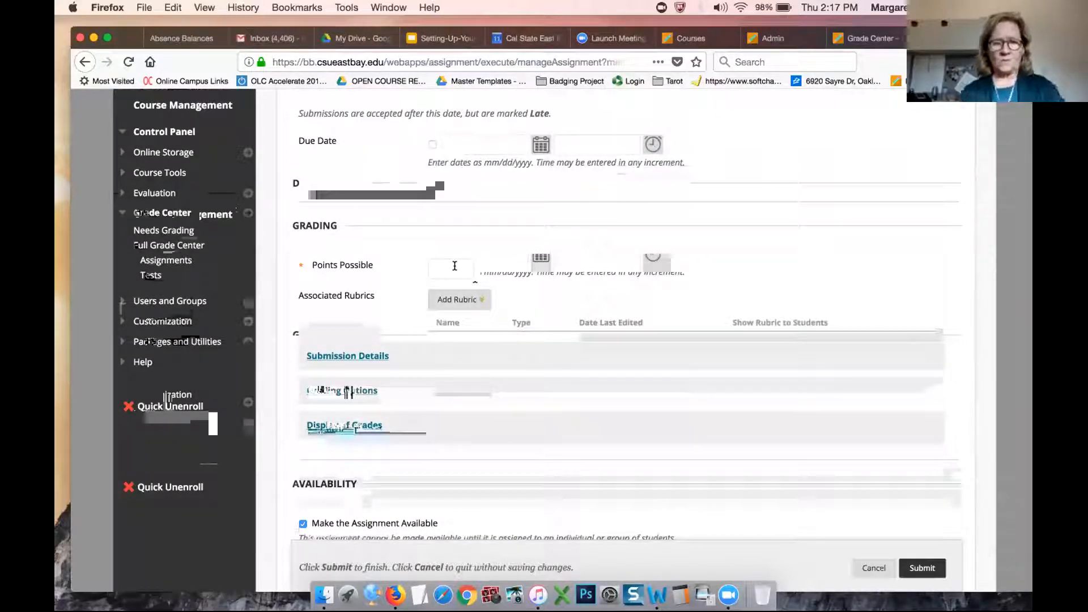
{"action": "left_click", "coordinate": [454, 266]}
{"action": "type", "text": "100"}
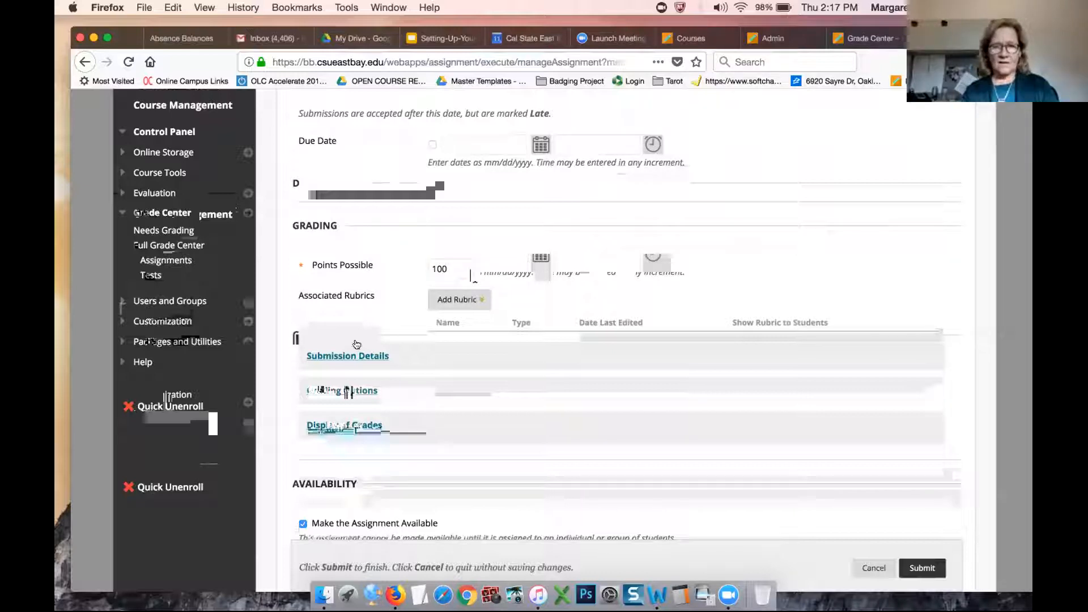
Step: Expand the submission details to review the assignment type and attempt settings, and submit the assignment
{"action": "left_click", "coordinate": [342, 354]}
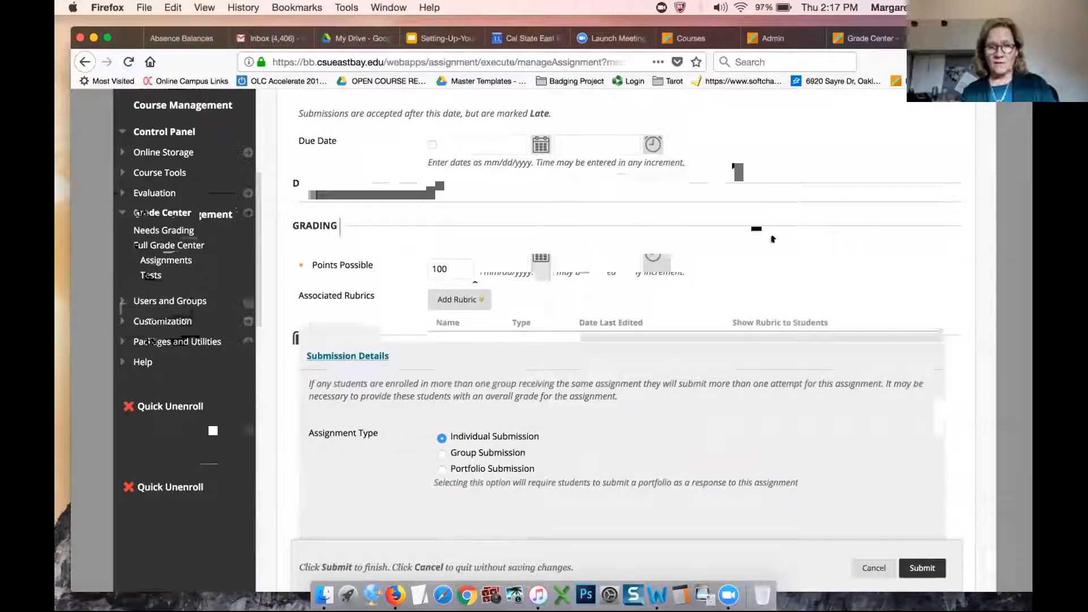
{"action": "scroll", "coordinate": [939, 306], "scroll_direction": "down", "scroll_amount": 10}
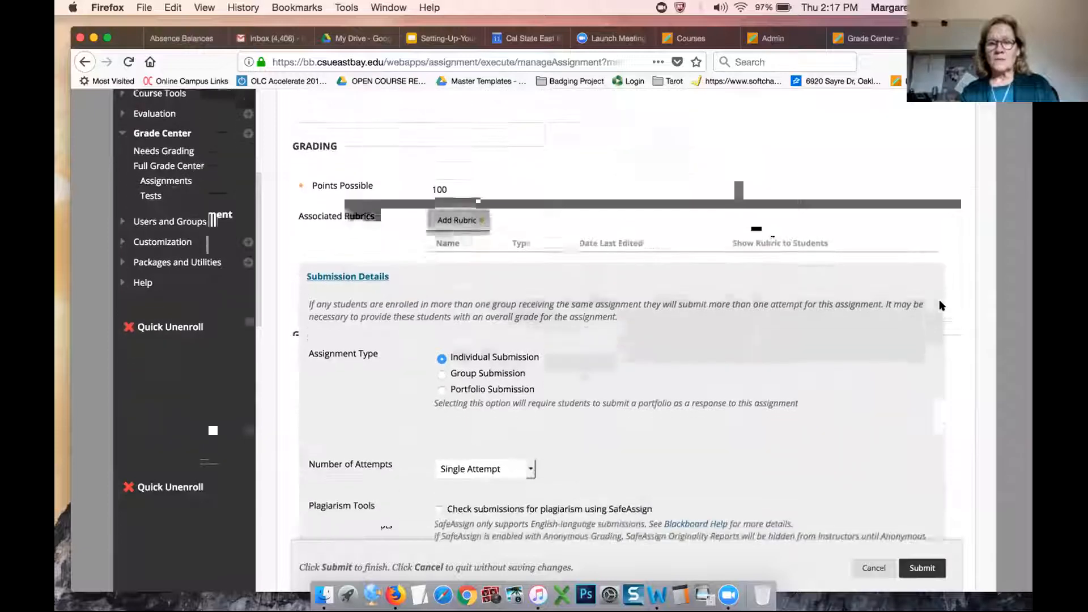
{"action": "scroll", "coordinate": [939, 306], "scroll_direction": "down", "scroll_amount": 4}
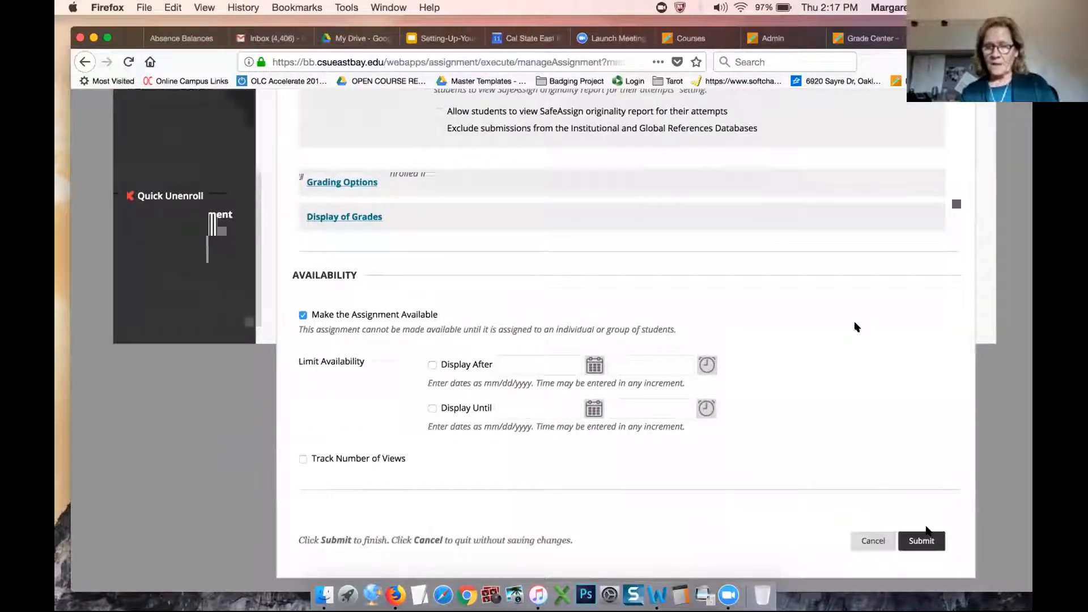
{"action": "left_click", "coordinate": [914, 541]}
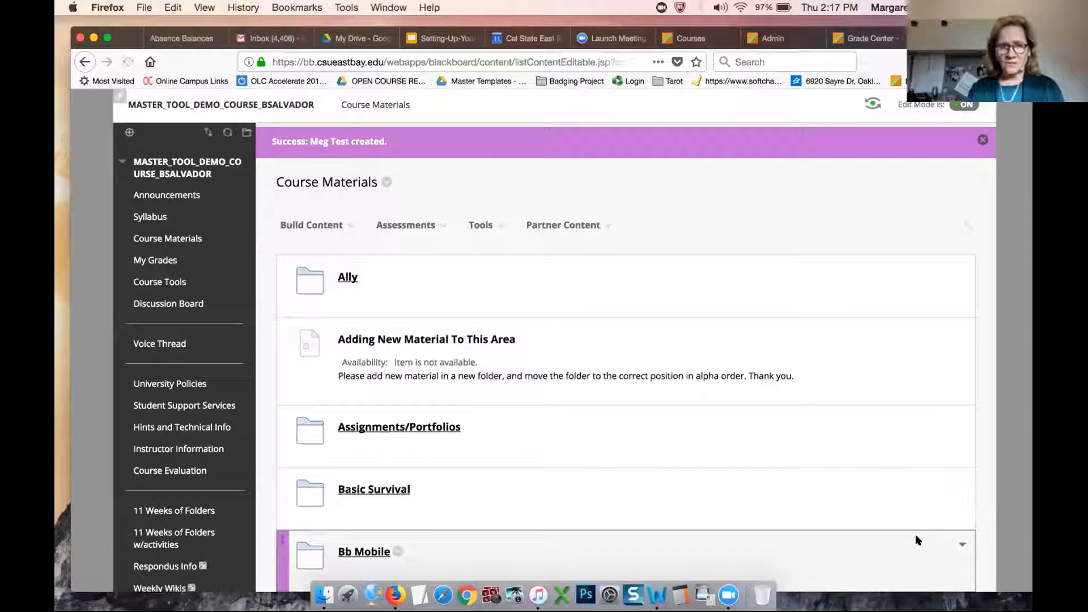
Step: Switch to the Grade Center, reload the Full Grade Center and examine its last columns for the new assignment's column
{"action": "left_click", "coordinate": [858, 38]}
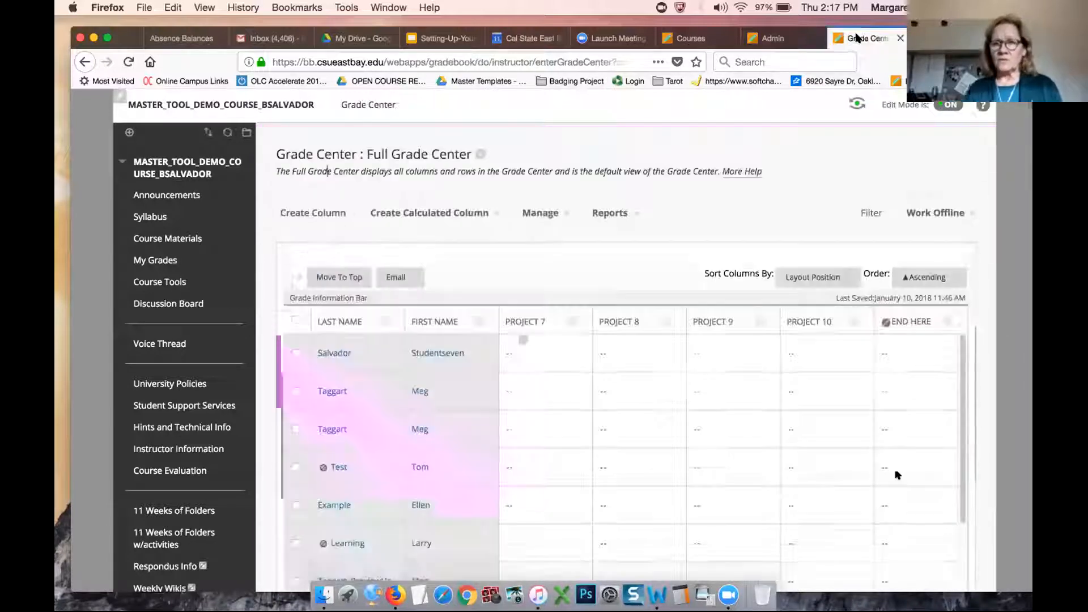
{"action": "scroll", "coordinate": [943, 420], "scroll_direction": "down", "scroll_amount": 10}
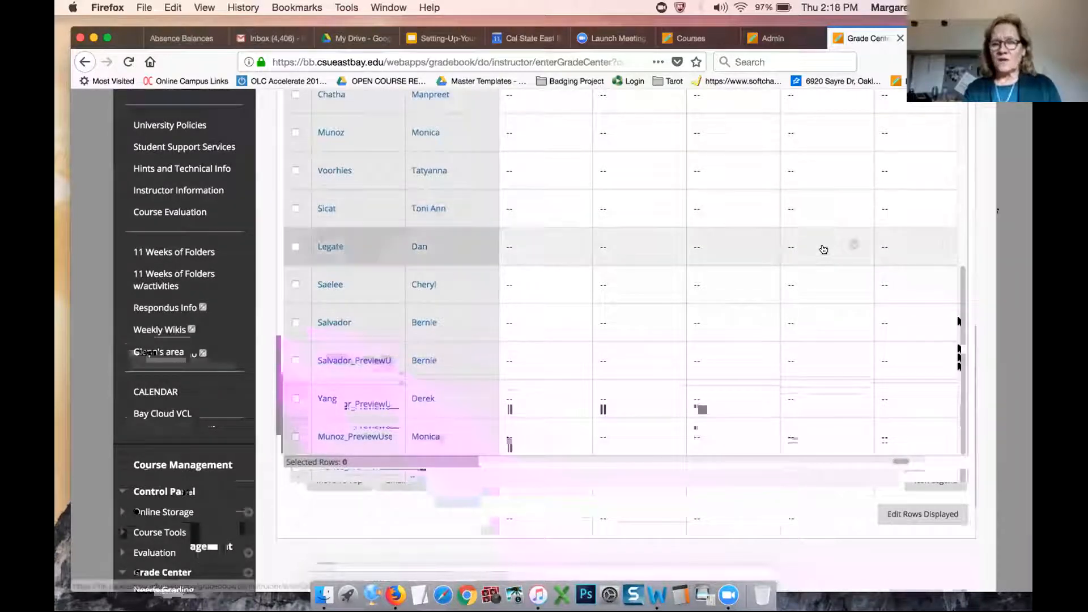
{"action": "scroll", "coordinate": [821, 244], "scroll_direction": "up", "scroll_amount": 3}
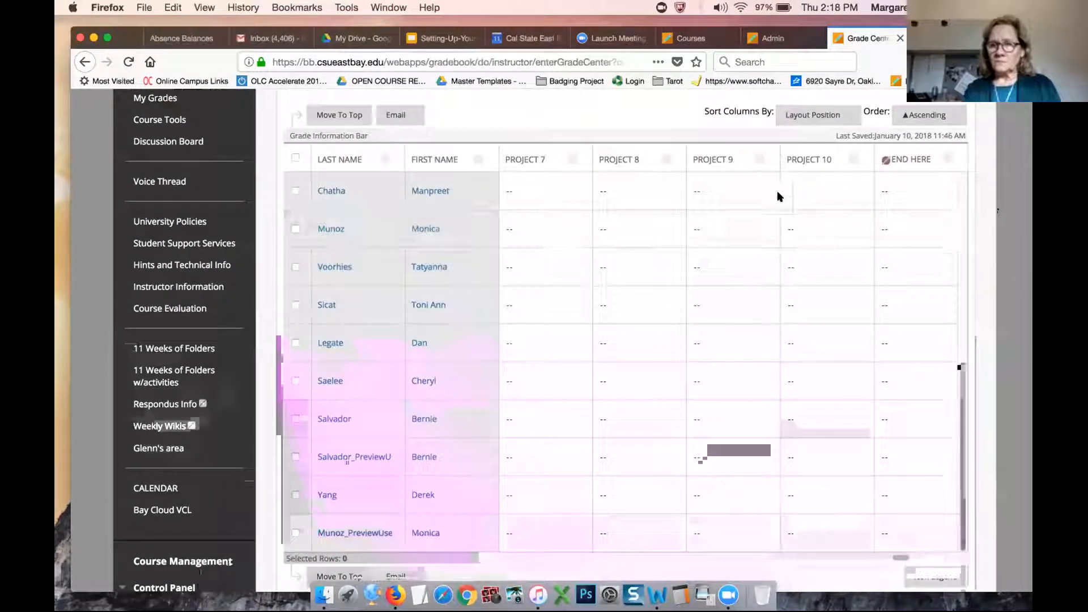
{"action": "scroll", "coordinate": [229, 363], "scroll_direction": "down", "scroll_amount": 5}
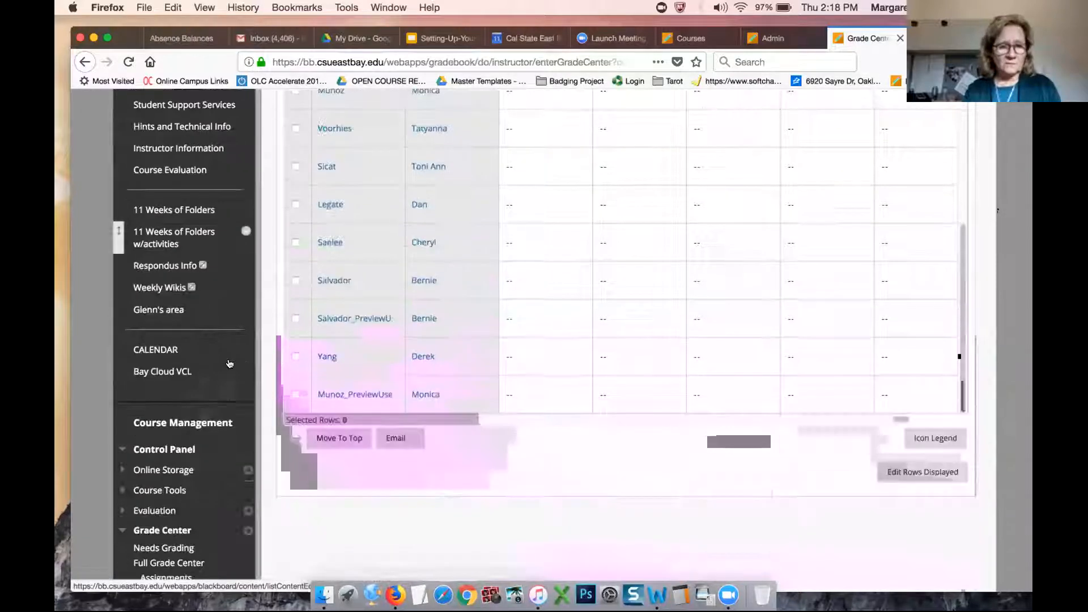
{"action": "left_click", "coordinate": [175, 448]}
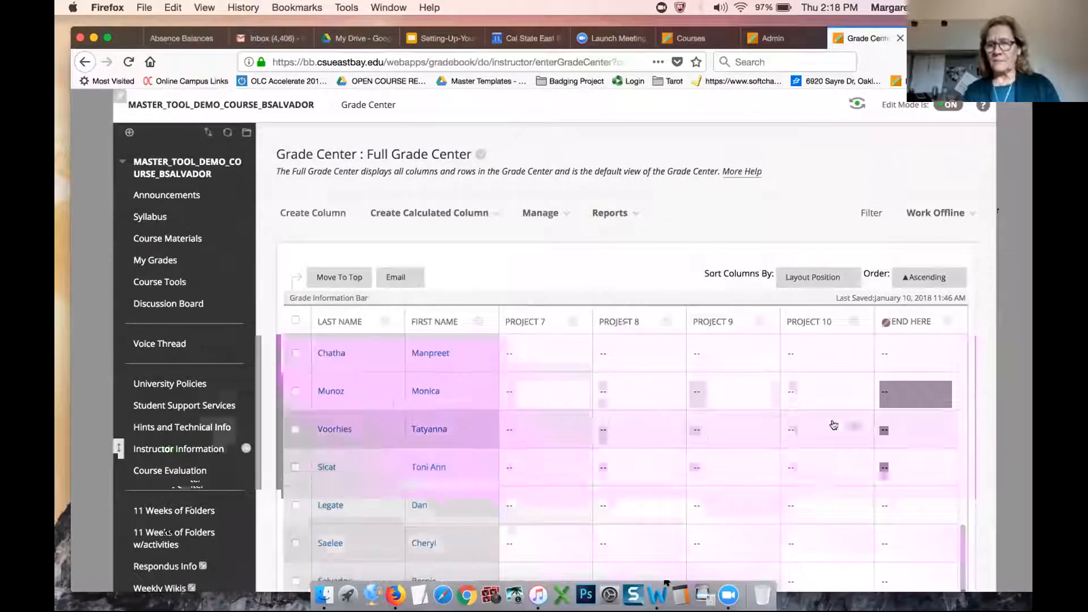
{"action": "scroll", "coordinate": [974, 437], "scroll_direction": "down", "scroll_amount": 2}
{"action": "scroll", "coordinate": [974, 437], "scroll_direction": "down", "scroll_amount": 5}
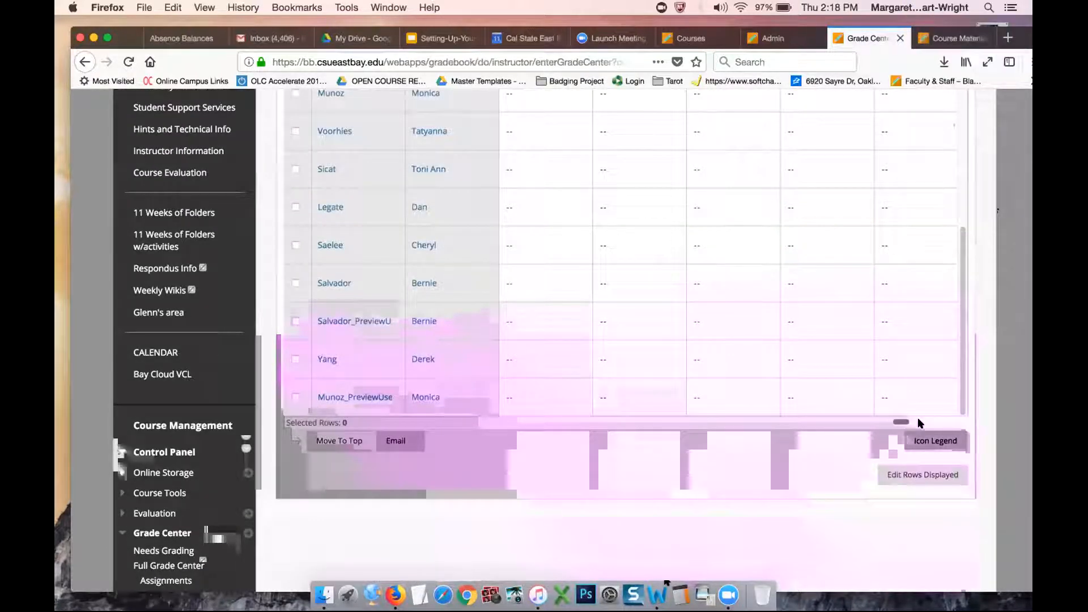
{"action": "scroll", "coordinate": [918, 419], "scroll_direction": "up", "scroll_amount": 1}
{"action": "scroll", "coordinate": [916, 425], "scroll_direction": "up", "scroll_amount": 3}
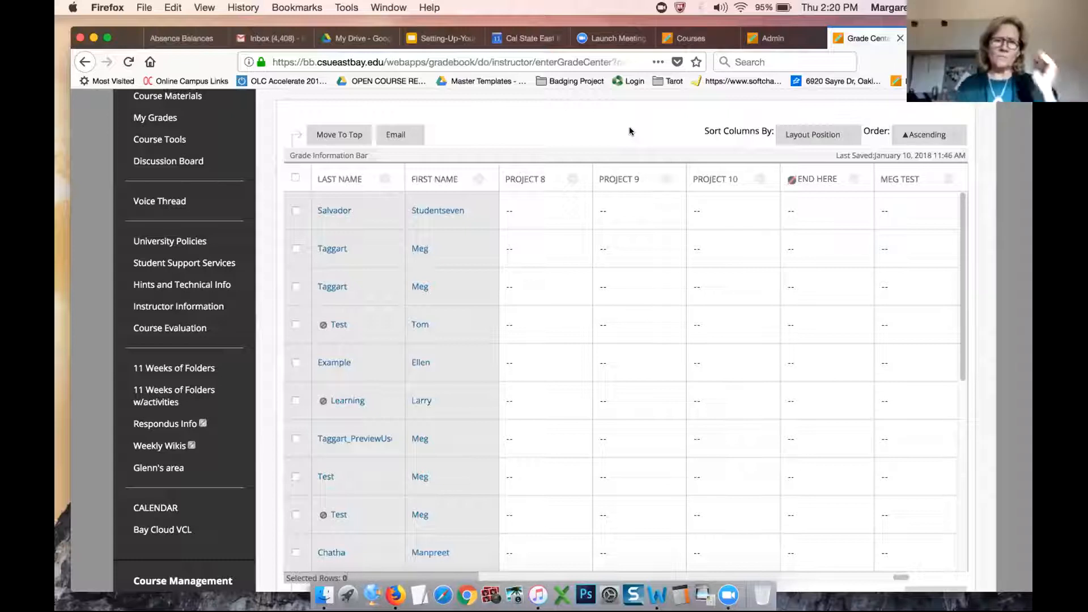
{"action": "scroll", "coordinate": [628, 131], "scroll_direction": "up", "scroll_amount": 3}
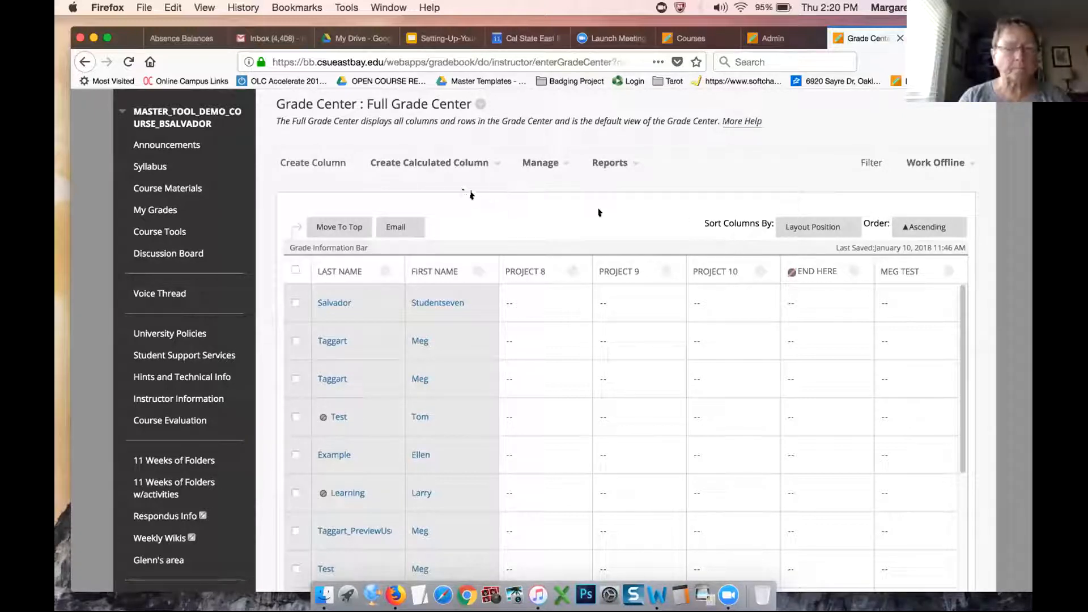
Step: Start a new regular grade column and name it "Extra Credit"
{"action": "left_click", "coordinate": [432, 162]}
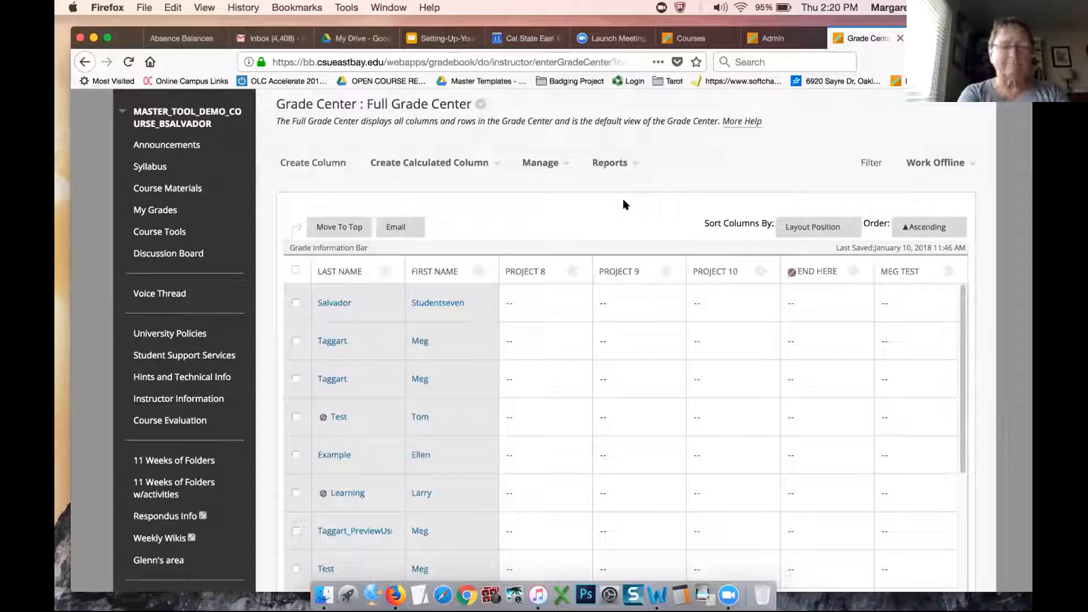
{"action": "left_click", "coordinate": [302, 165]}
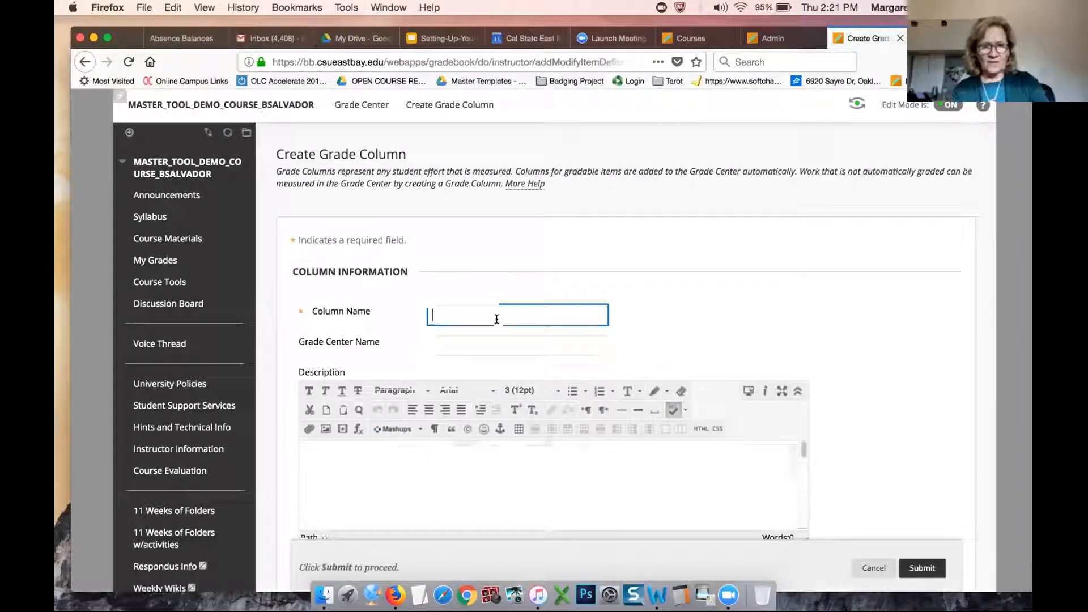
{"action": "type", "text": "Extra Credit"}
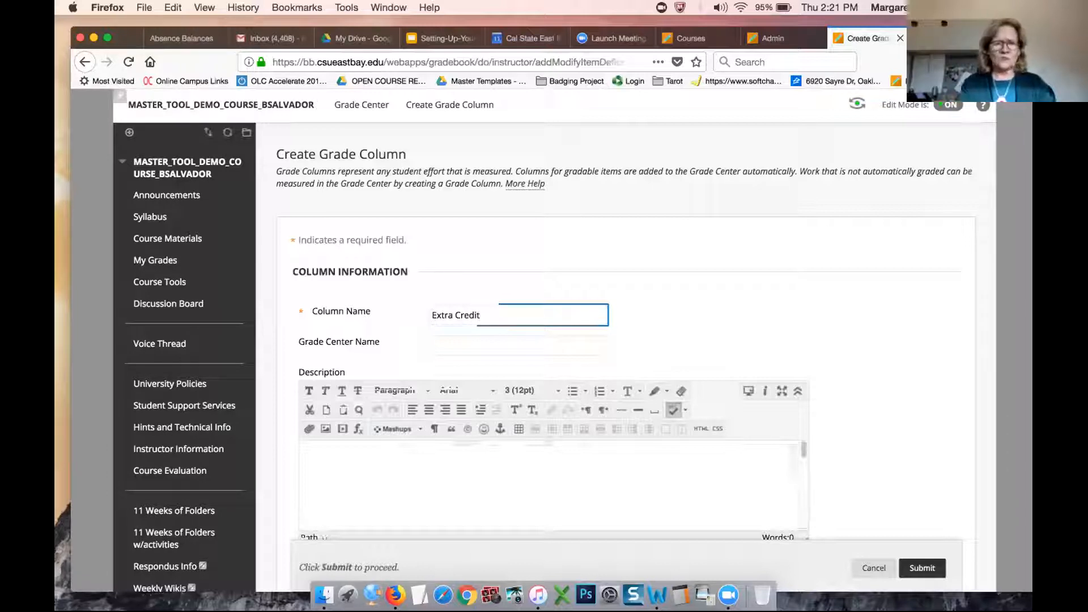
{"action": "left_click", "coordinate": [819, 315]}
{"action": "scroll", "coordinate": [821, 316], "scroll_direction": "down", "scroll_amount": 1}
{"action": "scroll", "coordinate": [821, 317], "scroll_direction": "down", "scroll_amount": 8}
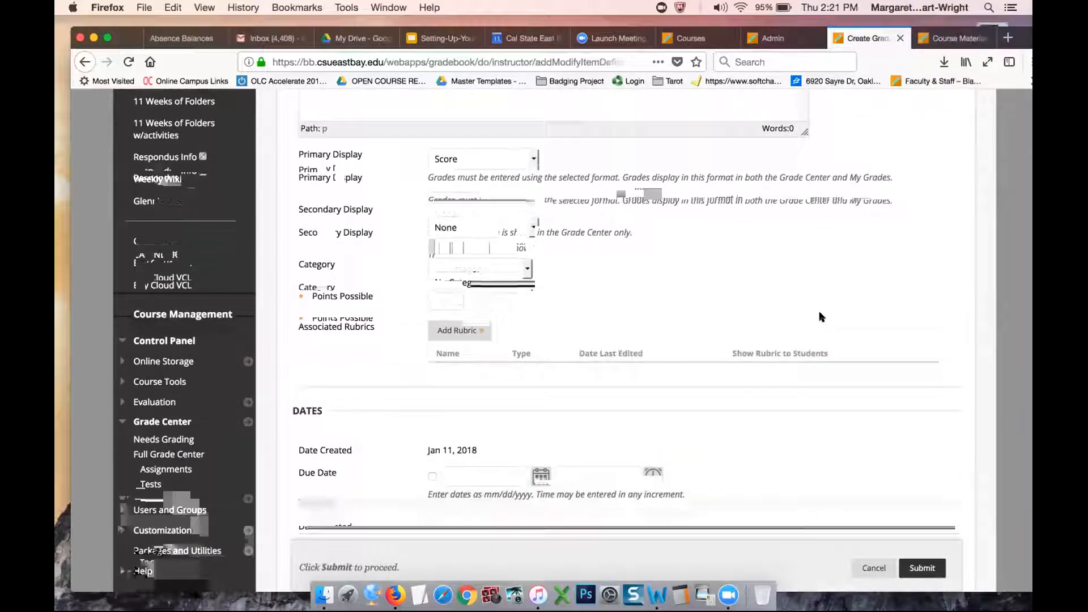
Step: Set the Extra Credit column's points possible to 0, review its date and display options, and submit the column
{"action": "left_click", "coordinate": [463, 303]}
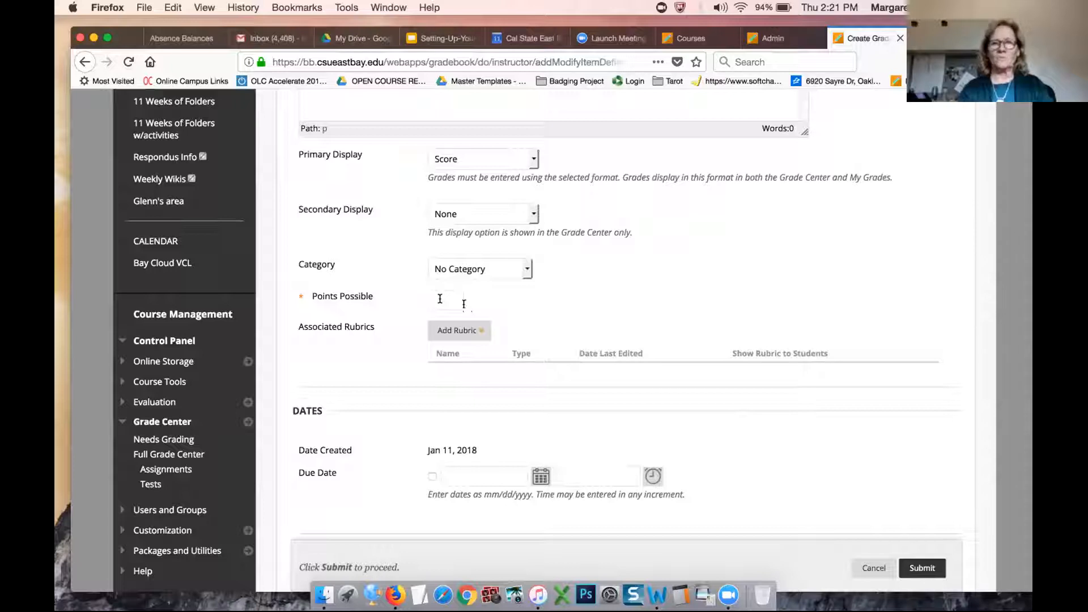
{"action": "type", "text": "0"}
{"action": "left_click", "coordinate": [446, 300]}
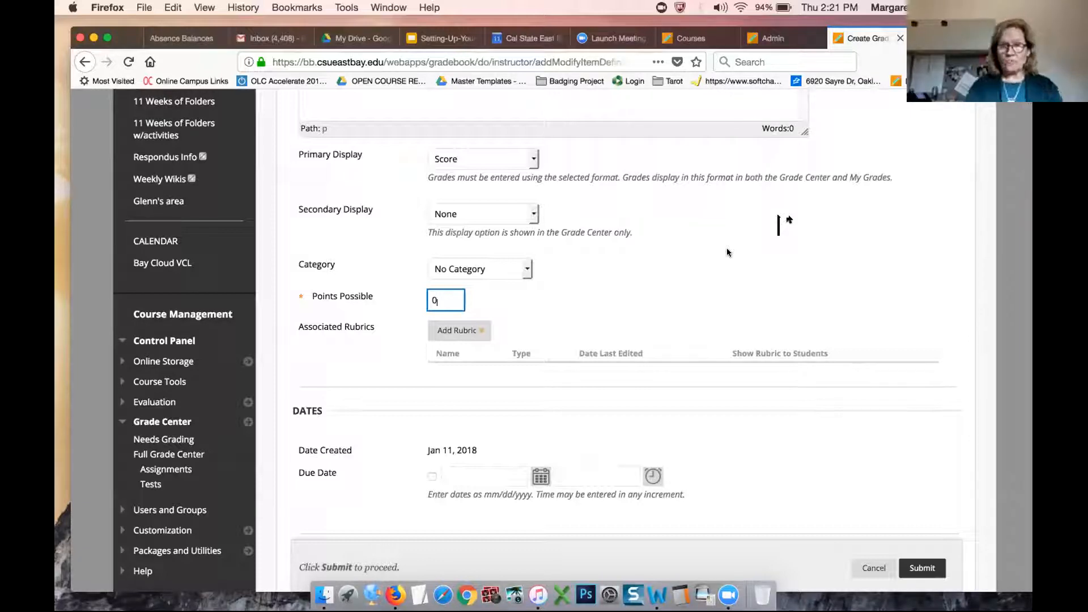
{"action": "scroll", "coordinate": [728, 252], "scroll_direction": "down", "scroll_amount": 5}
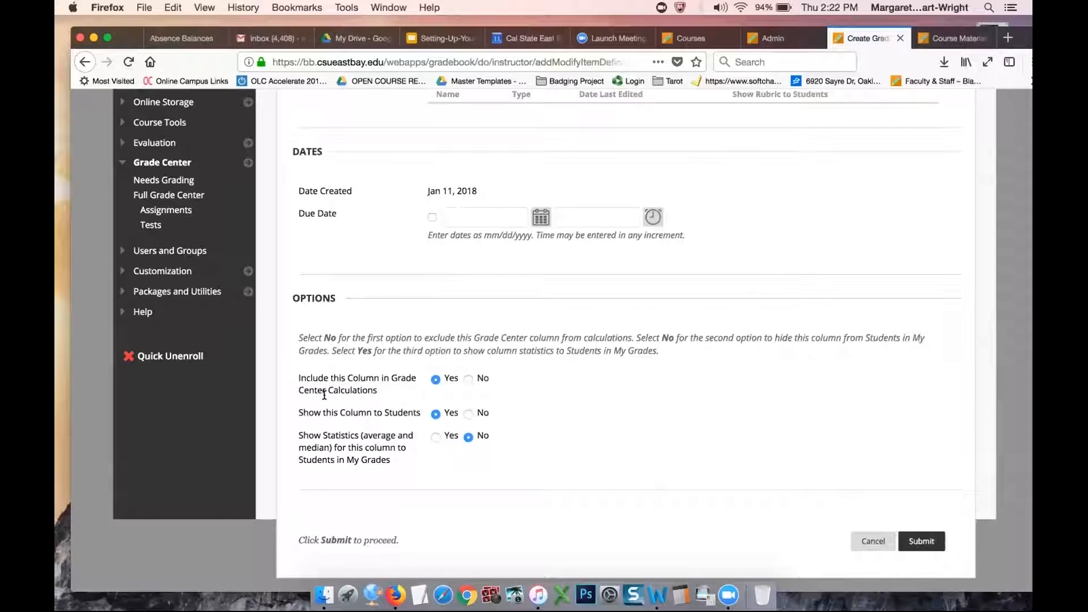
{"action": "left_click", "coordinate": [913, 545]}
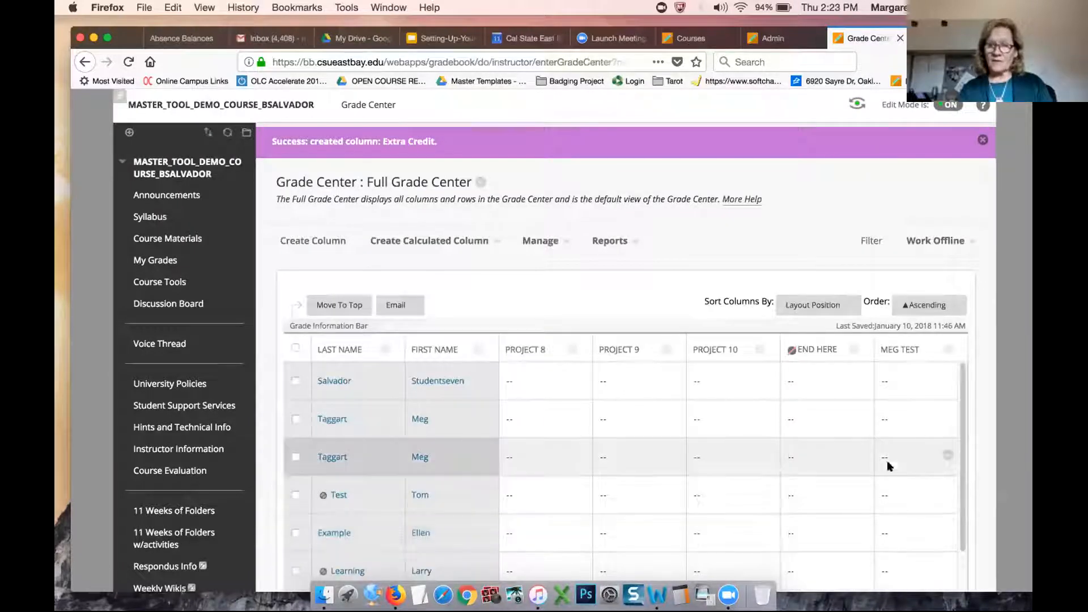
Step: Examine the last columns of the Full Grade Center for the new Extra Credit column
{"action": "scroll", "coordinate": [889, 466], "scroll_direction": "down", "scroll_amount": 10}
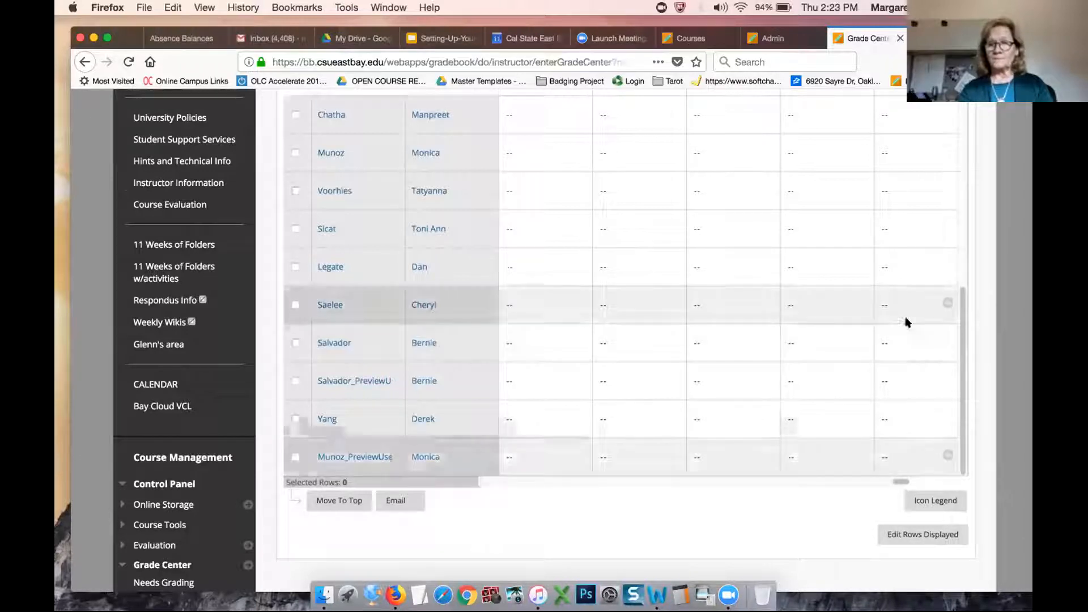
{"action": "scroll", "coordinate": [907, 320], "scroll_direction": "up", "scroll_amount": 2}
{"action": "scroll", "coordinate": [906, 322], "scroll_direction": "up", "scroll_amount": 5}
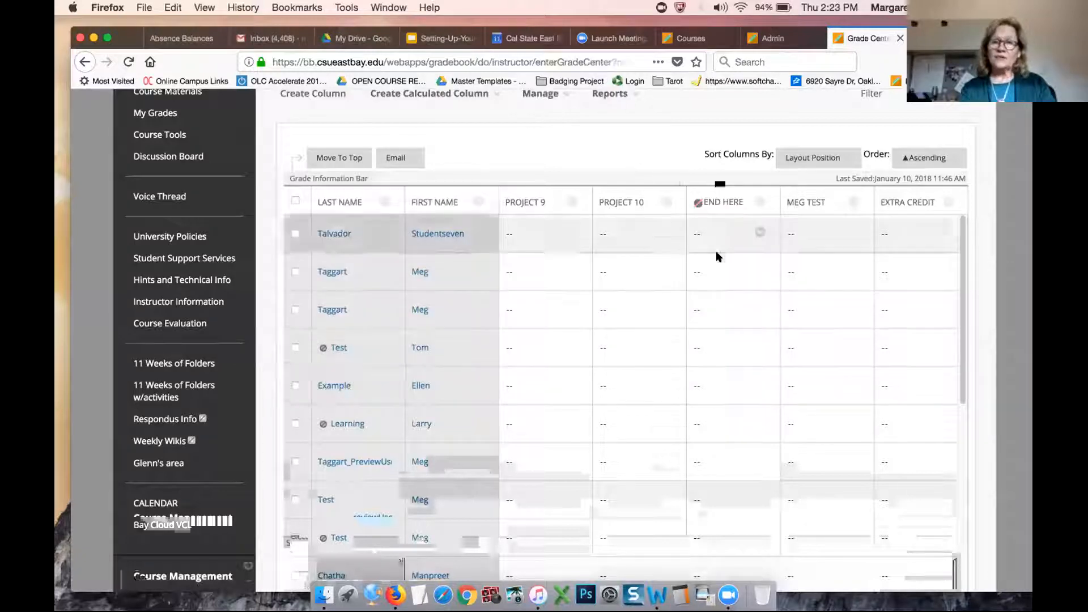
Step: Review the options available for the Project 9 column and show its quick column information
{"action": "left_click", "coordinate": [507, 224]}
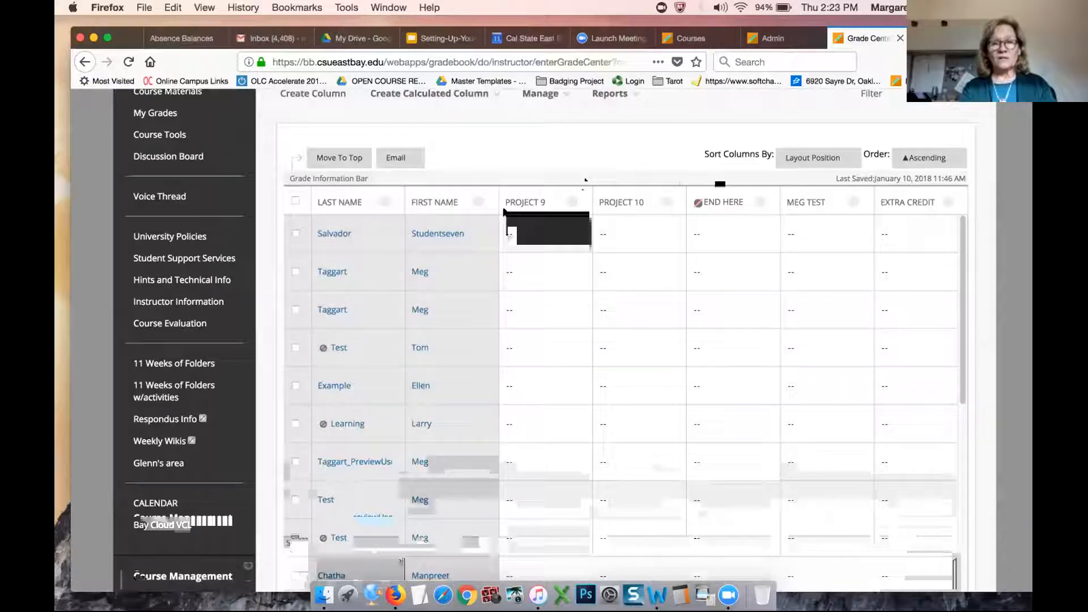
{"action": "left_click", "coordinate": [571, 203]}
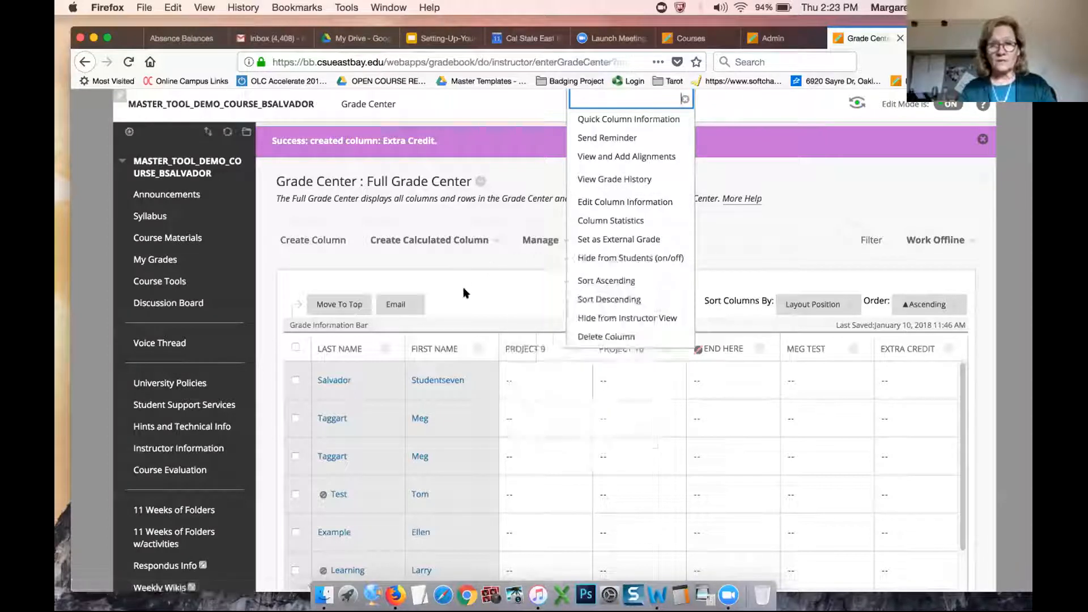
{"action": "left_click", "coordinate": [478, 287]}
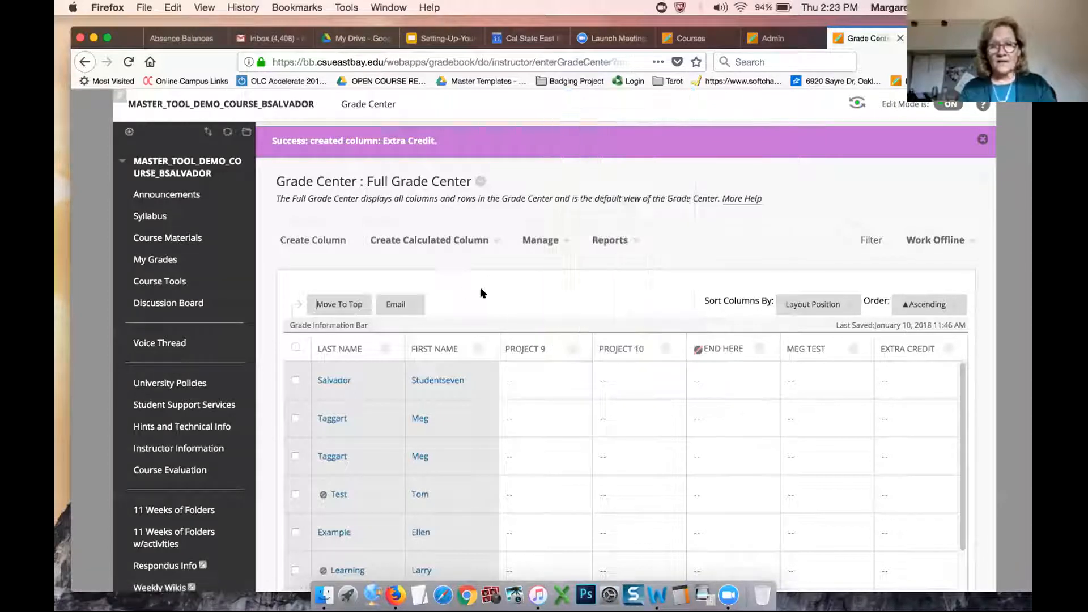
{"action": "left_click", "coordinate": [572, 349]}
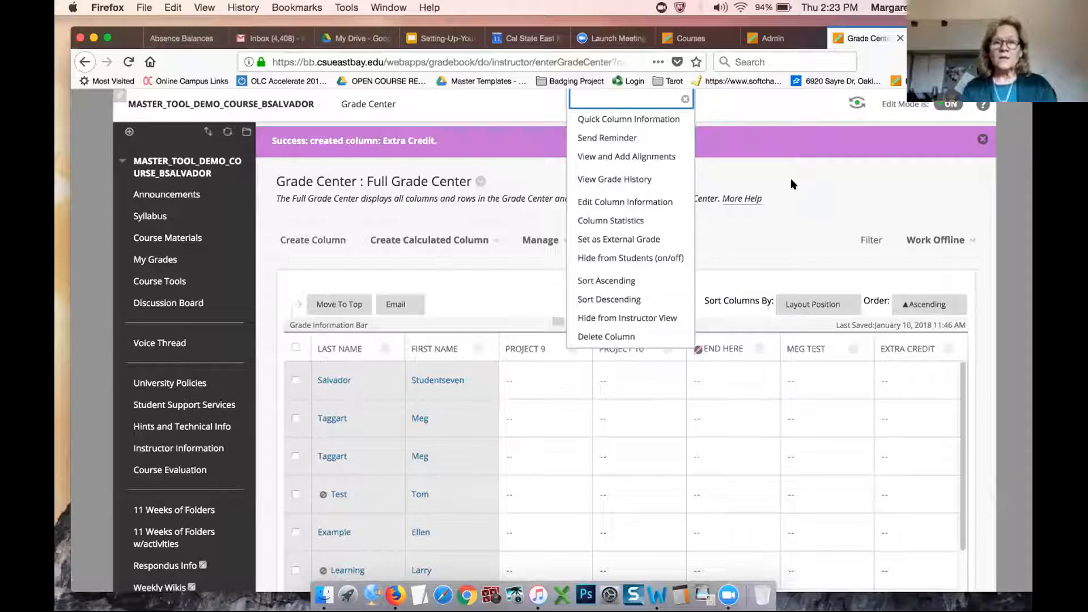
{"action": "left_click", "coordinate": [675, 119]}
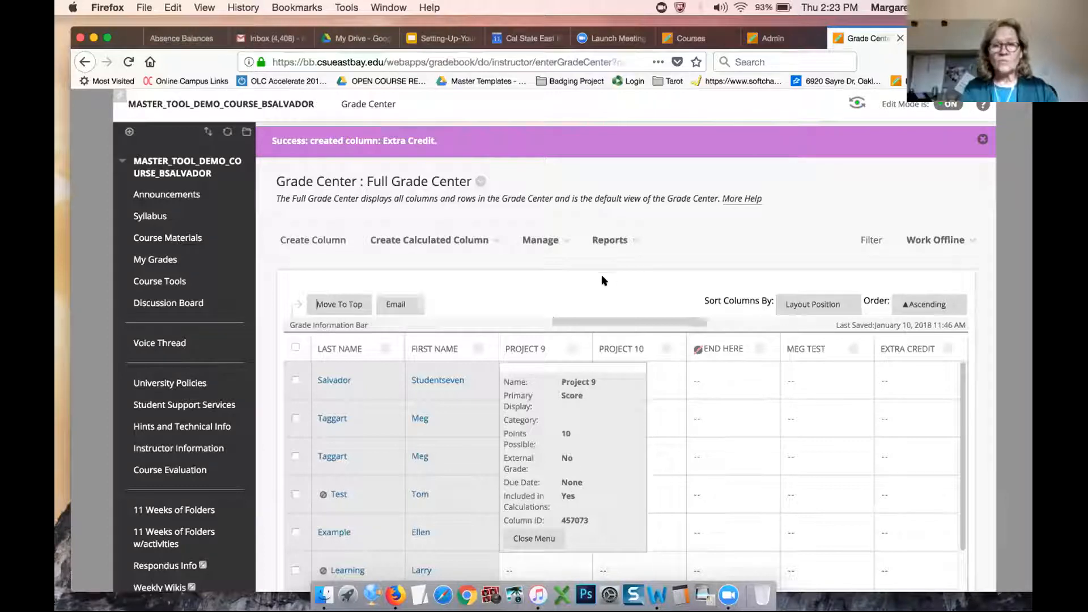
Step: Edit the Project 9 column so that it is excluded from Grade Center calculations, and submit the change
{"action": "left_click", "coordinate": [573, 349]}
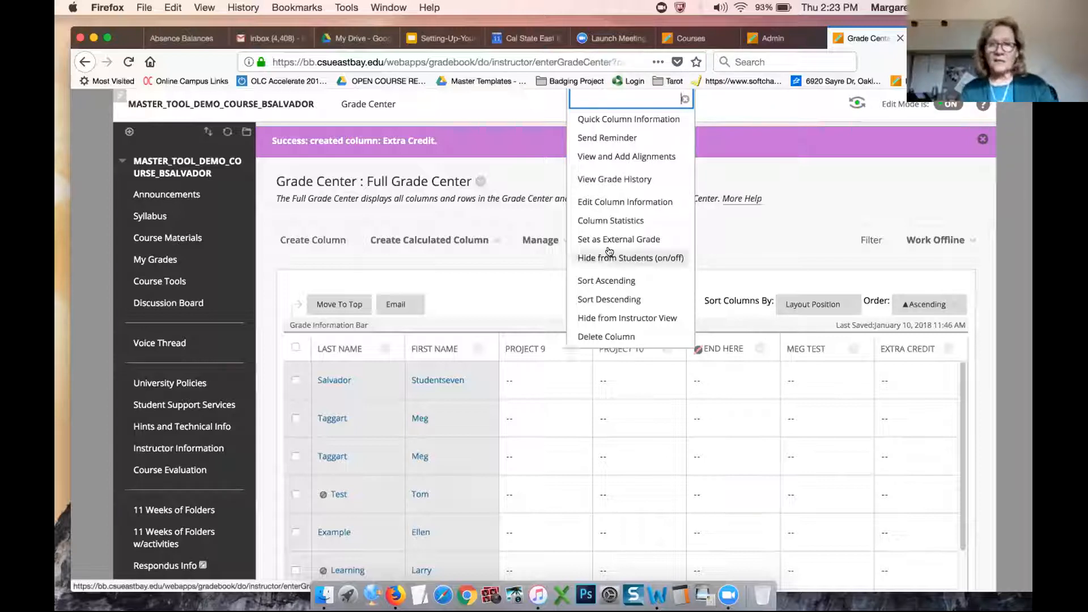
{"action": "left_click", "coordinate": [633, 204]}
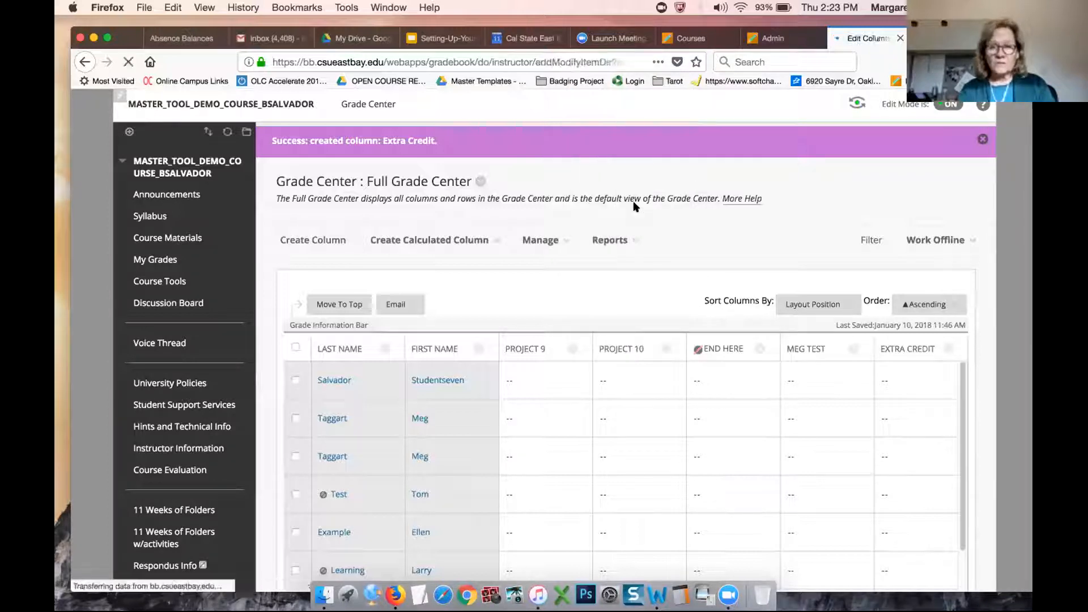
{"action": "scroll", "coordinate": [727, 256], "scroll_direction": "down", "scroll_amount": 5}
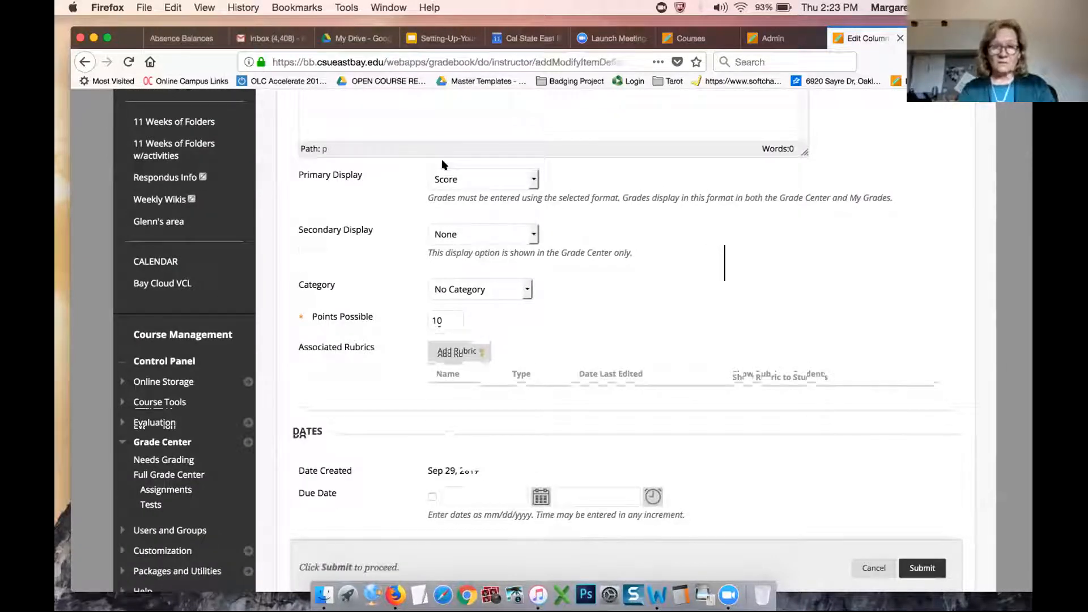
{"action": "scroll", "coordinate": [819, 348], "scroll_direction": "down", "scroll_amount": 5}
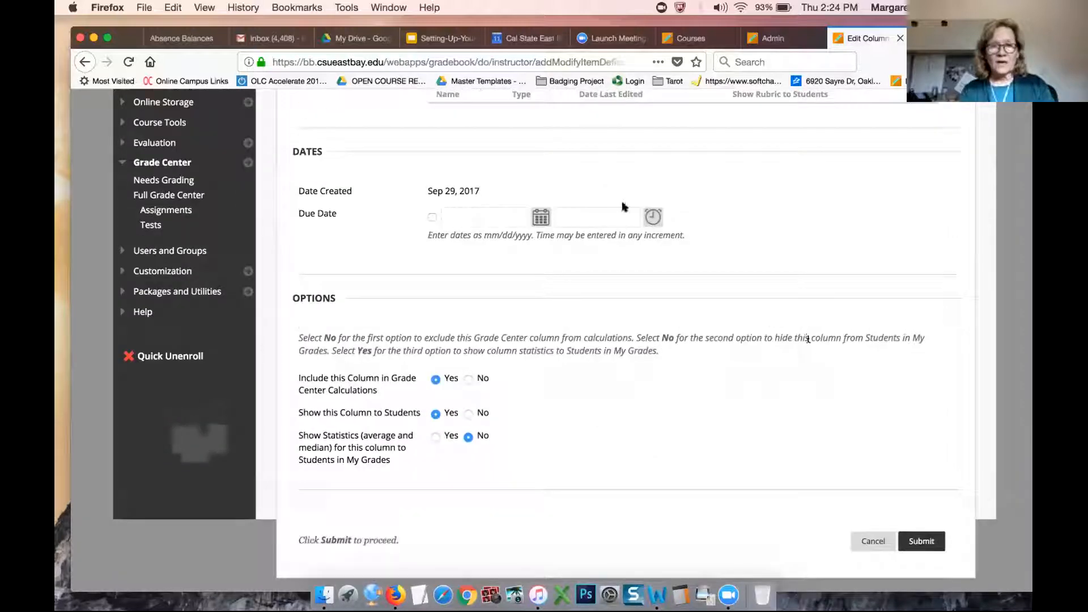
{"action": "left_click", "coordinate": [469, 377]}
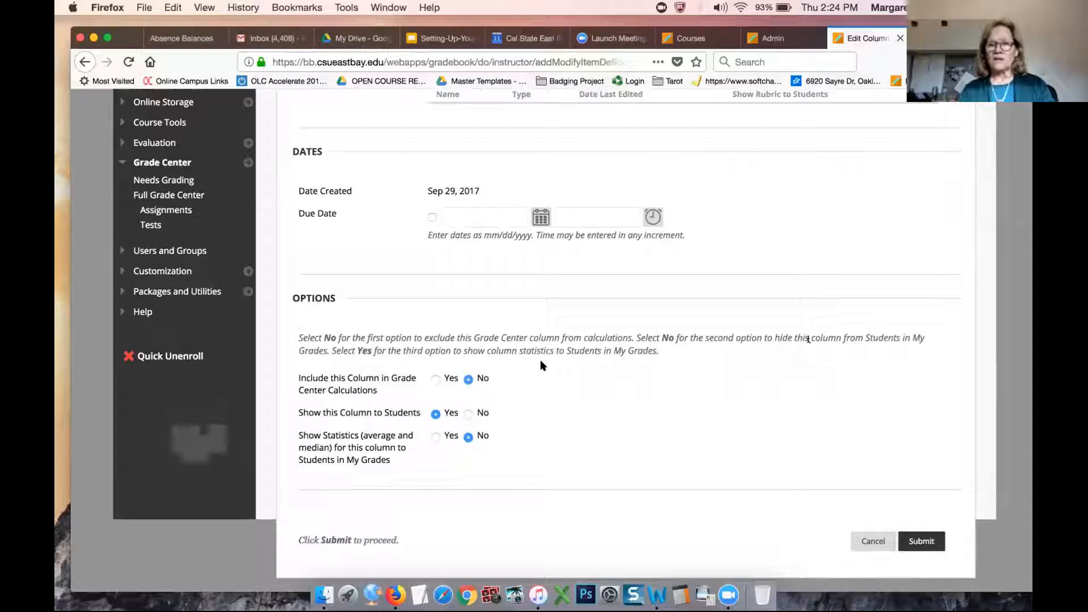
{"action": "left_click", "coordinate": [921, 541]}
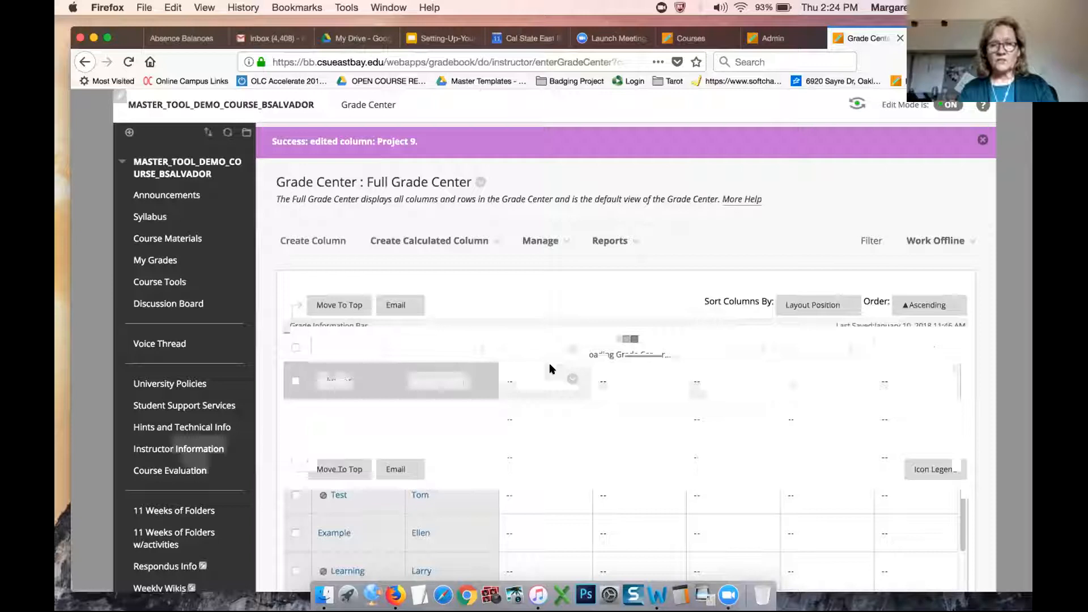
Step: Look back through the earlier grade columns, moving cell by cell from Project 3 to the columns before Essay Test
{"action": "scroll", "coordinate": [566, 351], "scroll_direction": "down", "scroll_amount": 5}
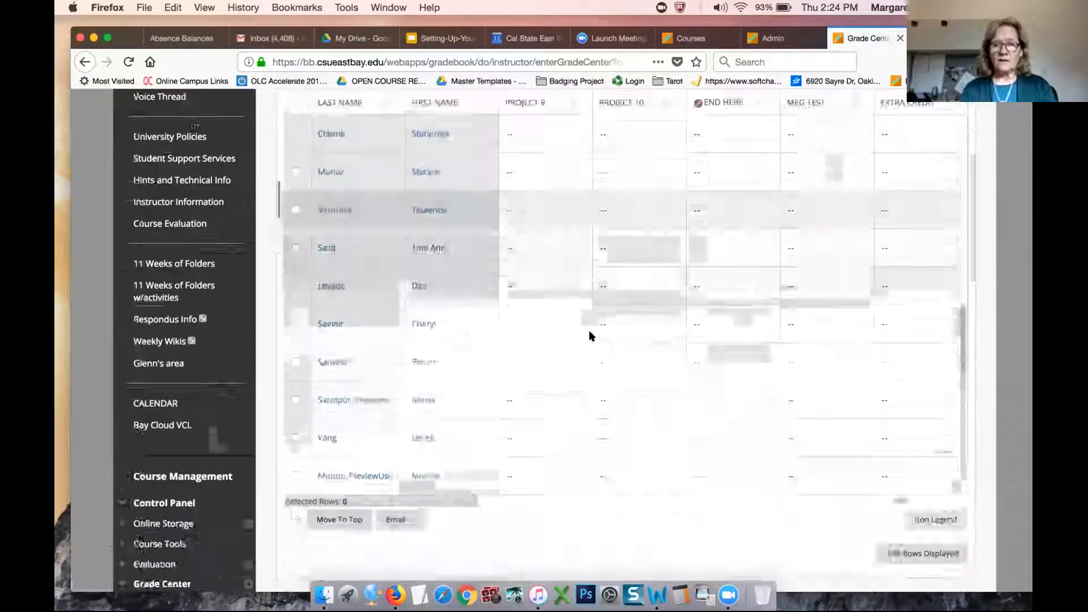
{"action": "scroll", "coordinate": [589, 329], "scroll_direction": "down", "scroll_amount": 4}
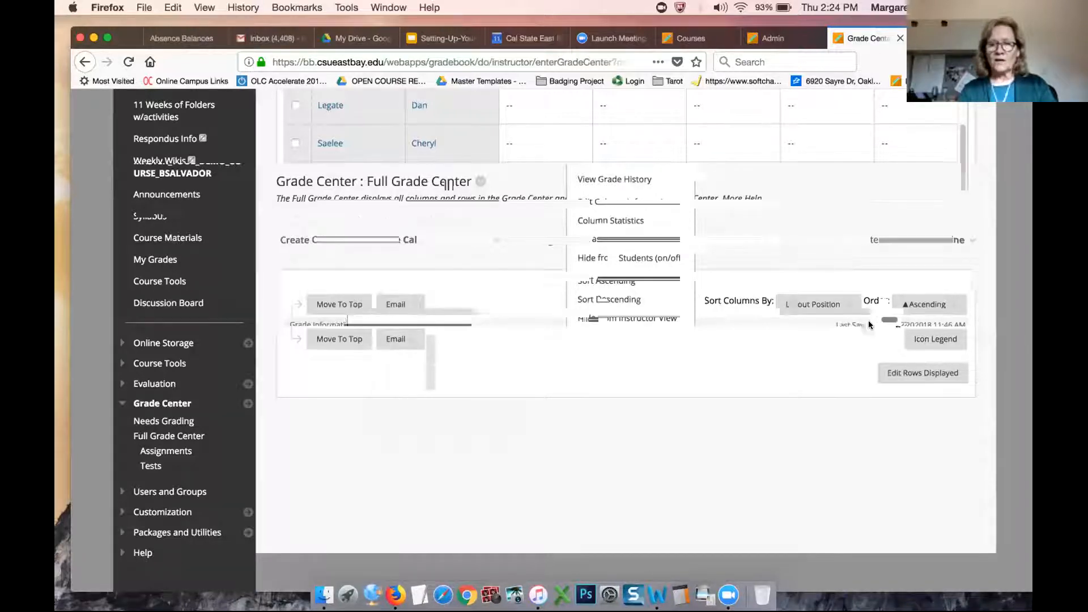
{"action": "scroll", "coordinate": [817, 369], "scroll_direction": "up", "scroll_amount": 2}
{"action": "scroll", "coordinate": [817, 369], "scroll_direction": "up", "scroll_amount": 5}
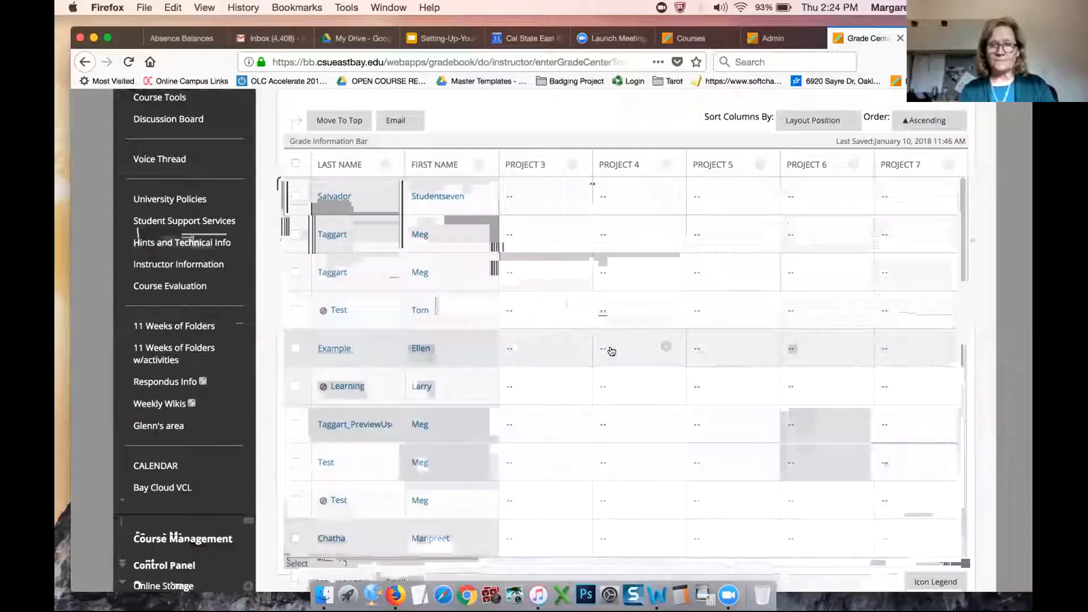
{"action": "left_click", "coordinate": [538, 347]}
{"action": "key", "text": "Left"}
{"action": "key", "text": "Left"}
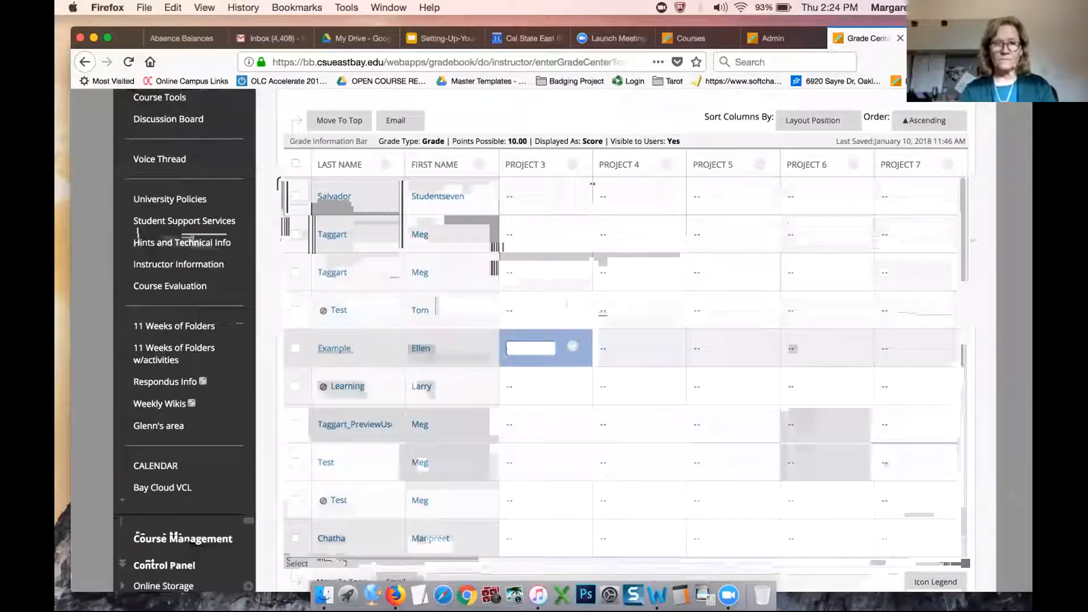
{"action": "key", "text": "Left"}
{"action": "key", "text": "Left"}
{"action": "key", "text": "Left"}
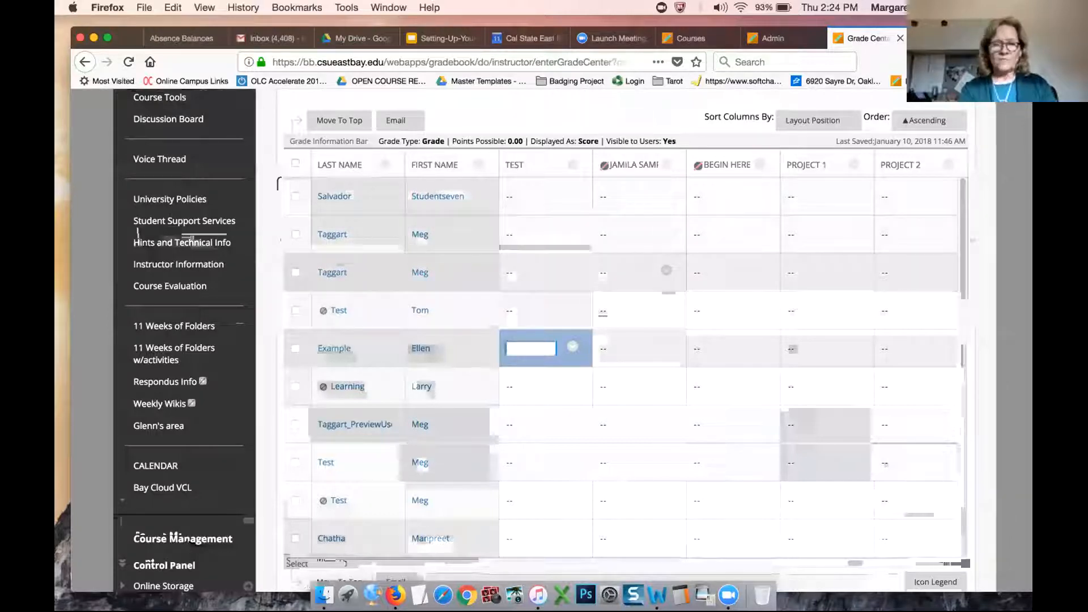
{"action": "key", "text": "Left"}
{"action": "key", "text": "Left"}
{"action": "key", "text": "Left"}
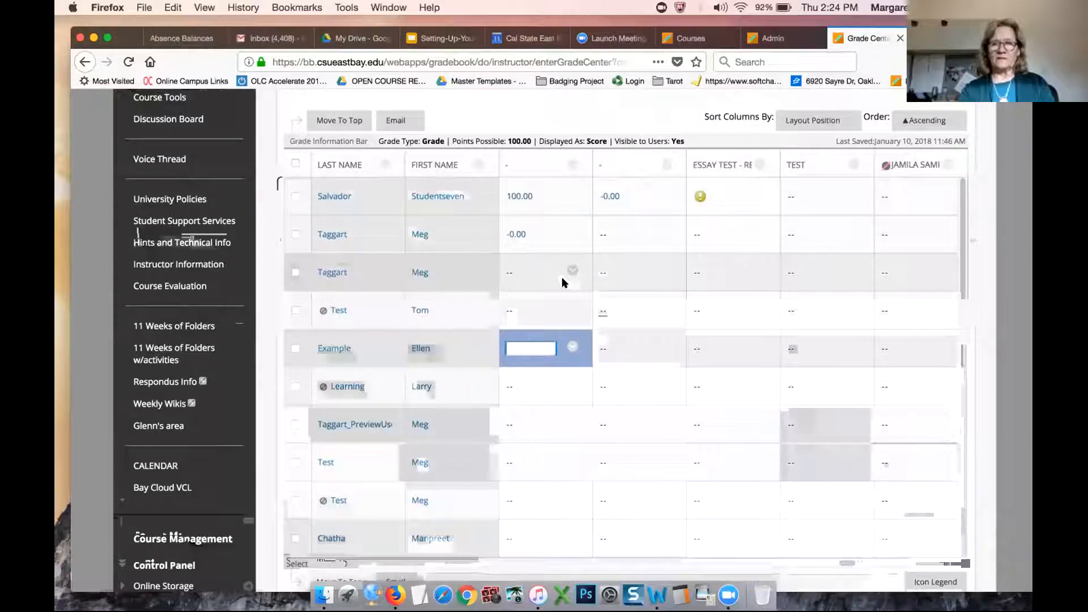
Step: Look back through the columns before Essay Test, cell by cell, as far as the peer evaluation columns, and dismiss the session timeout window
{"action": "key", "text": "Left"}
{"action": "key", "text": "Left"}
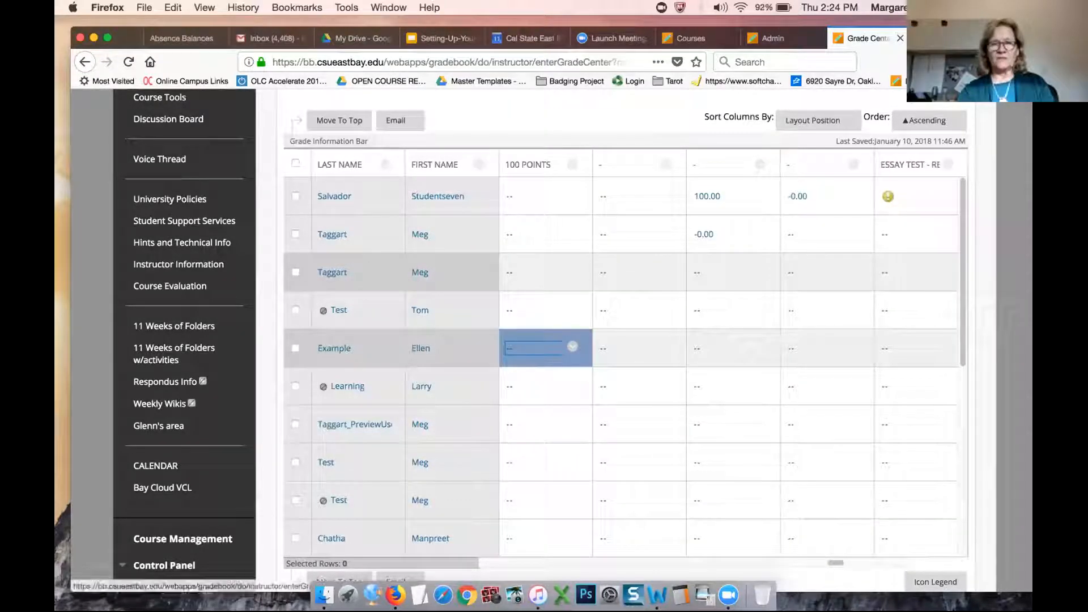
{"action": "key", "text": "Left"}
{"action": "key", "text": "Left"}
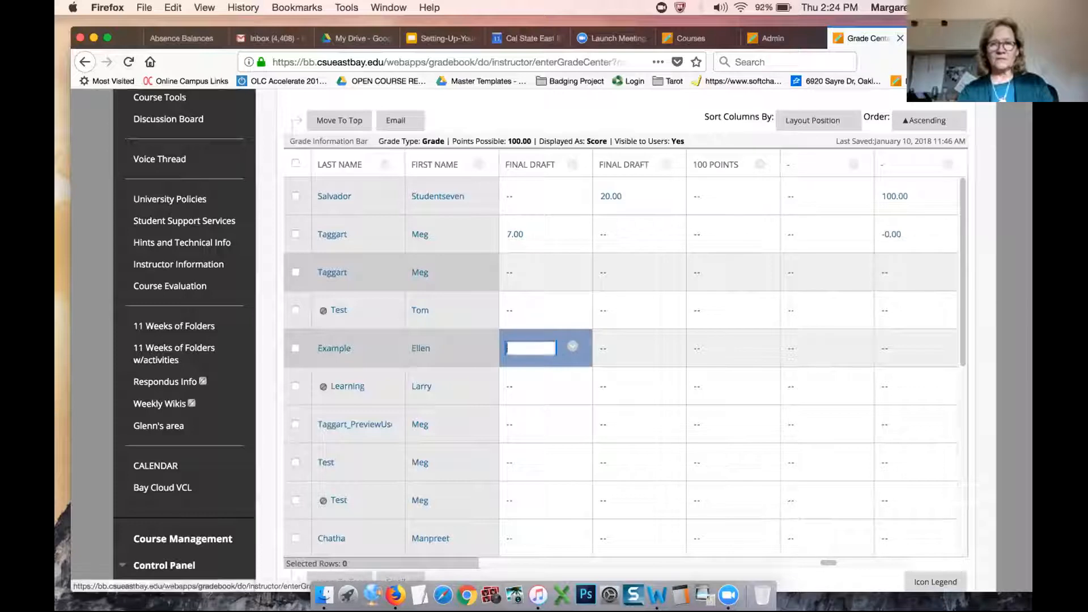
{"action": "key", "text": "Left"}
{"action": "key", "text": "Left"}
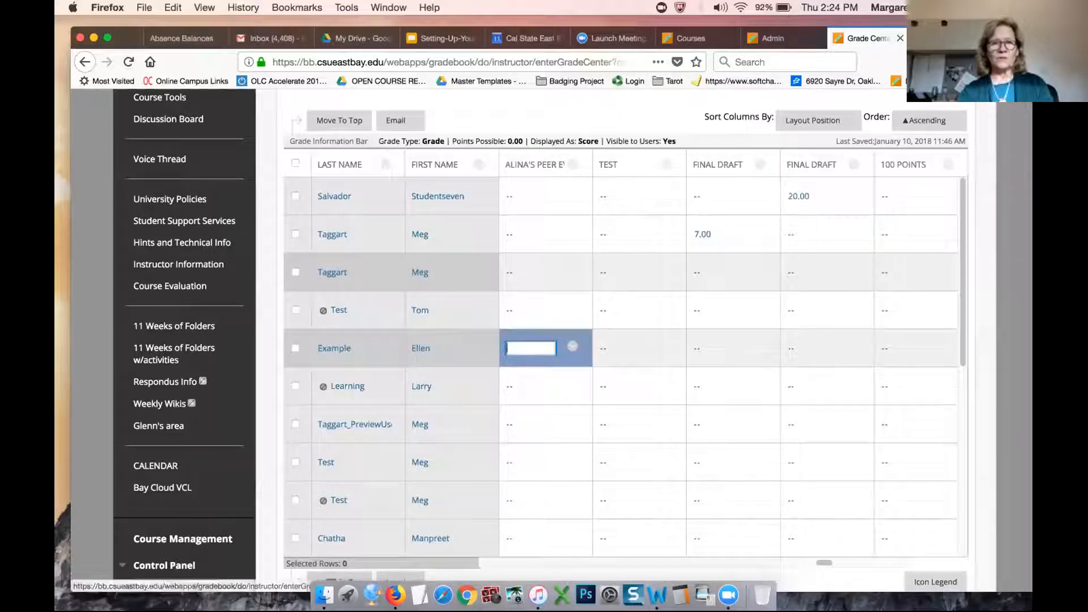
{"action": "key", "text": "Left"}
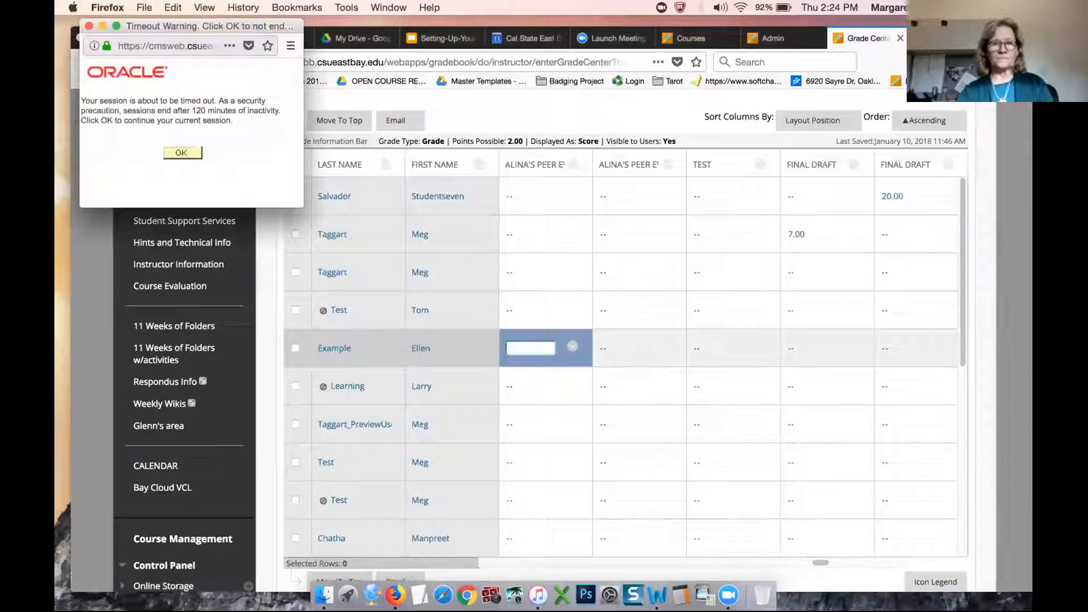
{"action": "left_click", "coordinate": [88, 26]}
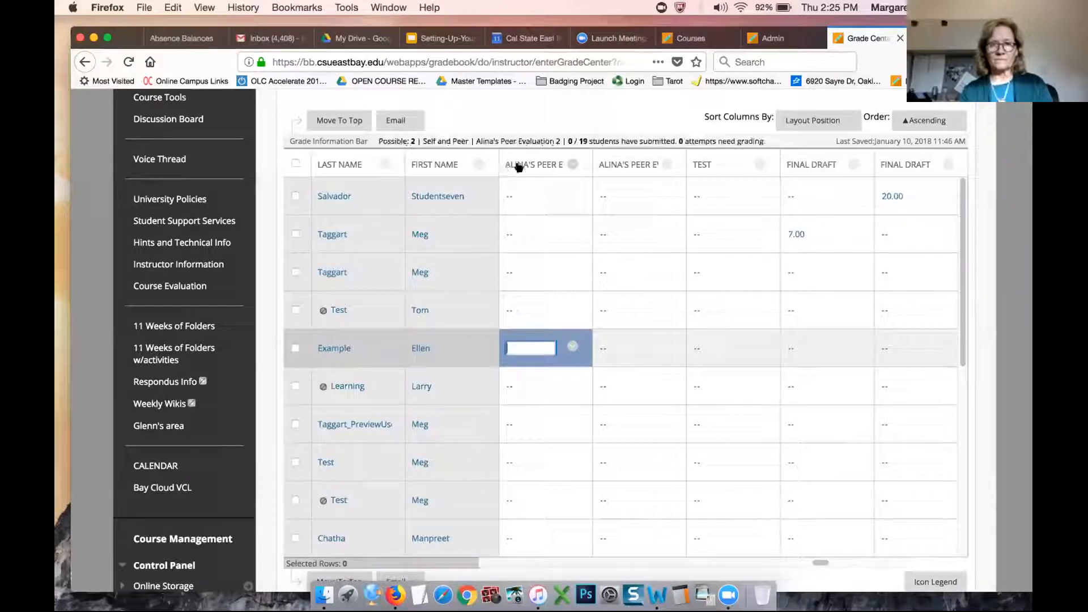
Step: Review the calculated column types that can be created in the Full Grade Center
{"action": "scroll", "coordinate": [570, 100], "scroll_direction": "up", "scroll_amount": 1}
{"action": "left_click", "coordinate": [566, 97]}
{"action": "left_click", "coordinate": [740, 119]}
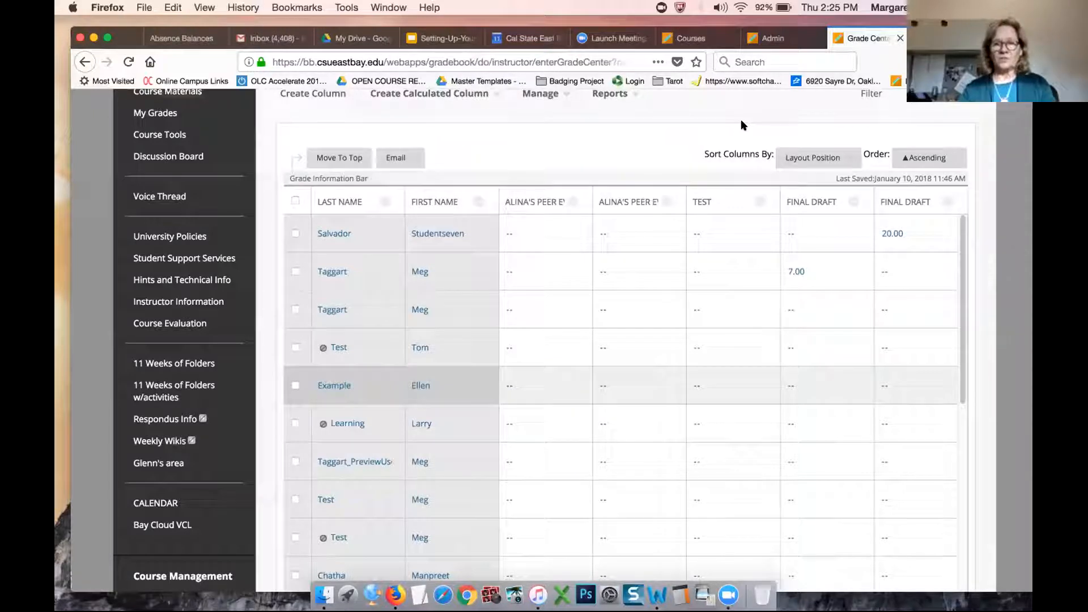
{"action": "scroll", "coordinate": [711, 115], "scroll_direction": "up", "scroll_amount": 2}
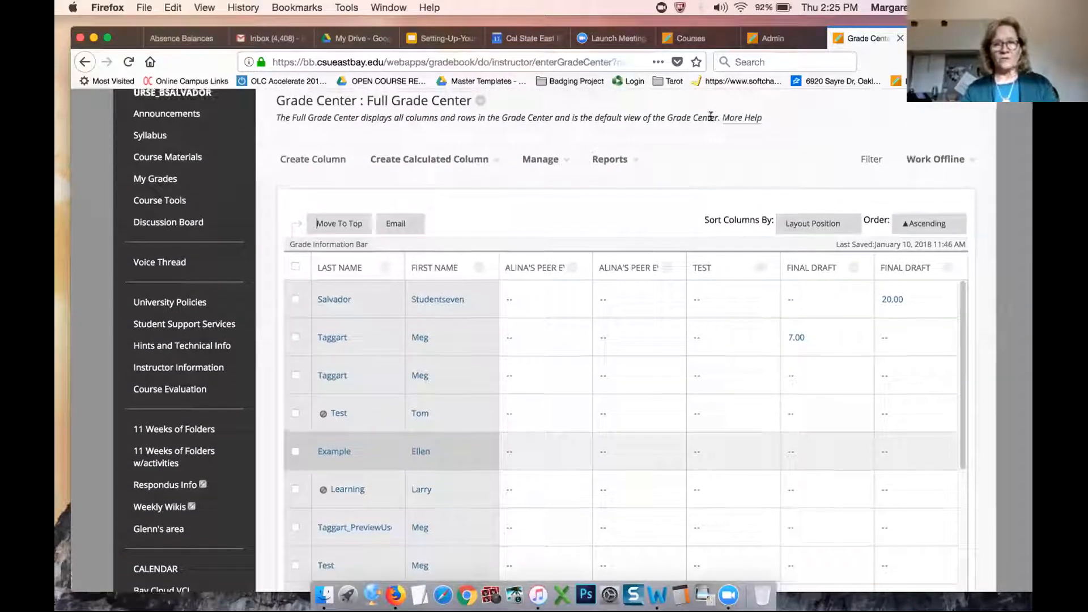
{"action": "left_click", "coordinate": [540, 159]}
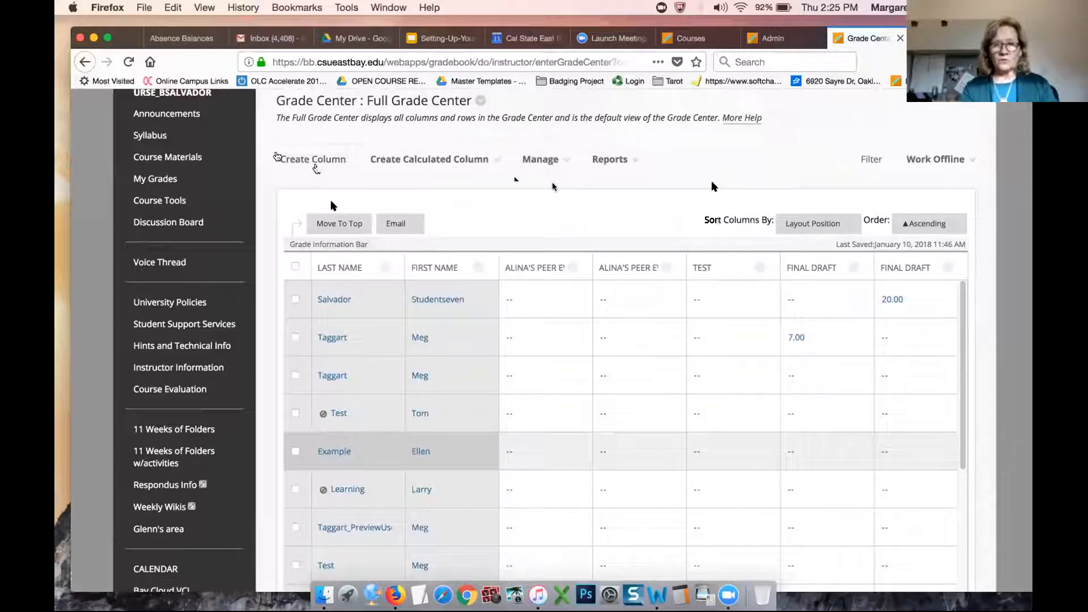
{"action": "left_click", "coordinate": [434, 160]}
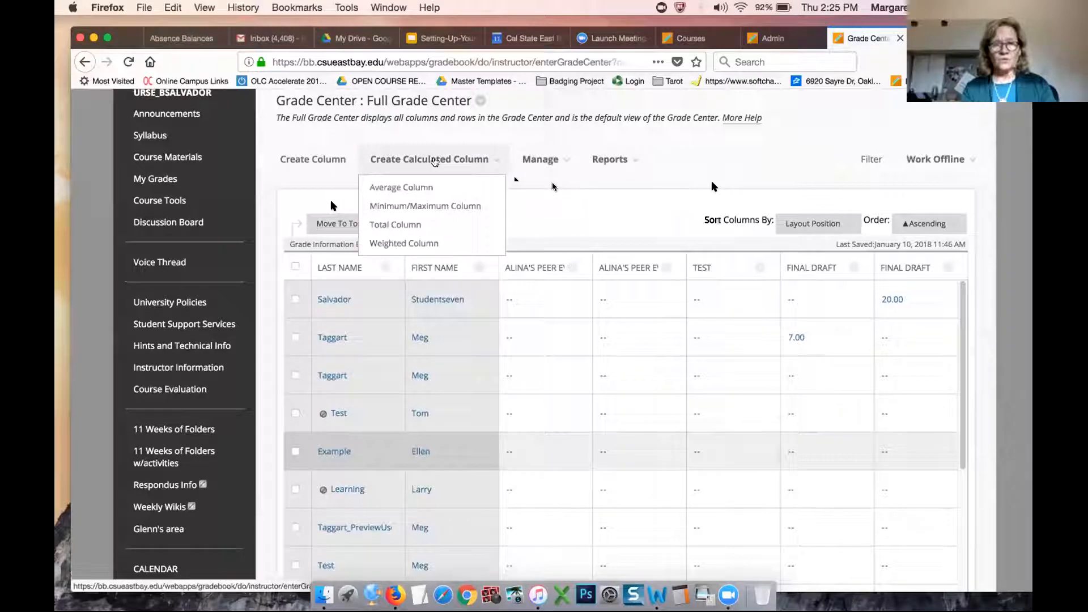
{"action": "left_click", "coordinate": [466, 161]}
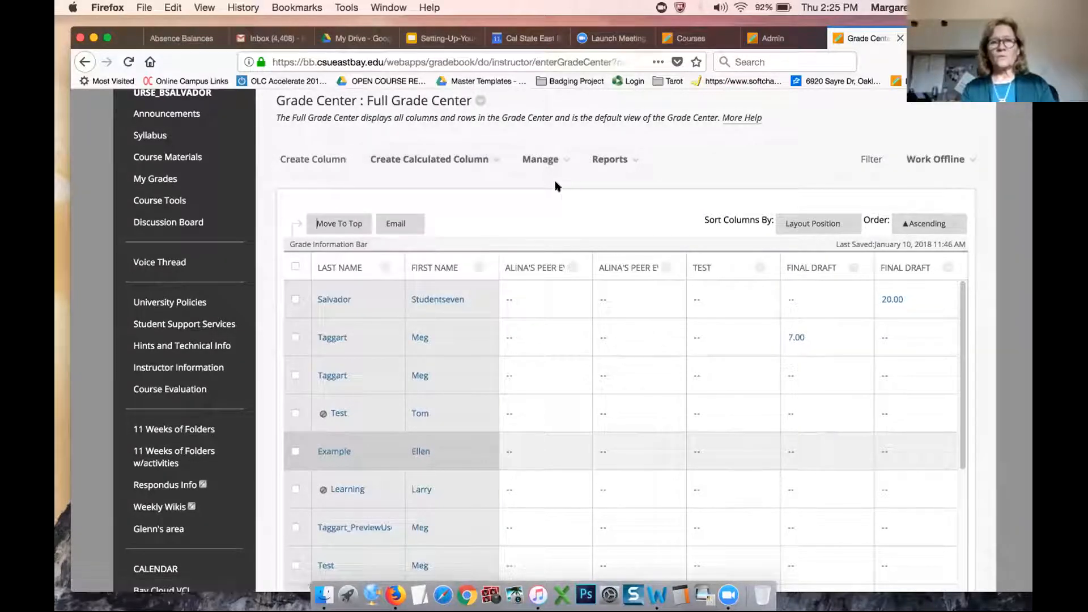
Step: Review the Grade Center management options and open the Column Organization page
{"action": "left_click", "coordinate": [541, 161]}
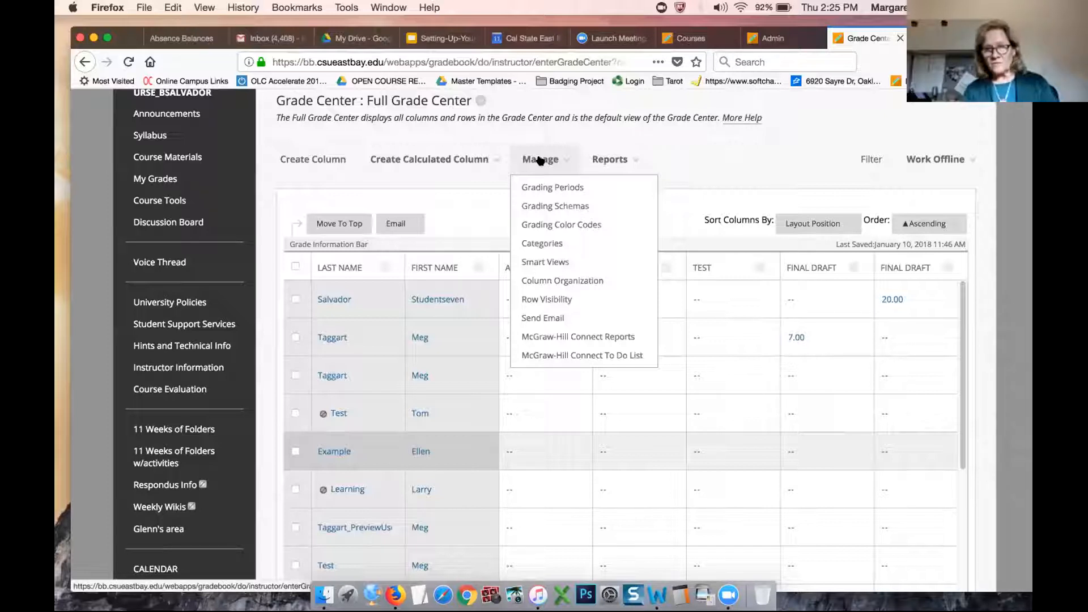
{"action": "left_click", "coordinate": [539, 161]}
{"action": "left_click", "coordinate": [542, 162]}
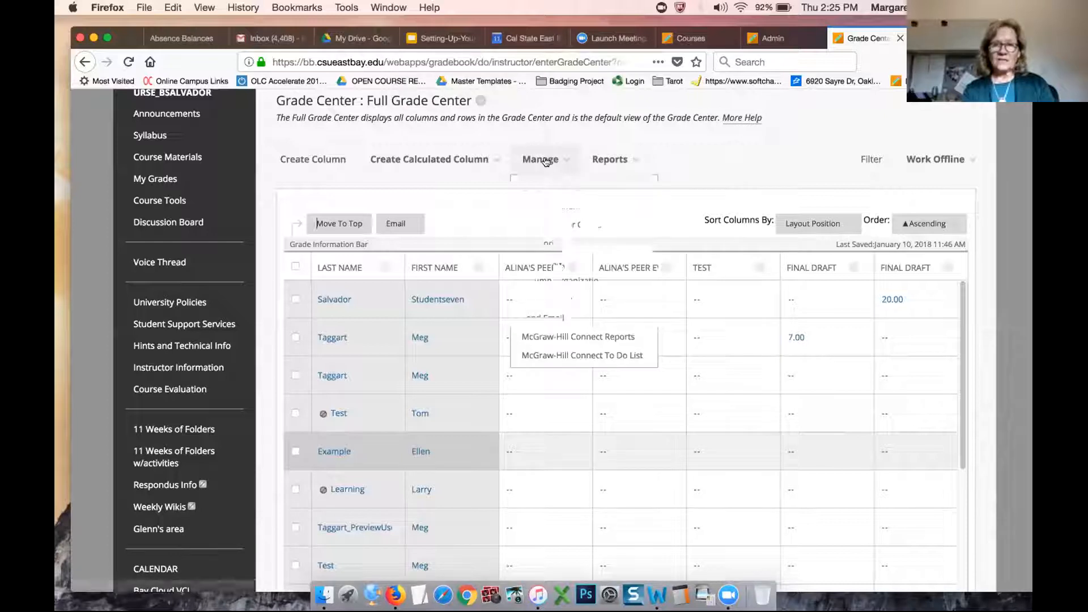
{"action": "left_click", "coordinate": [558, 280]}
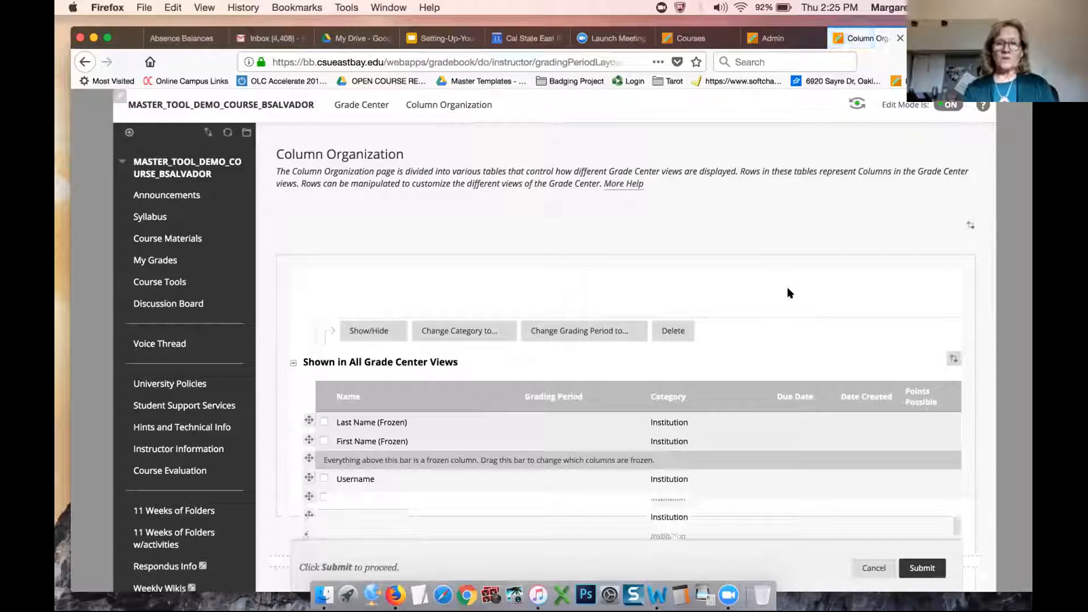
Step: Examine the Not in a Grading Period table on the Column Organization page, down to the Extra Credit row
{"action": "scroll", "coordinate": [787, 286], "scroll_direction": "down", "scroll_amount": 5}
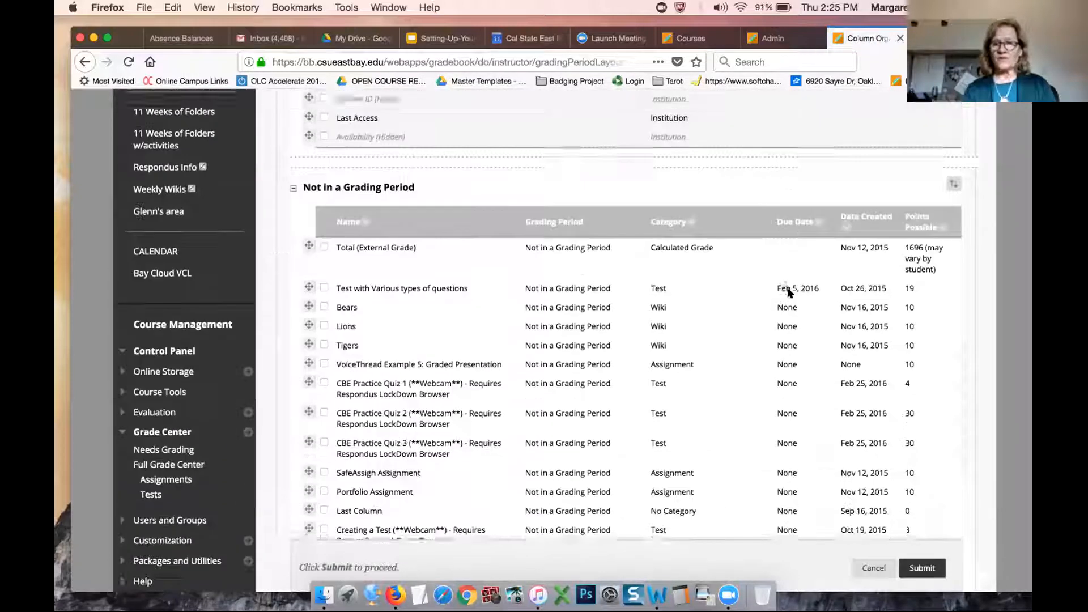
{"action": "scroll", "coordinate": [790, 293], "scroll_direction": "down", "scroll_amount": 1}
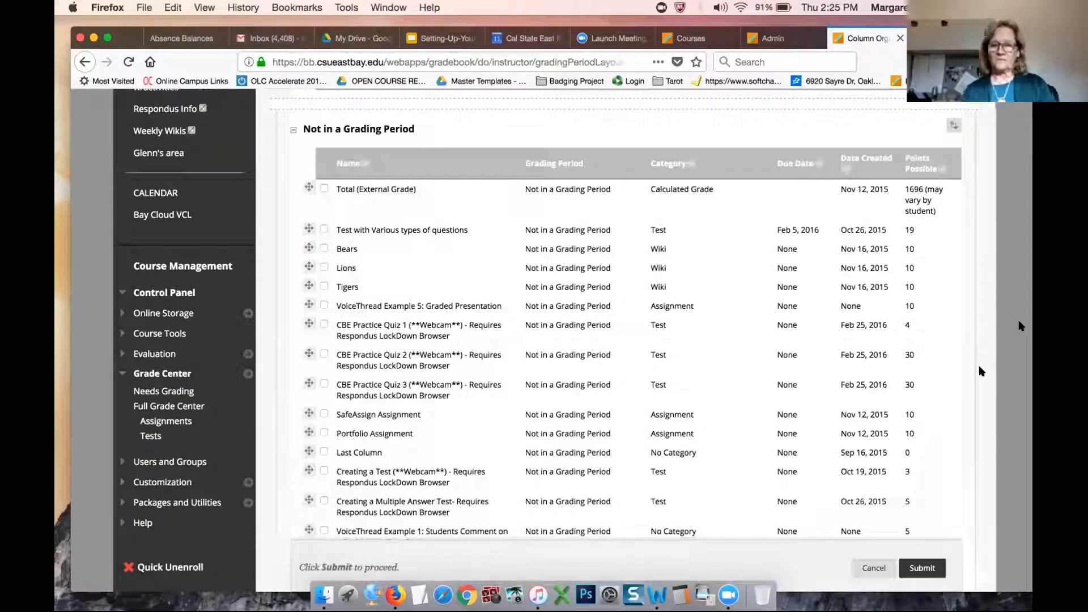
{"action": "scroll", "coordinate": [981, 371], "scroll_direction": "down", "scroll_amount": 1}
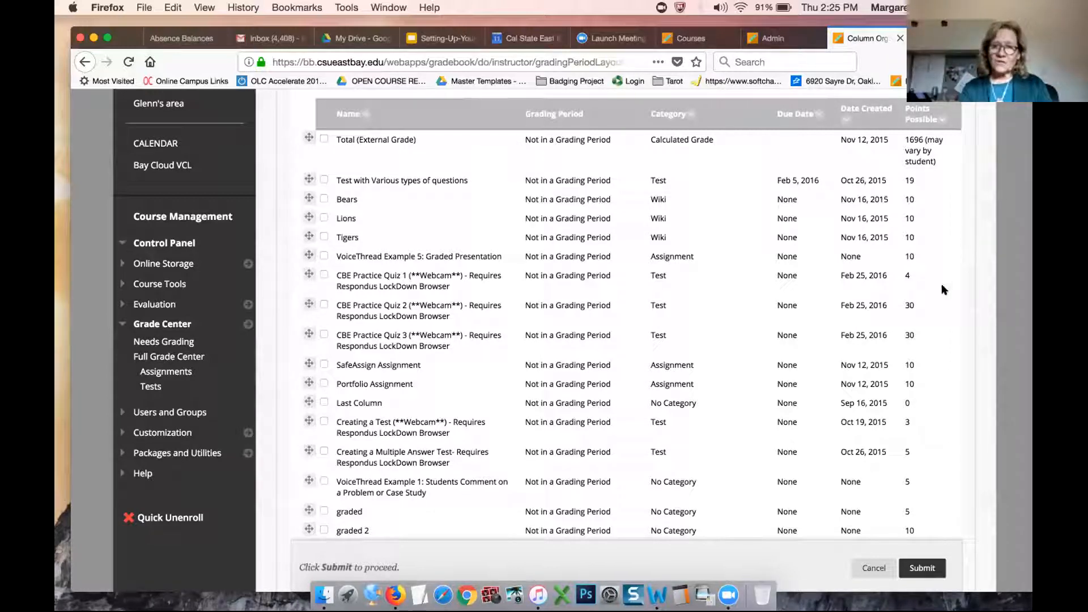
{"action": "scroll", "coordinate": [944, 289], "scroll_direction": "down", "scroll_amount": 1}
{"action": "scroll", "coordinate": [942, 289], "scroll_direction": "down", "scroll_amount": 10}
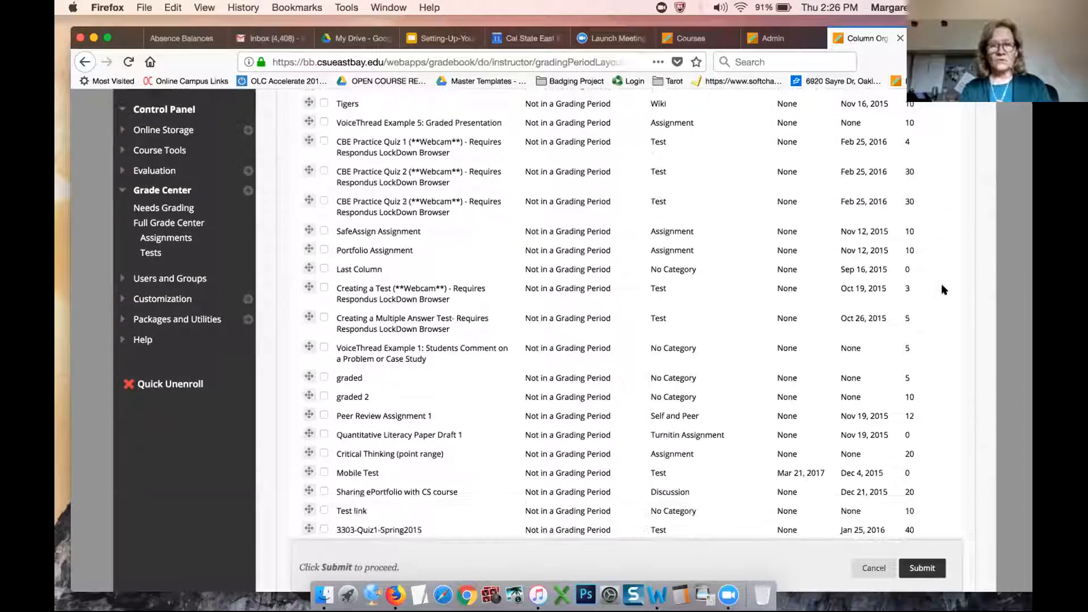
{"action": "scroll", "coordinate": [942, 289], "scroll_direction": "down", "scroll_amount": 15}
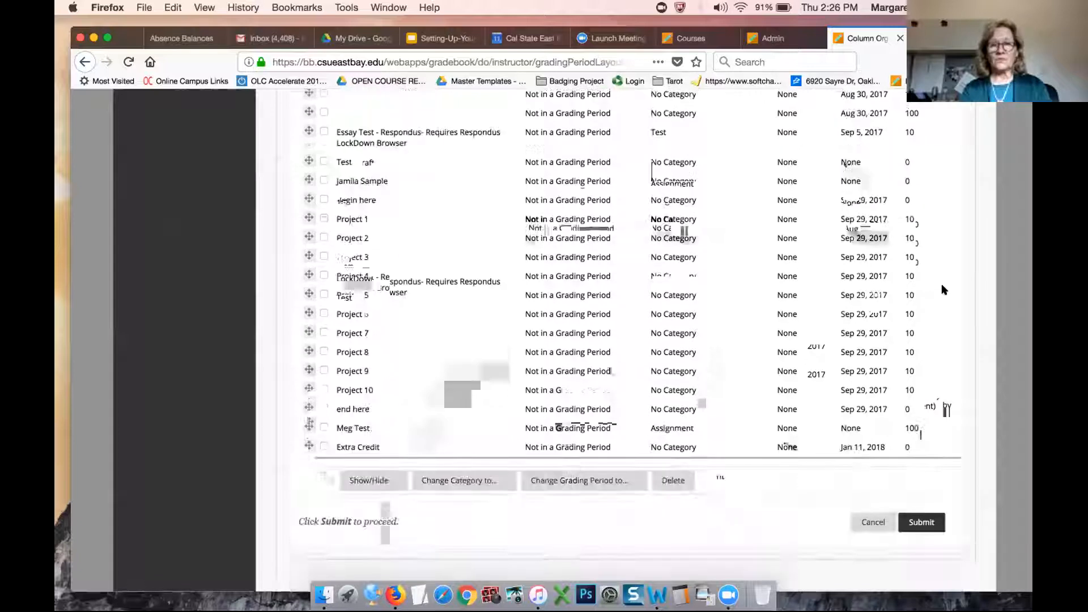
Step: Move the CBE Practice Quiz 3 row so that it sits directly below Portfolio Assignment in the Not in a Grading Period table
{"action": "scroll", "coordinate": [942, 289], "scroll_direction": "up", "scroll_amount": 15}
{"action": "scroll", "coordinate": [943, 289], "scroll_direction": "up", "scroll_amount": 6}
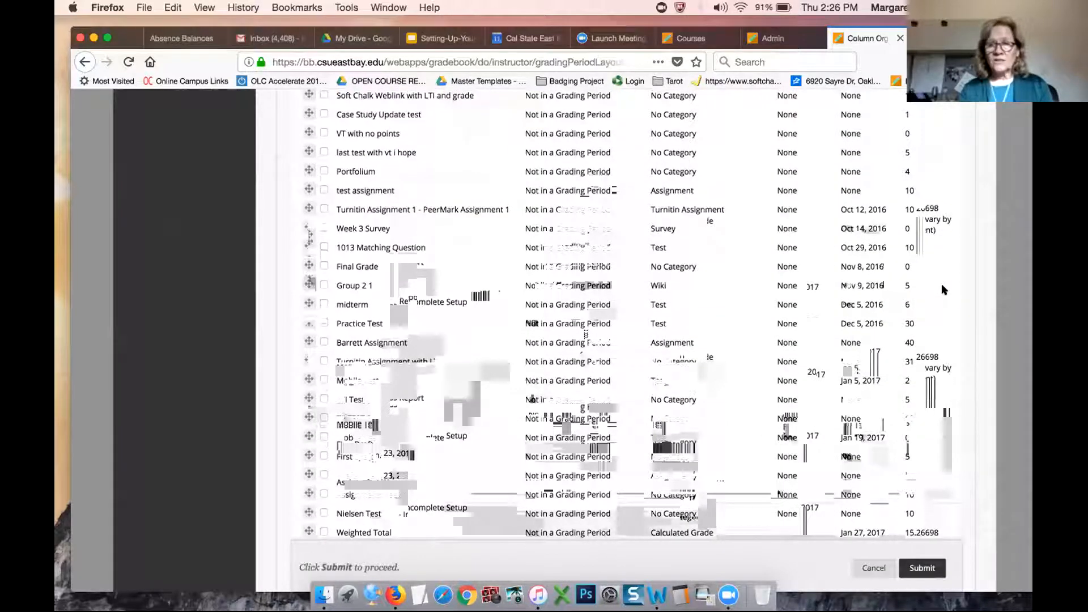
{"action": "scroll", "coordinate": [943, 290], "scroll_direction": "up", "scroll_amount": 5}
{"action": "scroll", "coordinate": [943, 289], "scroll_direction": "up", "scroll_amount": 15}
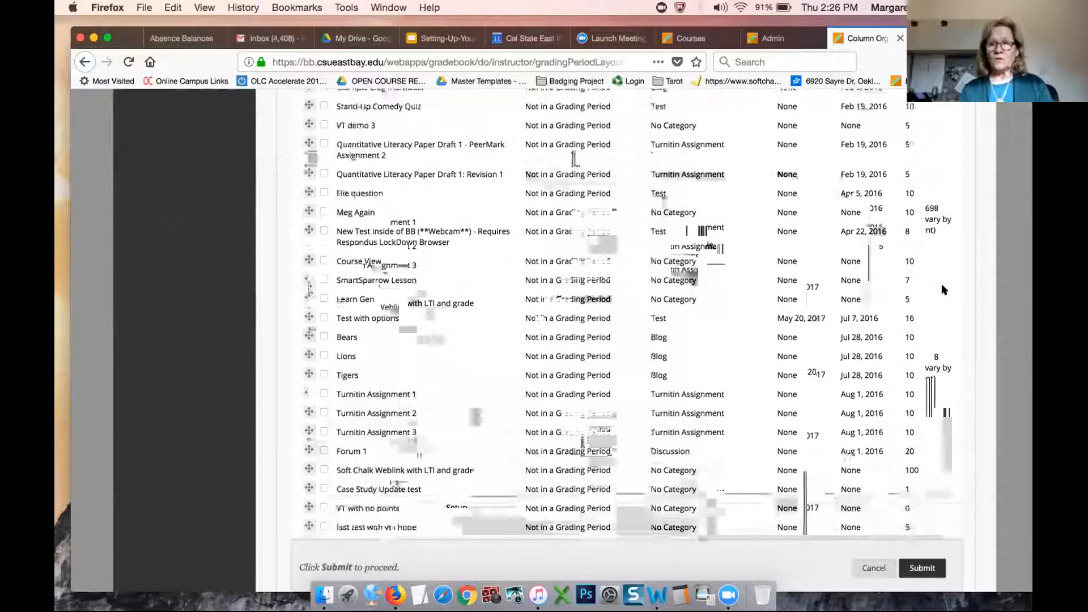
{"action": "scroll", "coordinate": [943, 289], "scroll_direction": "up", "scroll_amount": 5}
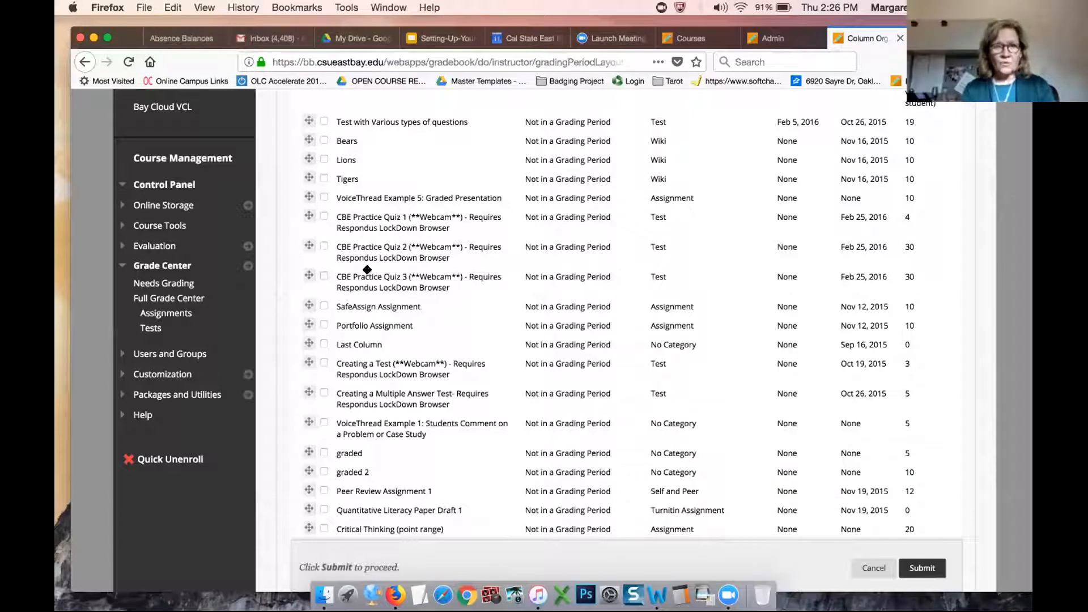
{"action": "left_click_drag", "start_coordinate": [306, 271], "coordinate": [311, 309]}
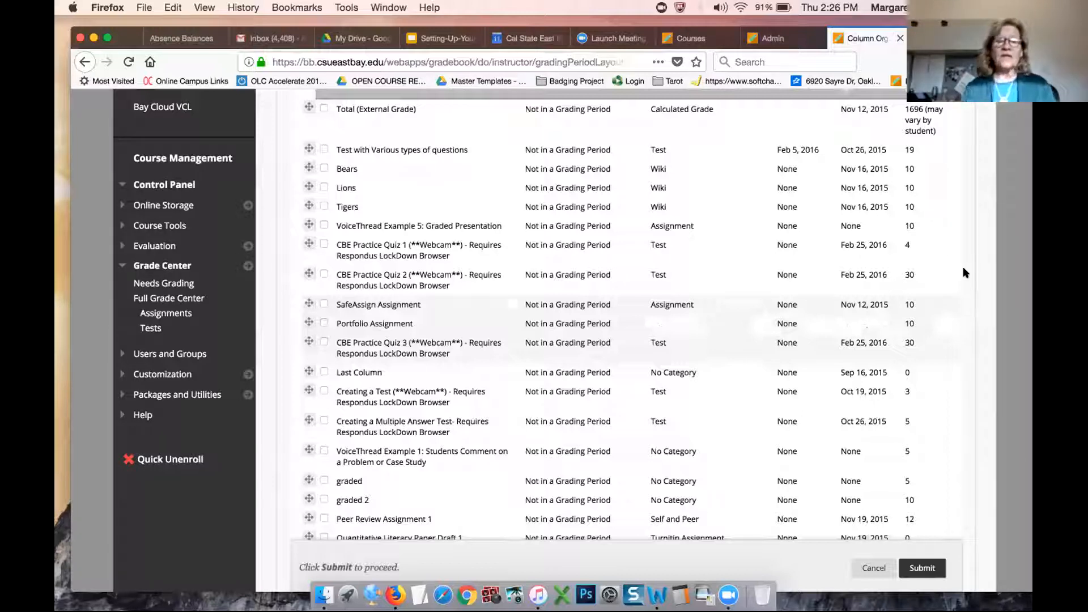
Step: Examine the names, categories, dates and points of the reordered columns in the Not in a Grading Period table
{"action": "scroll", "coordinate": [976, 304], "scroll_direction": "down", "scroll_amount": 3}
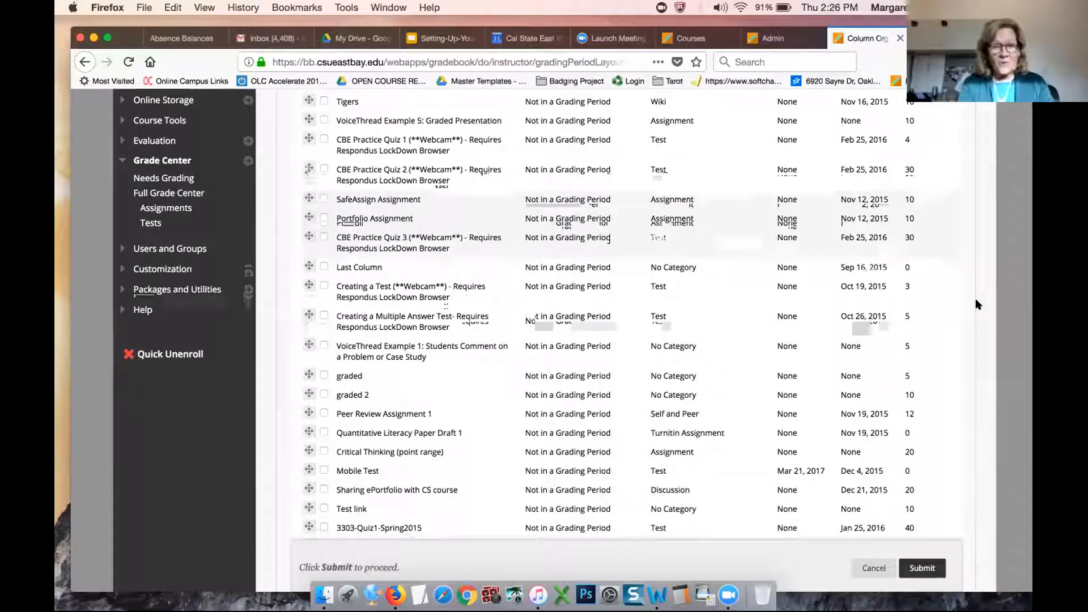
{"action": "scroll", "coordinate": [955, 352], "scroll_direction": "down", "scroll_amount": 6}
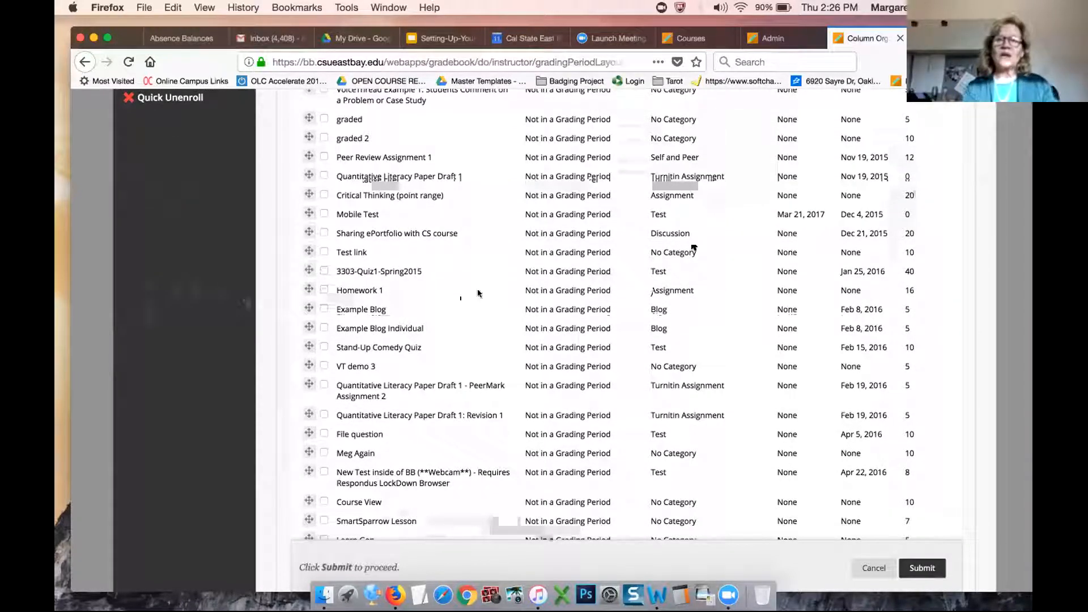
{"action": "scroll", "coordinate": [961, 371], "scroll_direction": "down", "scroll_amount": 5}
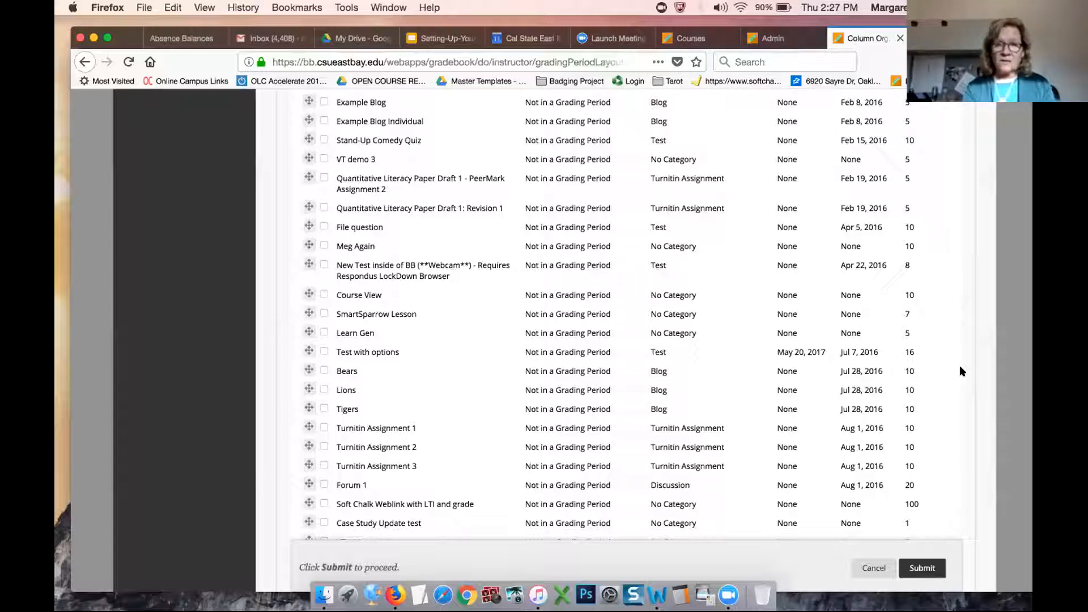
{"action": "scroll", "coordinate": [961, 371], "scroll_direction": "up", "scroll_amount": 5}
{"action": "scroll", "coordinate": [961, 372], "scroll_direction": "up", "scroll_amount": 5}
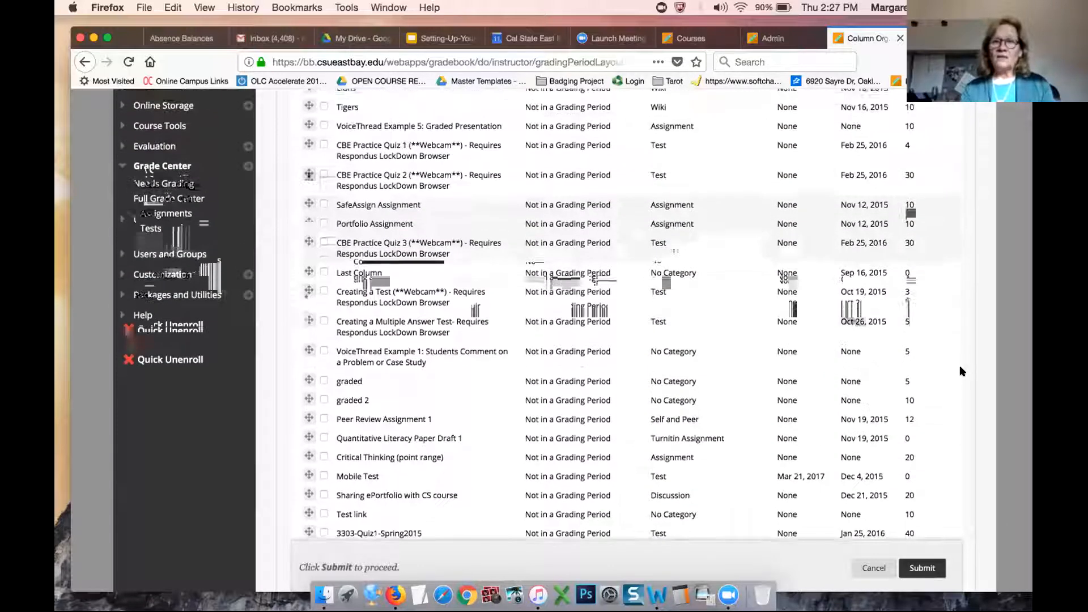
{"action": "scroll", "coordinate": [961, 371], "scroll_direction": "up", "scroll_amount": 5}
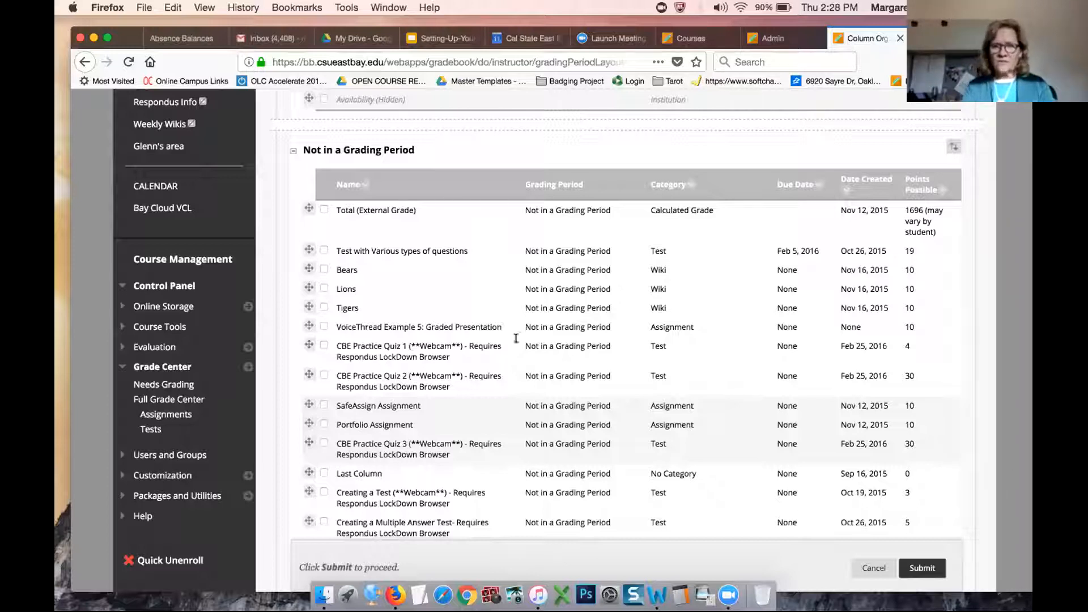
{"action": "scroll", "coordinate": [702, 329], "scroll_direction": "down", "scroll_amount": 4}
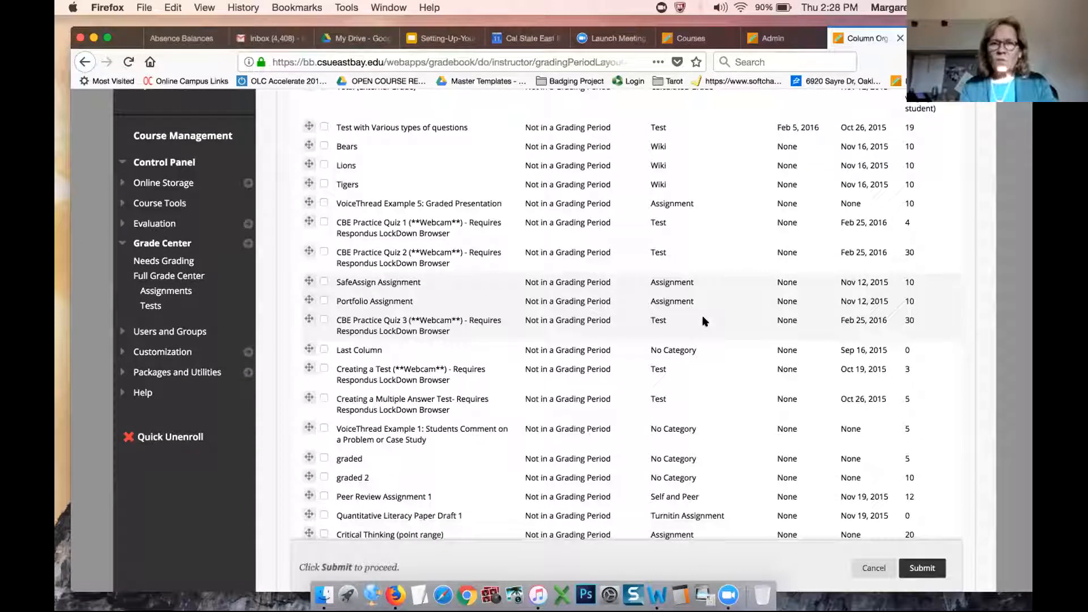
{"action": "scroll", "coordinate": [702, 321], "scroll_direction": "up", "scroll_amount": 5}
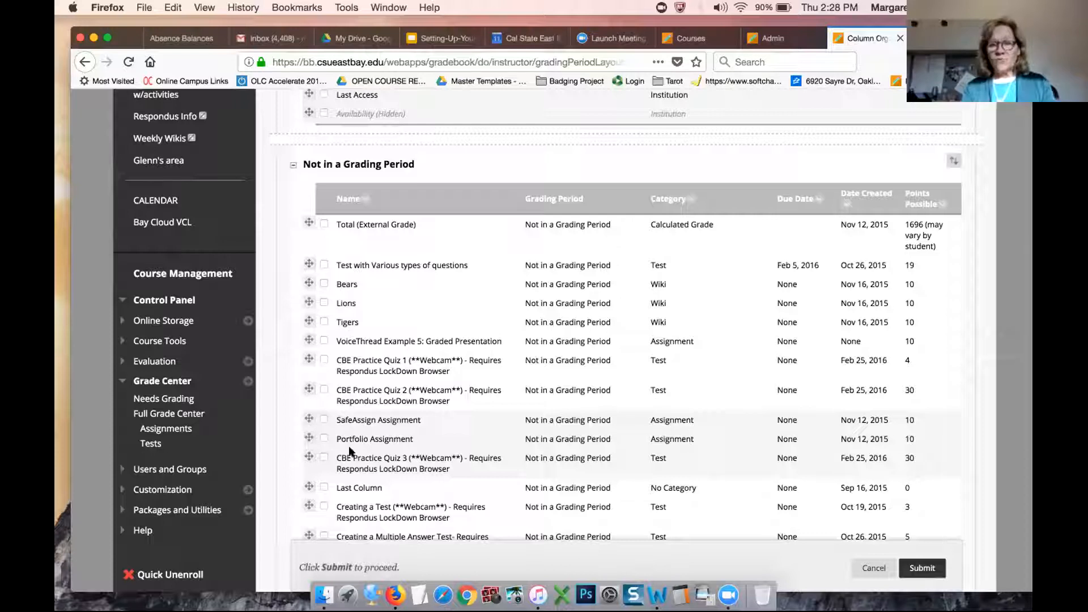
{"action": "scroll", "coordinate": [364, 467], "scroll_direction": "down", "scroll_amount": 3}
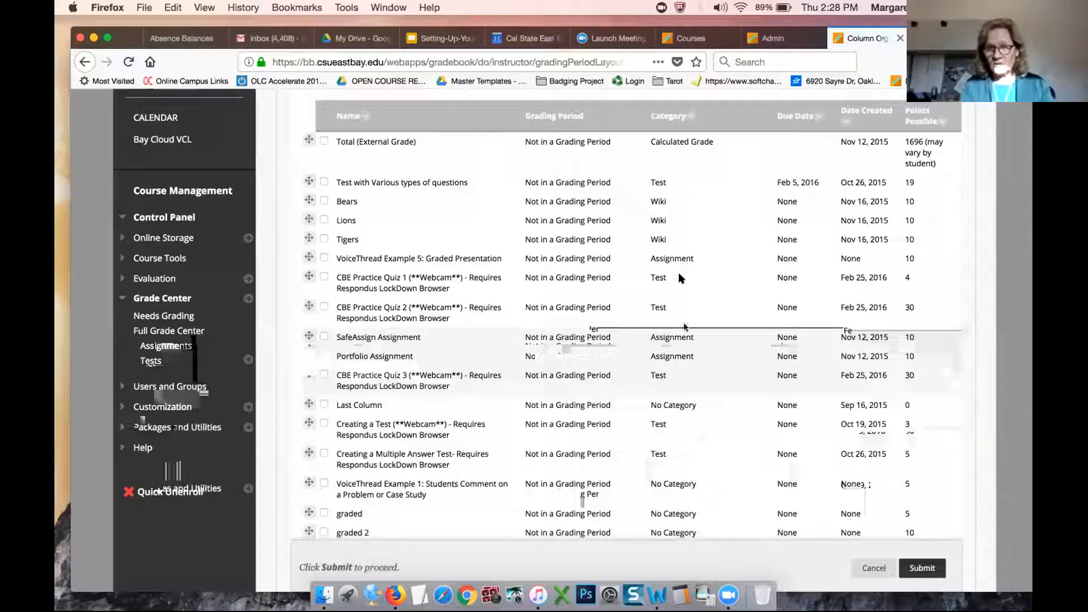
{"action": "scroll", "coordinate": [678, 271], "scroll_direction": "down", "scroll_amount": 2}
{"action": "scroll", "coordinate": [685, 341], "scroll_direction": "down", "scroll_amount": 9}
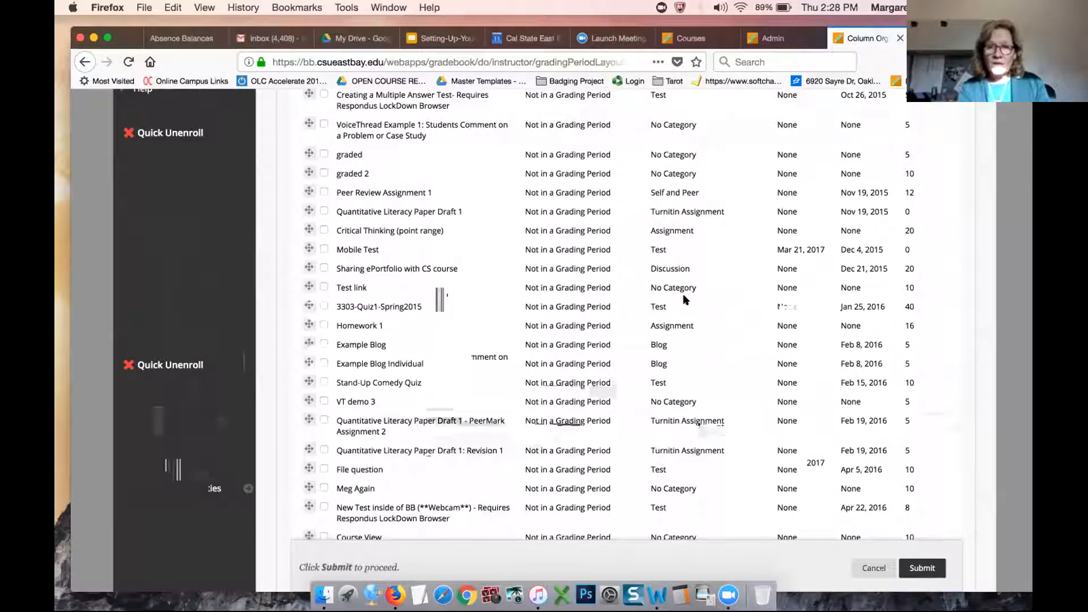
{"action": "scroll", "coordinate": [683, 295], "scroll_direction": "up", "scroll_amount": 6}
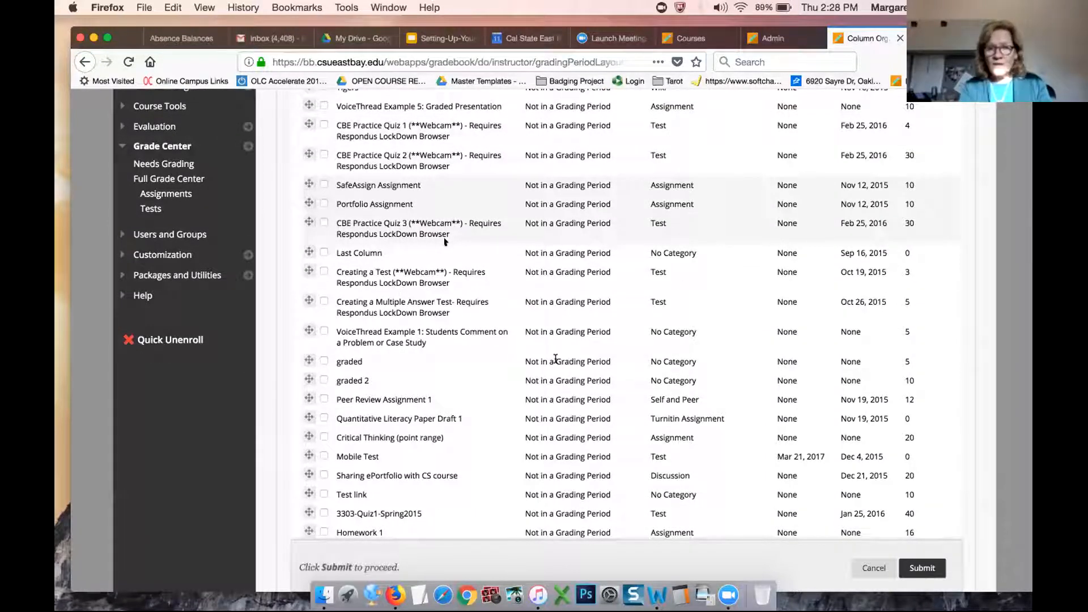
{"action": "scroll", "coordinate": [555, 358], "scroll_direction": "up", "scroll_amount": 1}
{"action": "scroll", "coordinate": [555, 358], "scroll_direction": "up", "scroll_amount": 1}
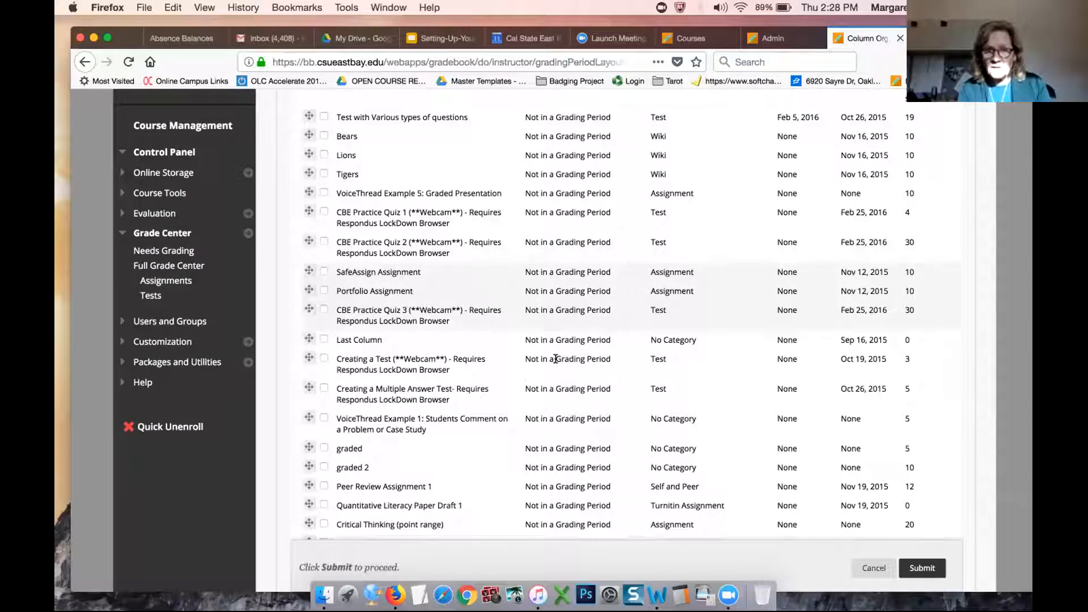
{"action": "scroll", "coordinate": [630, 400], "scroll_direction": "down", "scroll_amount": 8}
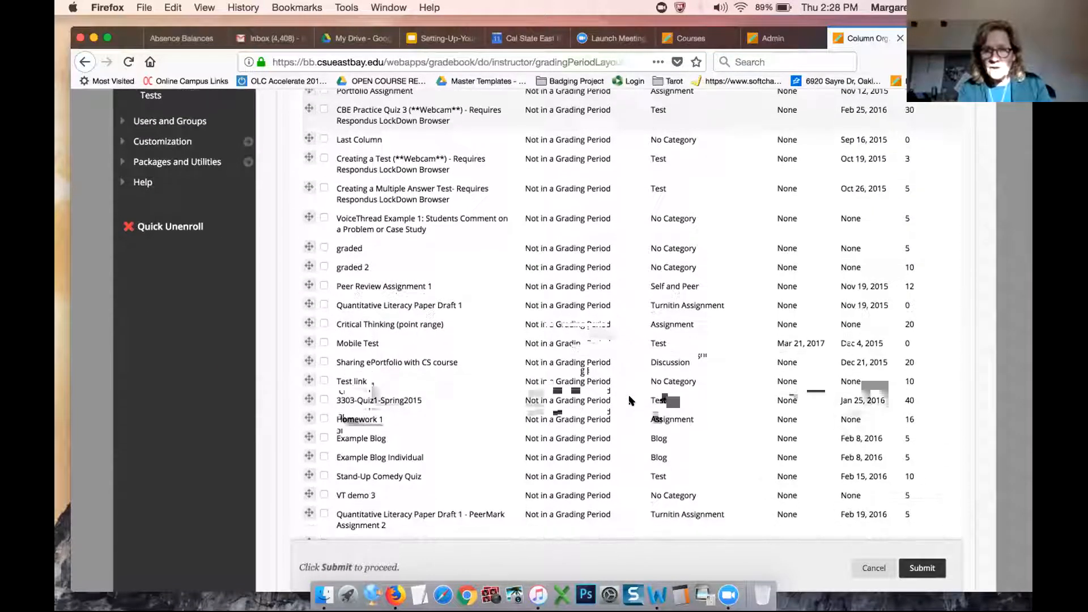
{"action": "scroll", "coordinate": [630, 400], "scroll_direction": "down", "scroll_amount": 5}
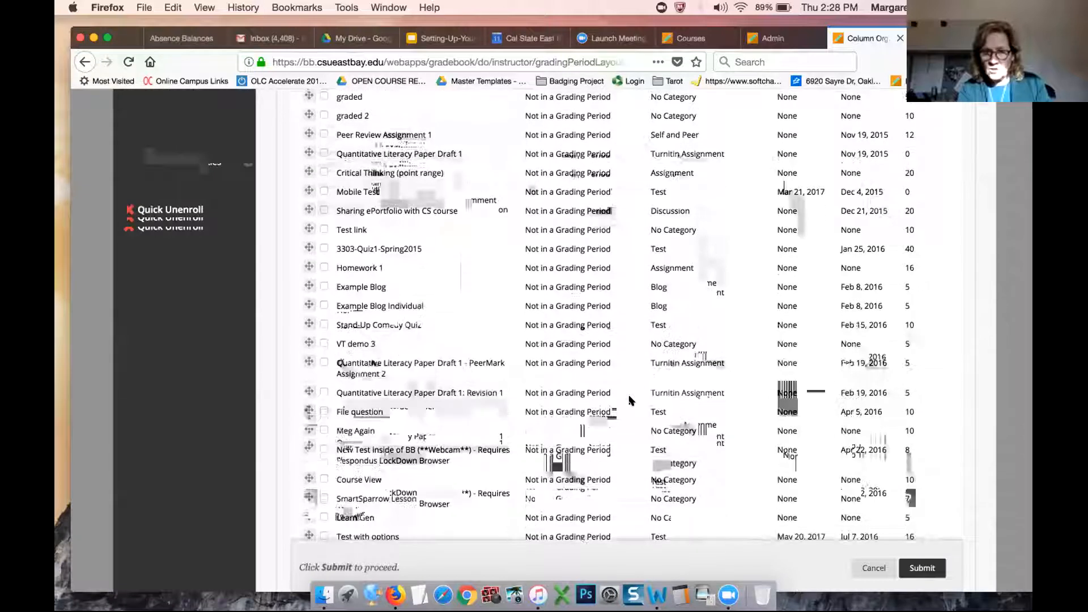
Step: Examine the remaining rows of the Not in a Grading Period table, including the Project columns and the bulk options below Extra Credit
{"action": "scroll", "coordinate": [631, 400], "scroll_direction": "down", "scroll_amount": 10}
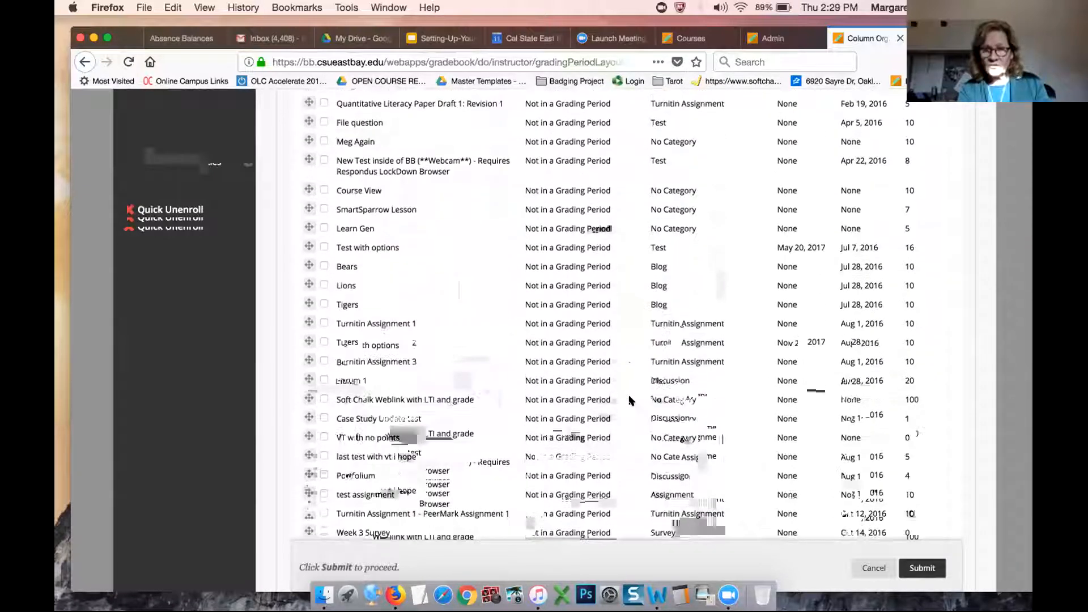
{"action": "scroll", "coordinate": [631, 400], "scroll_direction": "down", "scroll_amount": 2}
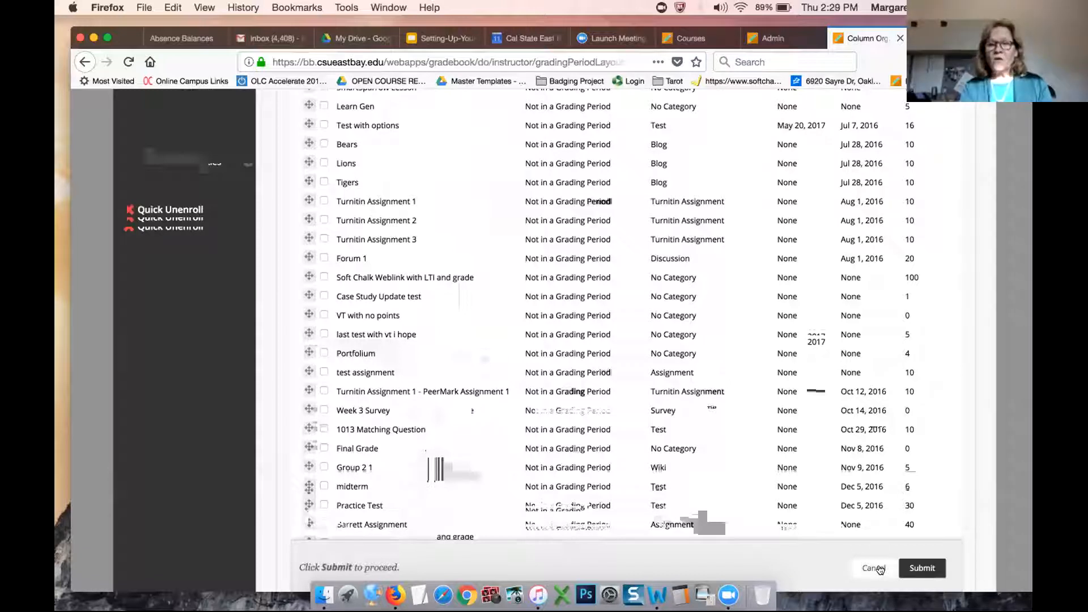
{"action": "scroll", "coordinate": [703, 430], "scroll_direction": "down", "scroll_amount": 8}
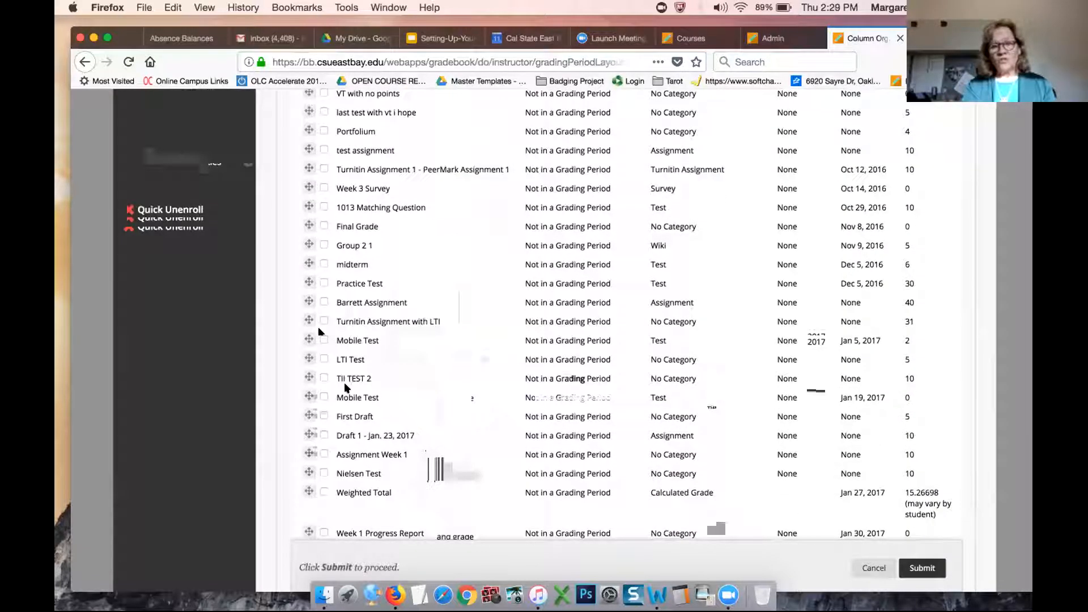
{"action": "scroll", "coordinate": [770, 440], "scroll_direction": "down", "scroll_amount": 5}
{"action": "scroll", "coordinate": [769, 435], "scroll_direction": "down", "scroll_amount": 15}
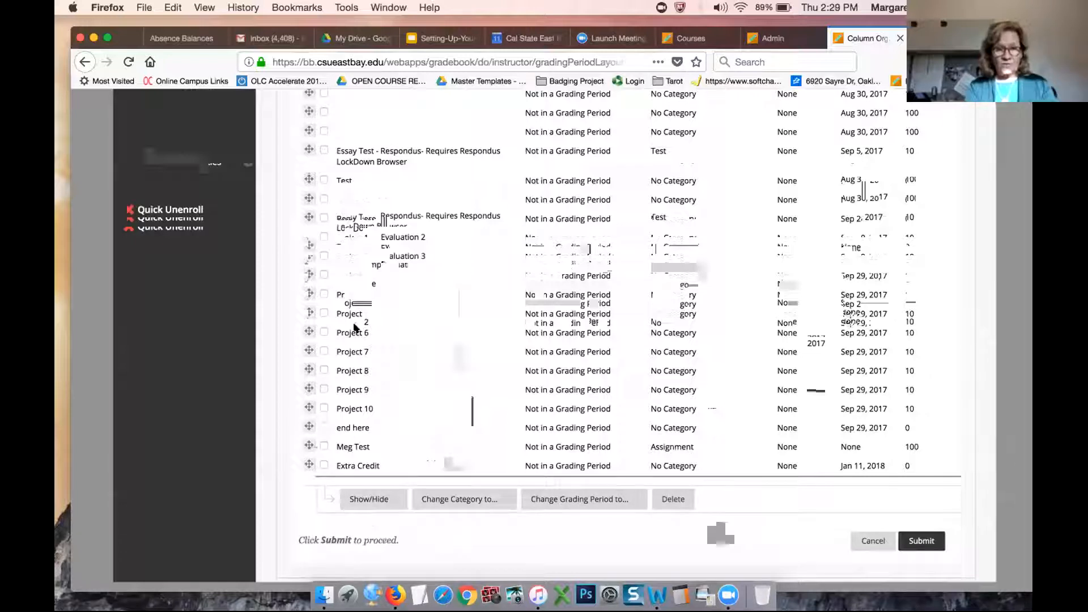
{"action": "scroll", "coordinate": [608, 225], "scroll_direction": "up", "scroll_amount": 3}
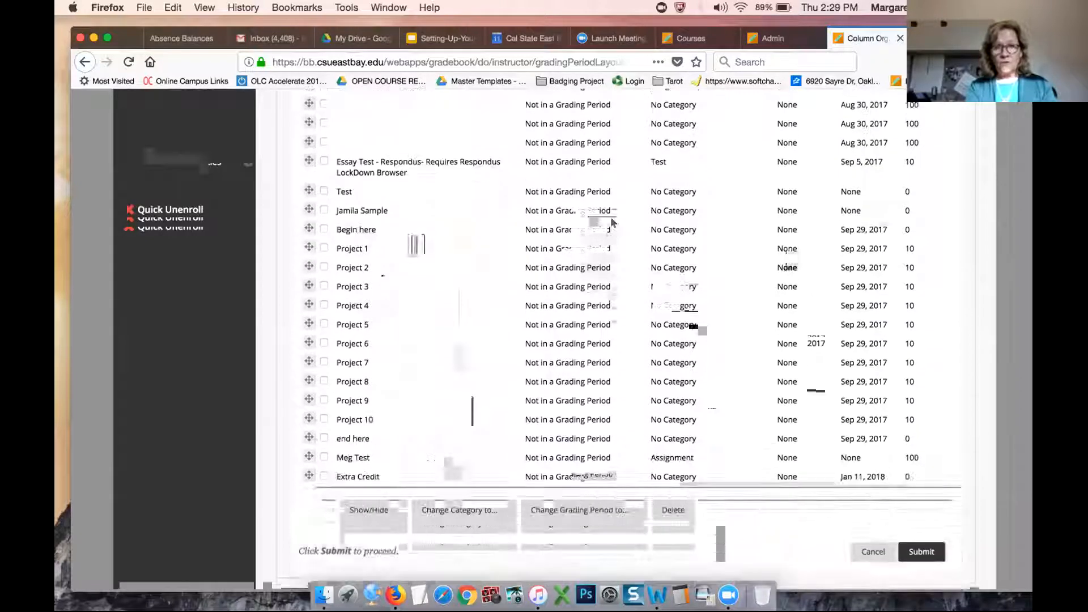
{"action": "scroll", "coordinate": [610, 223], "scroll_direction": "up", "scroll_amount": 5}
{"action": "scroll", "coordinate": [611, 222], "scroll_direction": "up", "scroll_amount": 2}
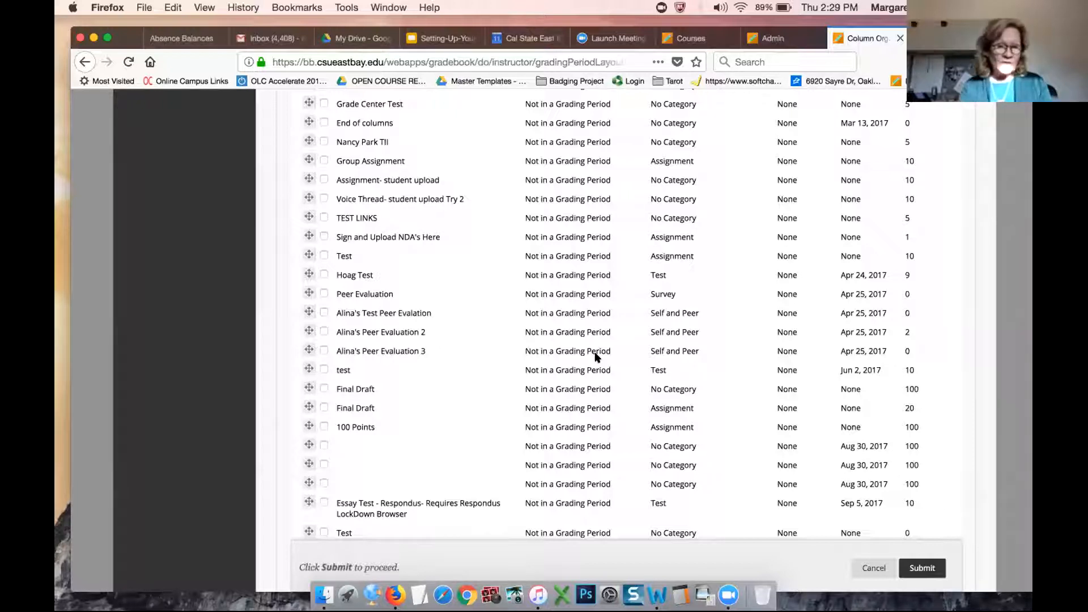
{"action": "scroll", "coordinate": [484, 394], "scroll_direction": "down", "scroll_amount": 5}
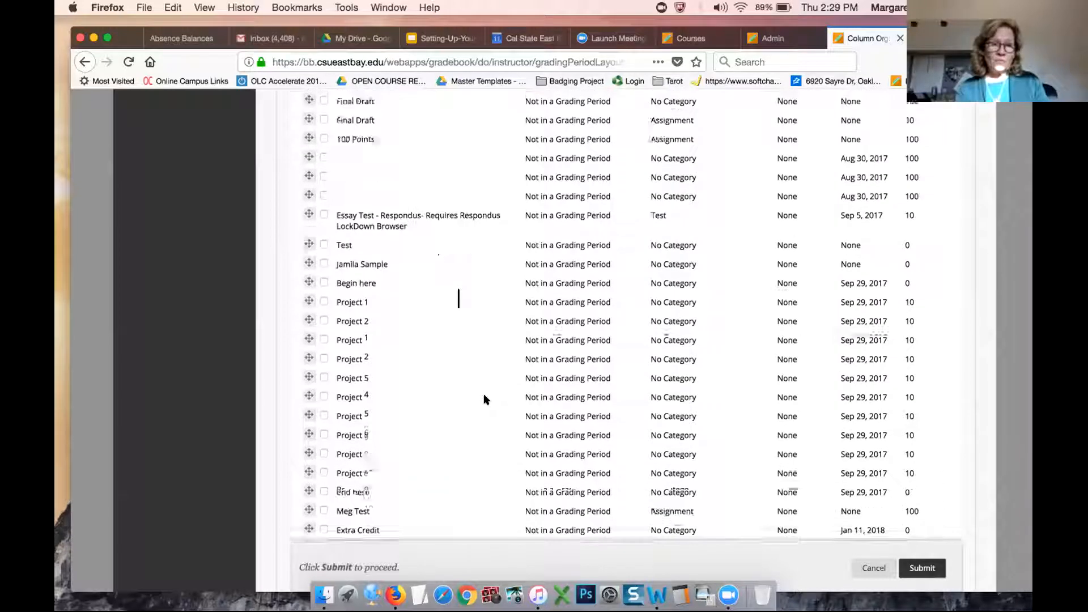
{"action": "scroll", "coordinate": [484, 399], "scroll_direction": "down", "scroll_amount": 2}
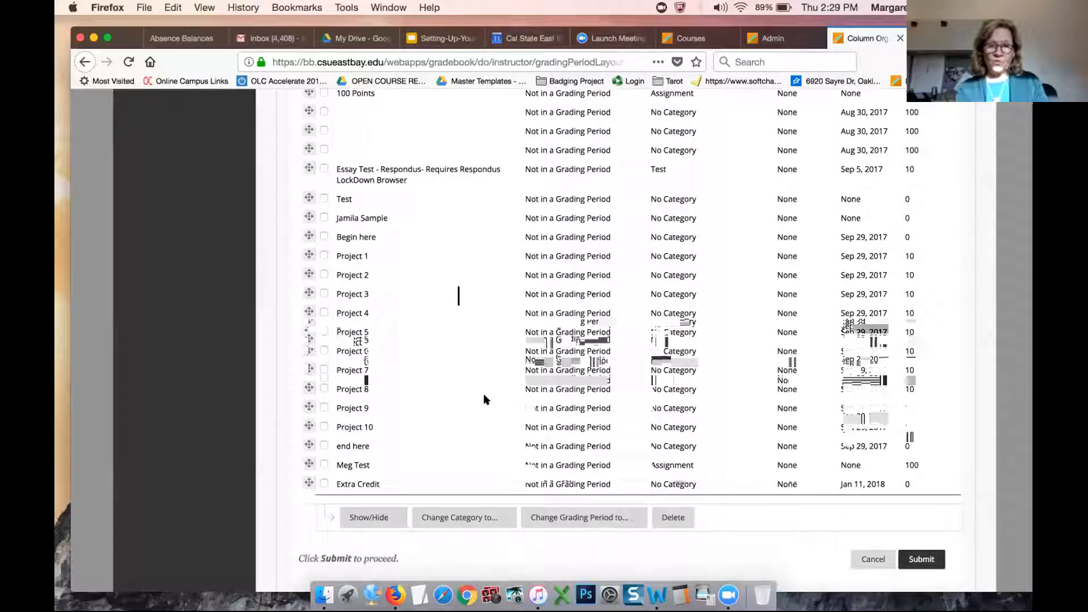
{"action": "scroll", "coordinate": [484, 399], "scroll_direction": "down", "scroll_amount": 1}
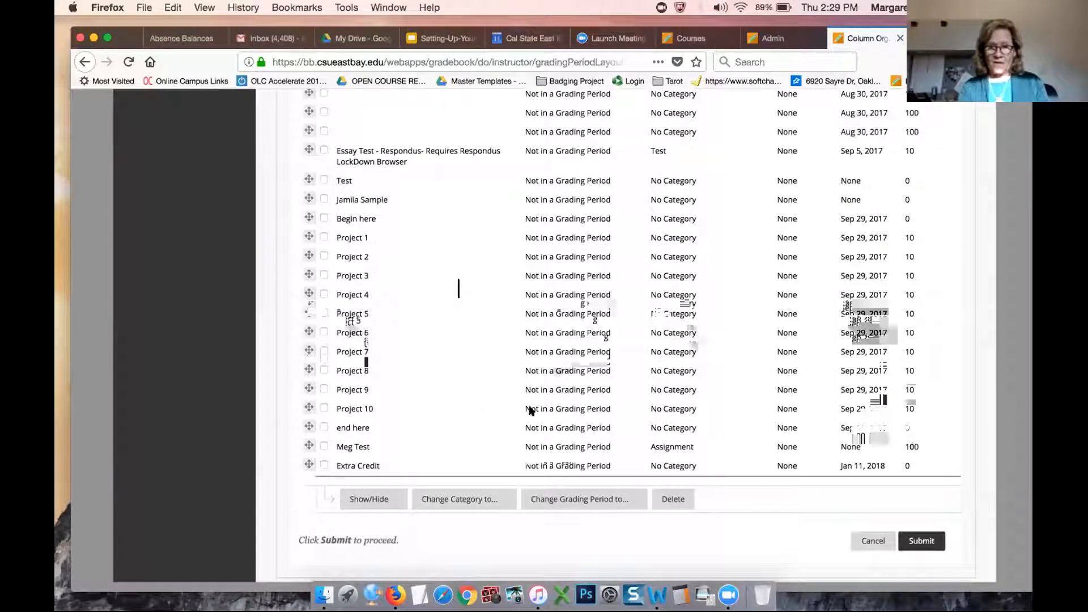
Step: Cancel out of Column Organization without submitting and shrink the Full Grade Center page to 90% zoom
{"action": "left_click", "coordinate": [869, 542]}
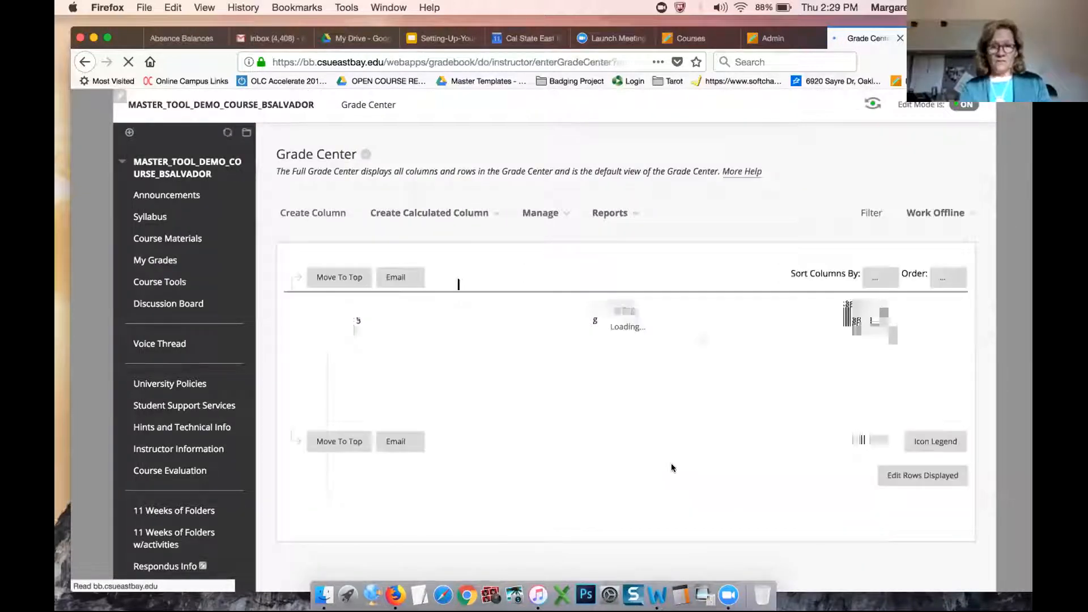
{"action": "scroll", "coordinate": [671, 464], "scroll_direction": "down", "scroll_amount": 10}
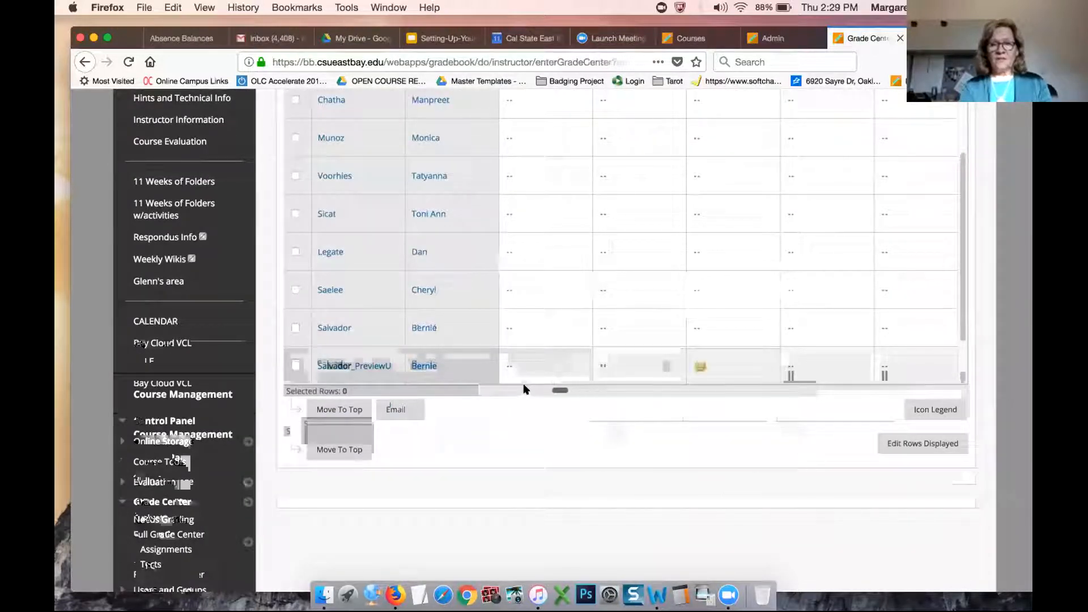
{"action": "scroll", "coordinate": [599, 280], "scroll_direction": "up", "scroll_amount": 5}
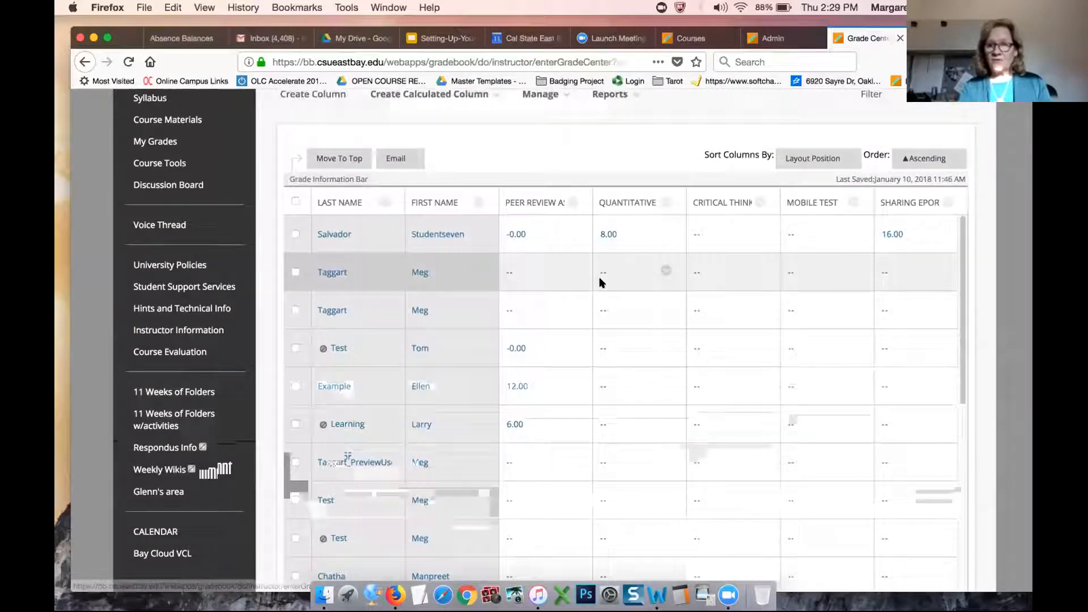
{"action": "mouse_move", "coordinate": [813, 204]}
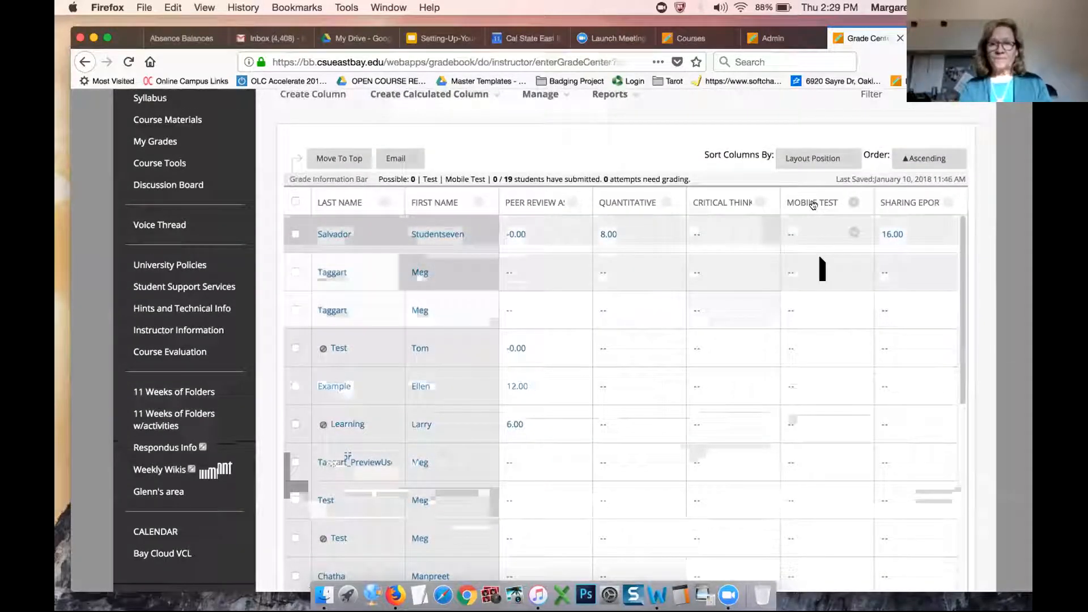
{"action": "mouse_move", "coordinate": [533, 206]}
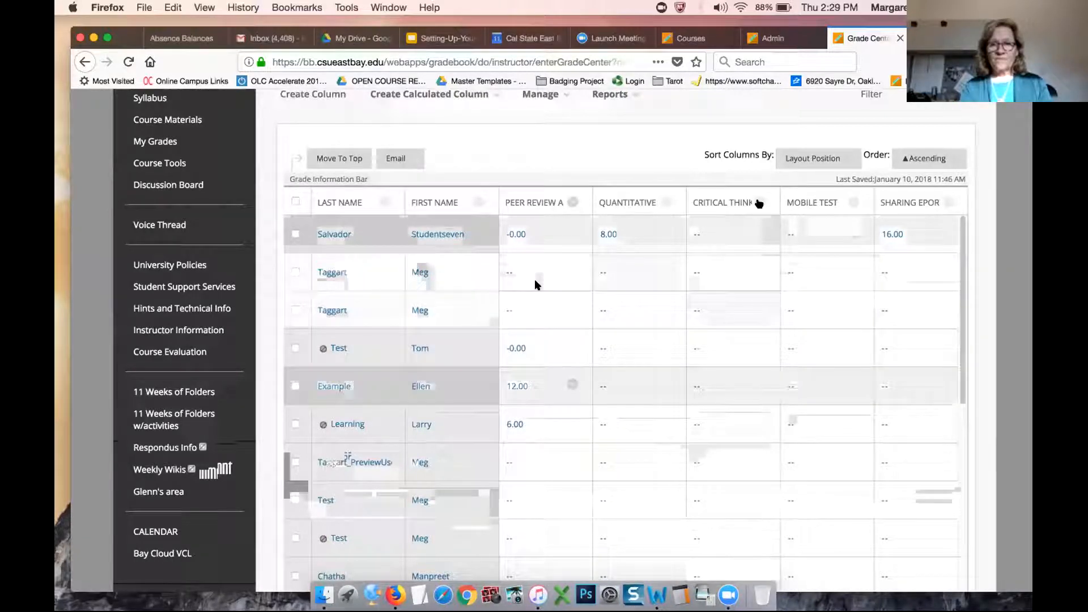
{"action": "scroll", "coordinate": [535, 279], "scroll_direction": "down", "scroll_amount": 10}
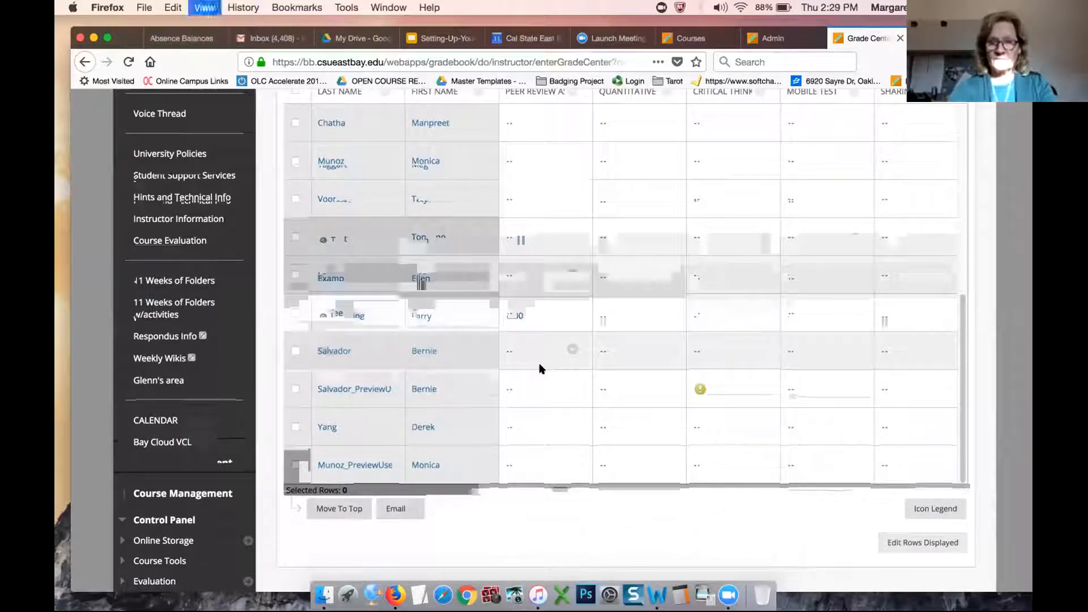
{"action": "key", "text": "super+minus"}
{"action": "scroll", "coordinate": [836, 234], "scroll_direction": "up", "scroll_amount": 8}
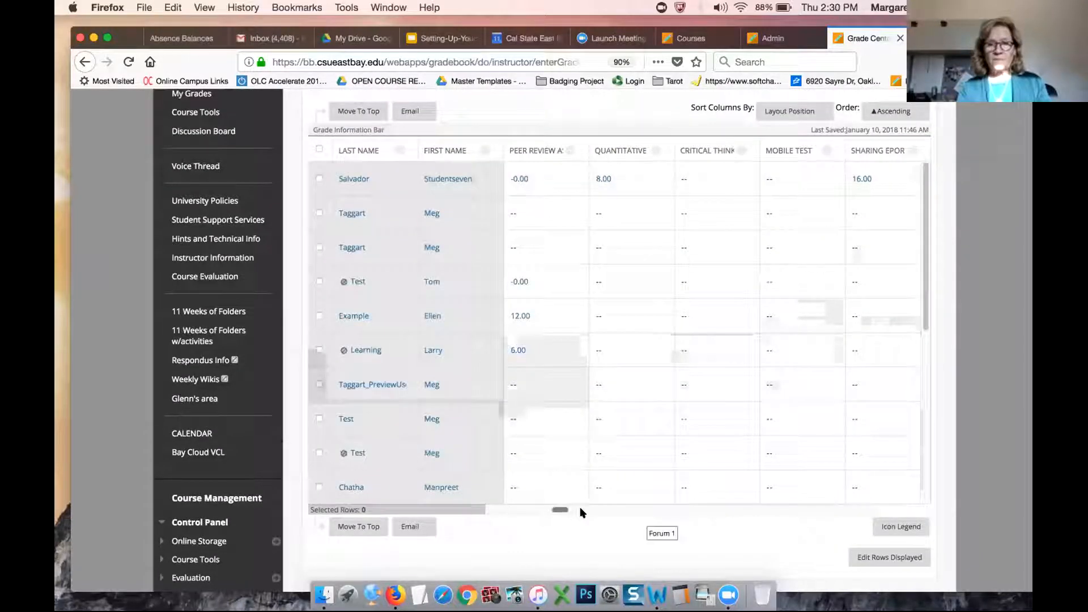
Step: Sort the student rows by the New Test inside of BB (**Webcam**) column so that scored rows come first
{"action": "left_click", "coordinate": [583, 510]}
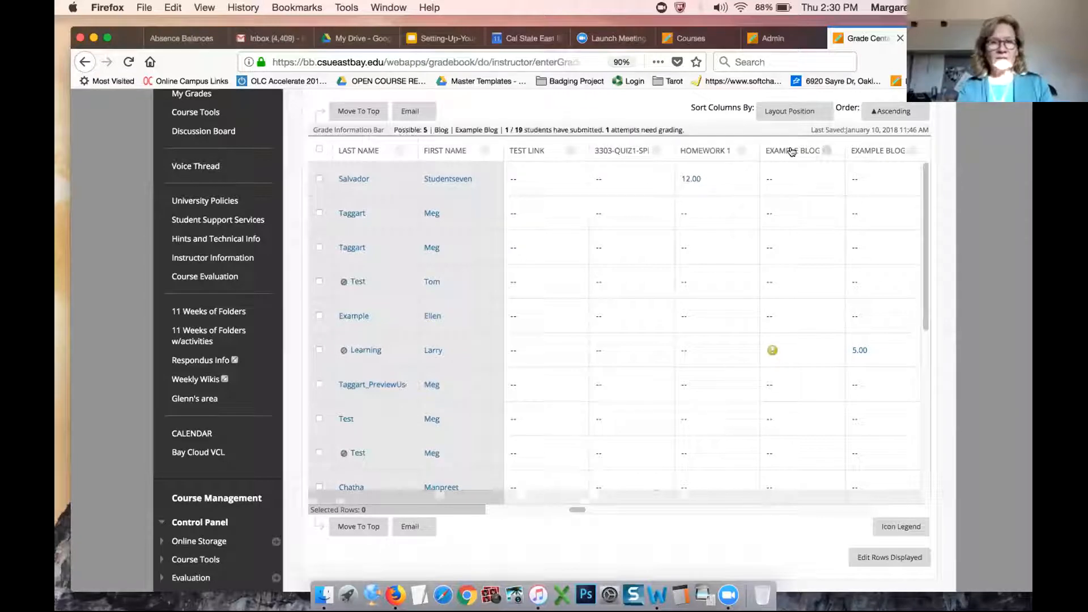
{"action": "left_click", "coordinate": [671, 508]}
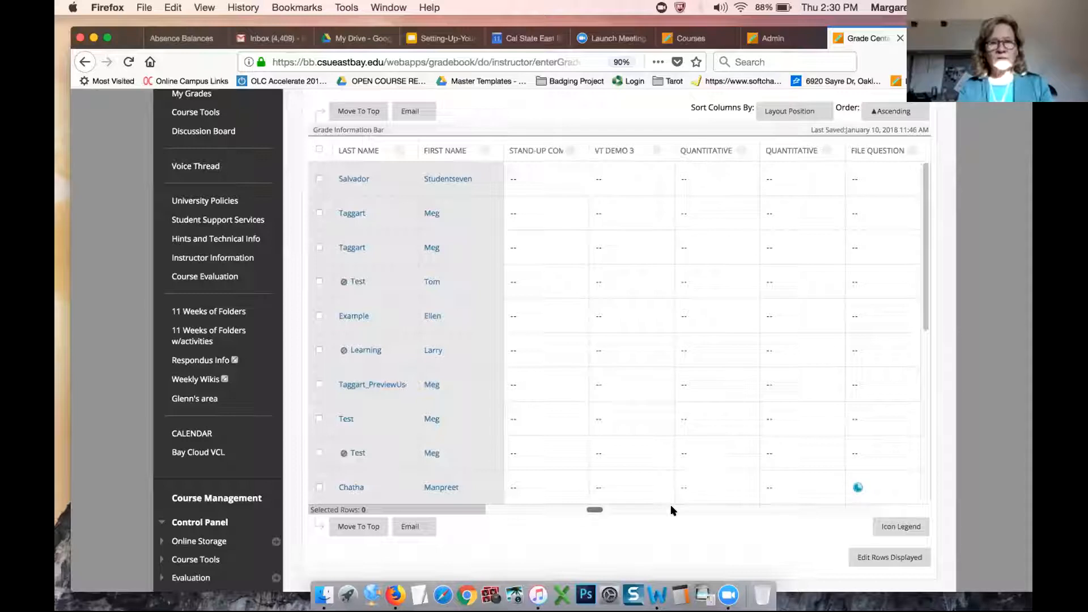
{"action": "left_click", "coordinate": [671, 509]}
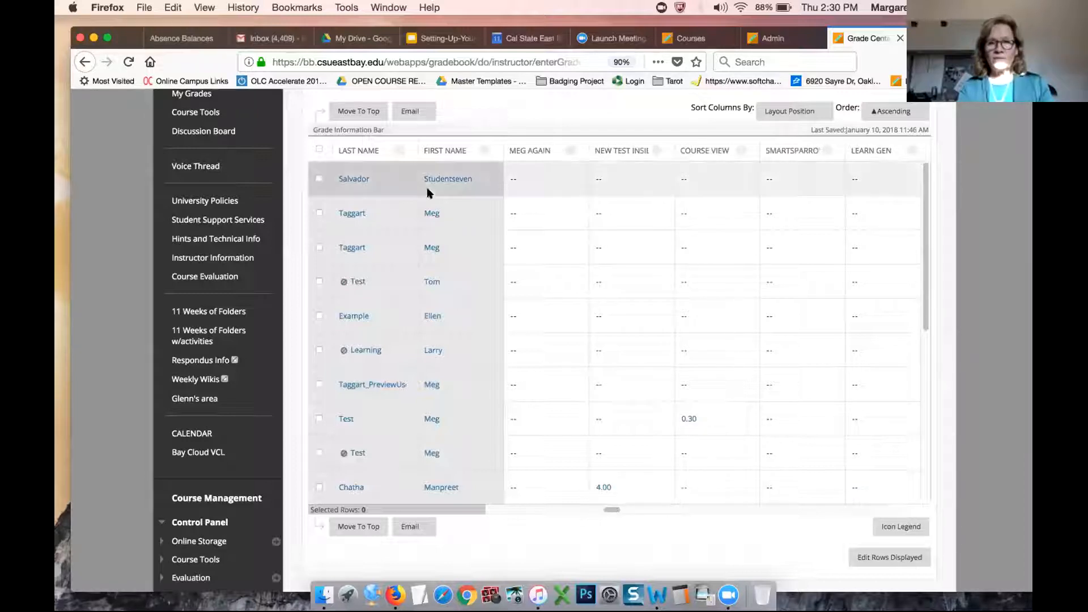
{"action": "mouse_move", "coordinate": [523, 151]}
{"action": "mouse_move", "coordinate": [603, 149]}
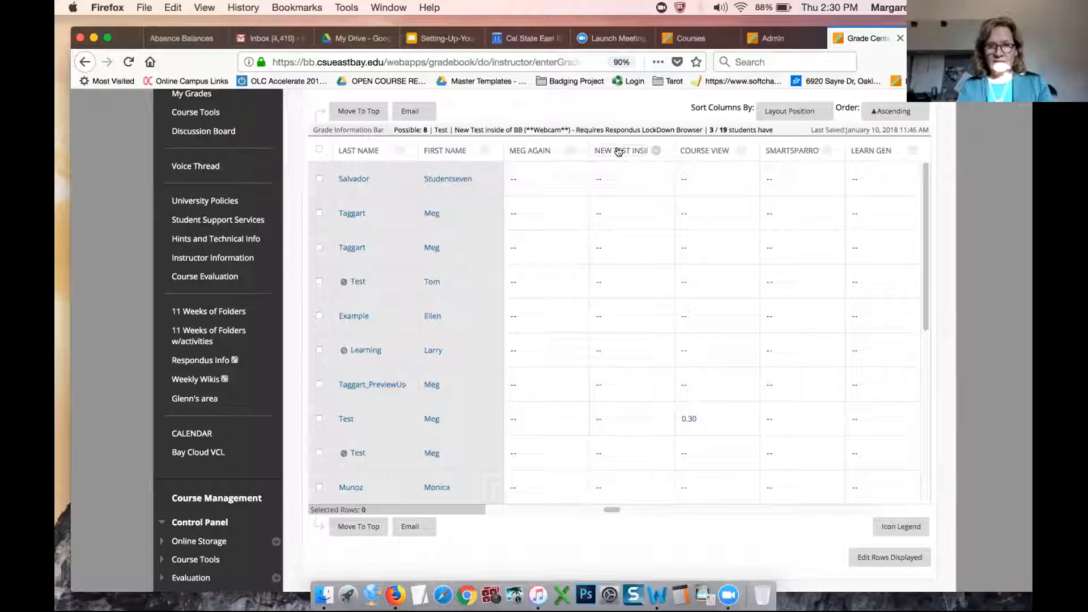
{"action": "left_click", "coordinate": [618, 151]}
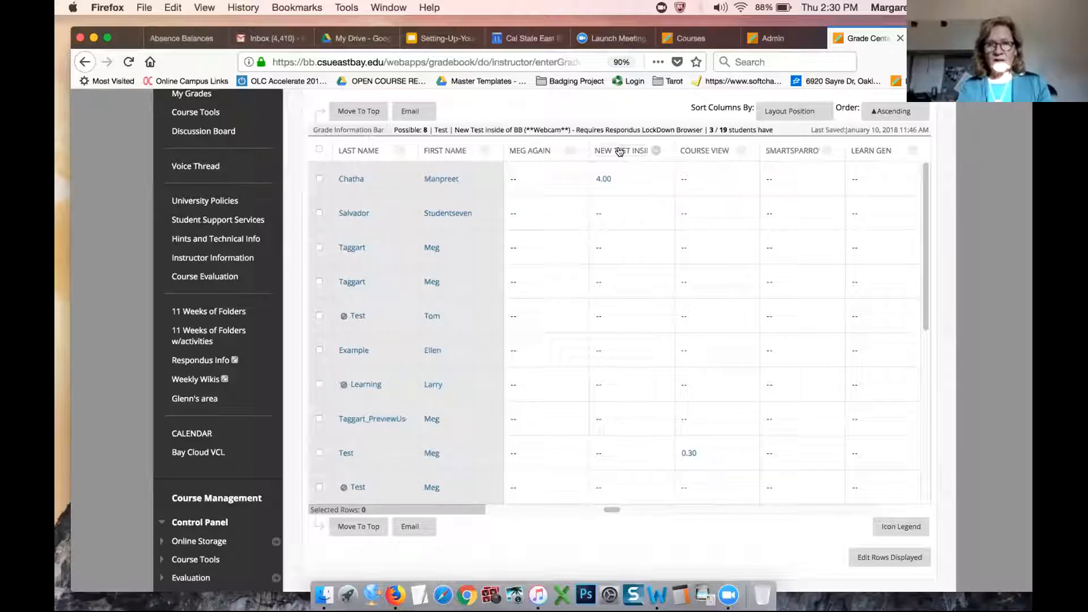
Step: Examine the New Test inside of BB column's editing settings, including its display and category choices, and leave without submitting
{"action": "left_click", "coordinate": [656, 151]}
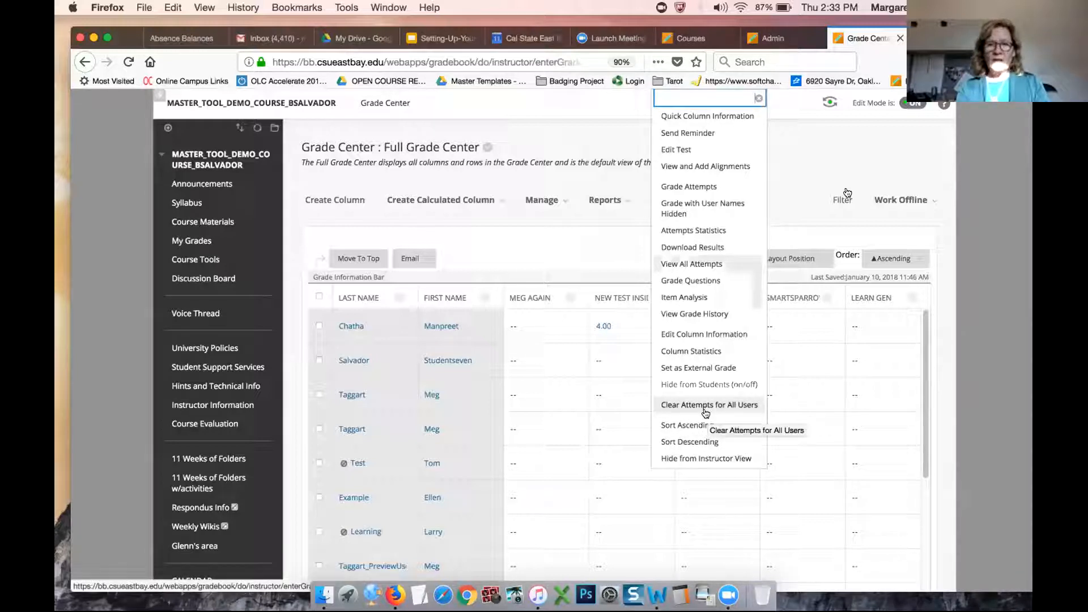
{"action": "left_click", "coordinate": [700, 335]}
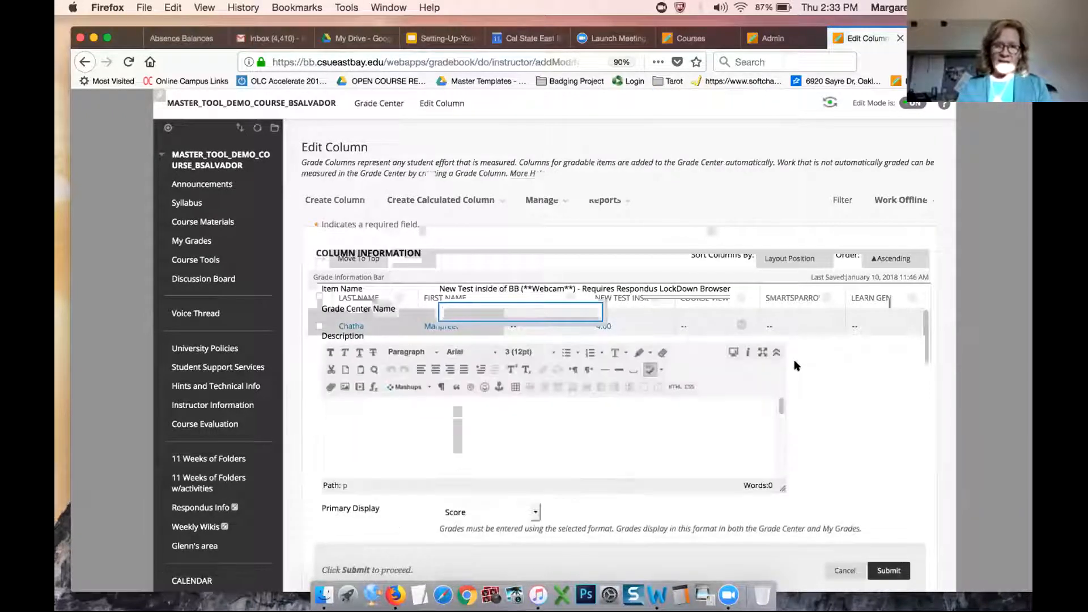
{"action": "scroll", "coordinate": [835, 390], "scroll_direction": "down", "scroll_amount": 5}
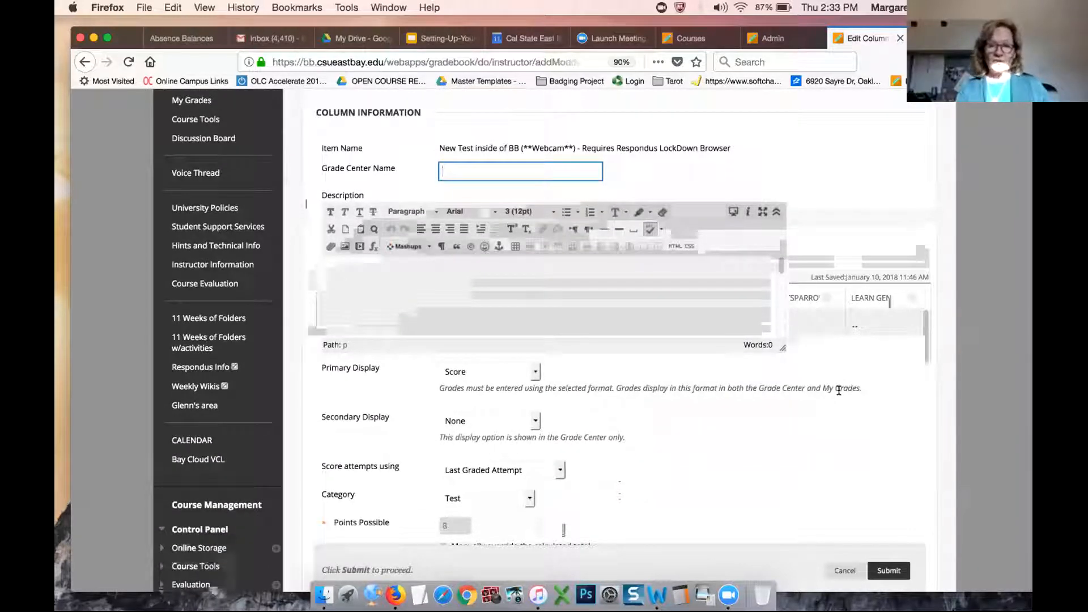
{"action": "scroll", "coordinate": [839, 389], "scroll_direction": "down", "scroll_amount": 8}
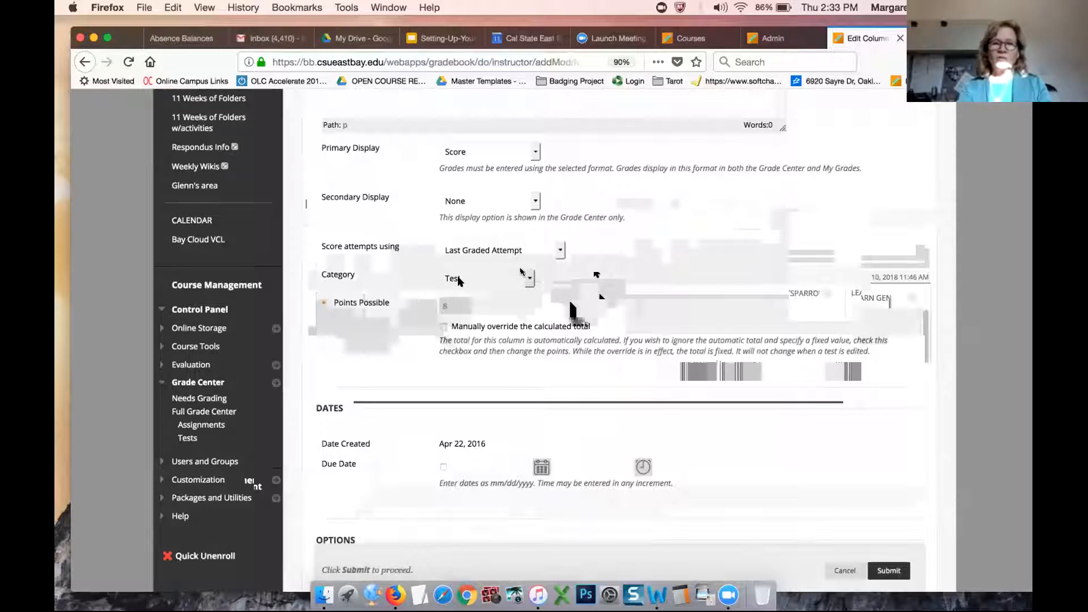
{"action": "left_click", "coordinate": [527, 279]}
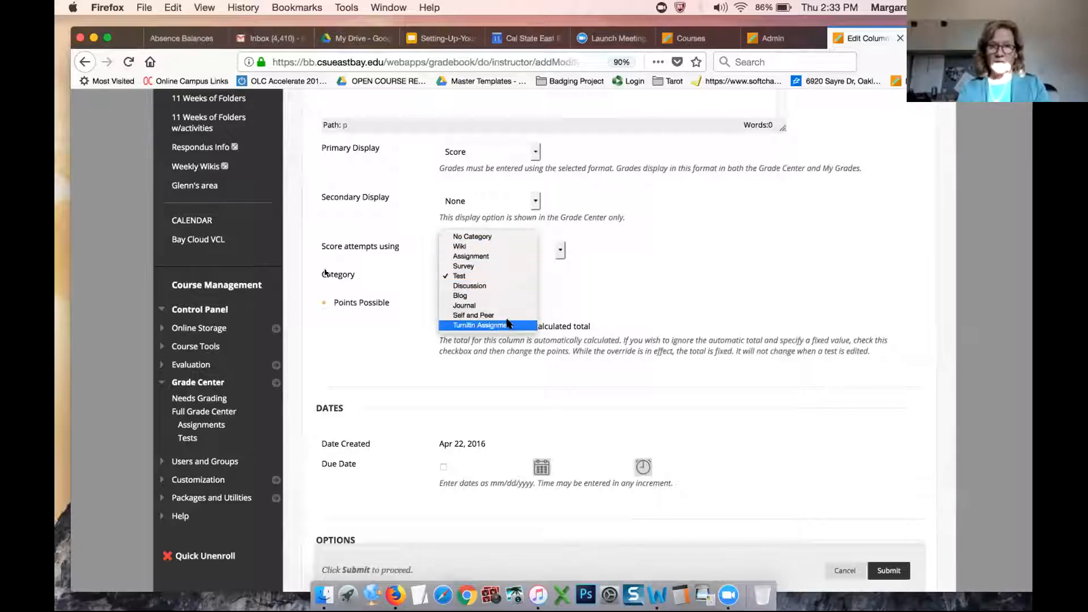
{"action": "left_click", "coordinate": [684, 274]}
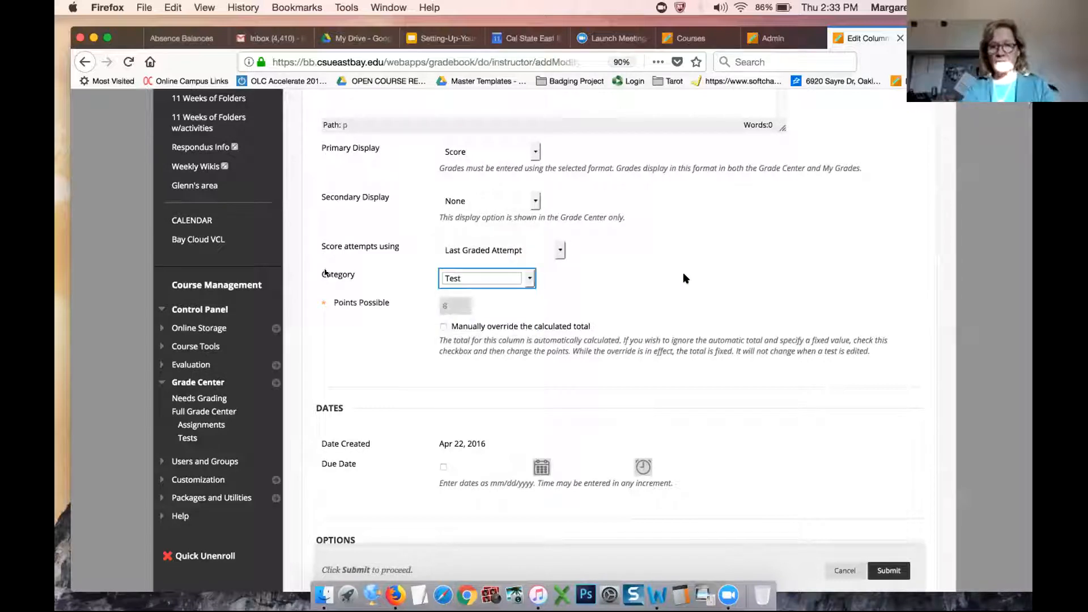
{"action": "left_click", "coordinate": [839, 572]}
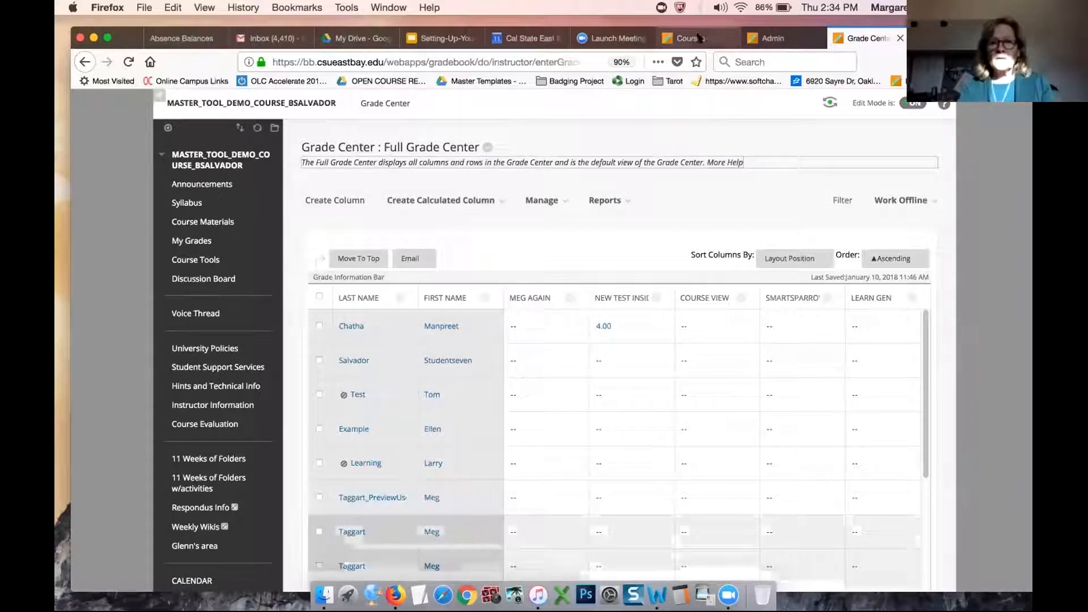
Step: Switch to the Setting-Up-Your-Grade-Center presentation in Google Slides and show the Grading Schema Elements slide
{"action": "left_click", "coordinate": [409, 40]}
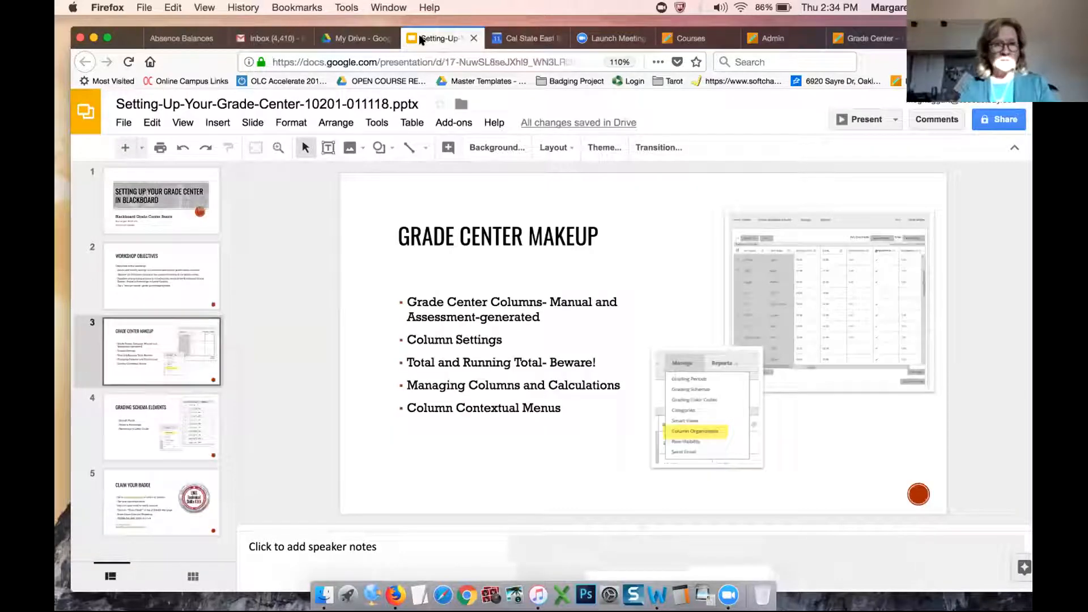
{"action": "left_click", "coordinate": [193, 417]}
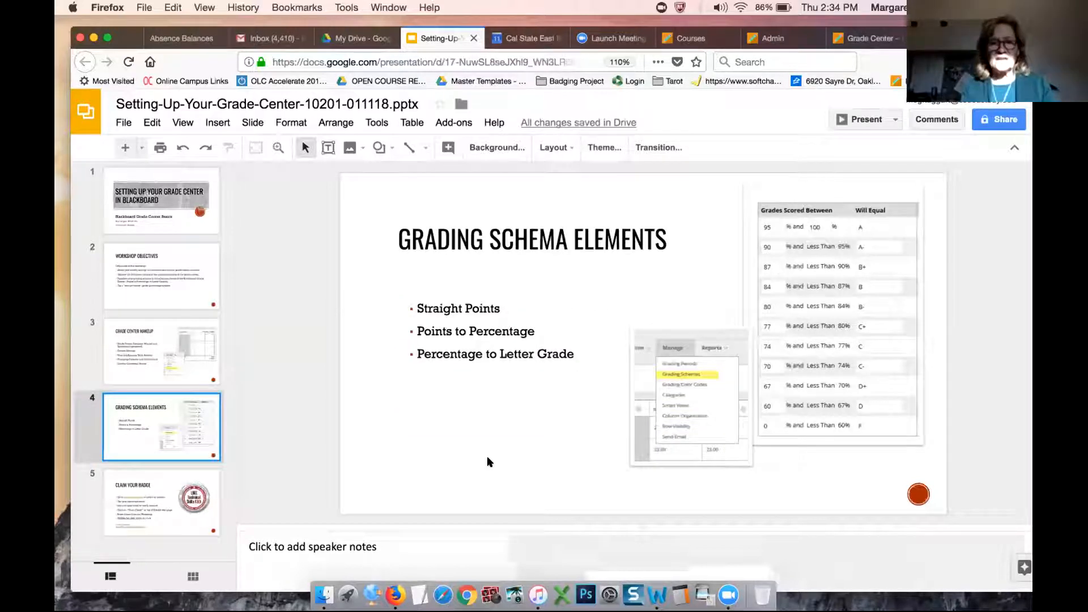
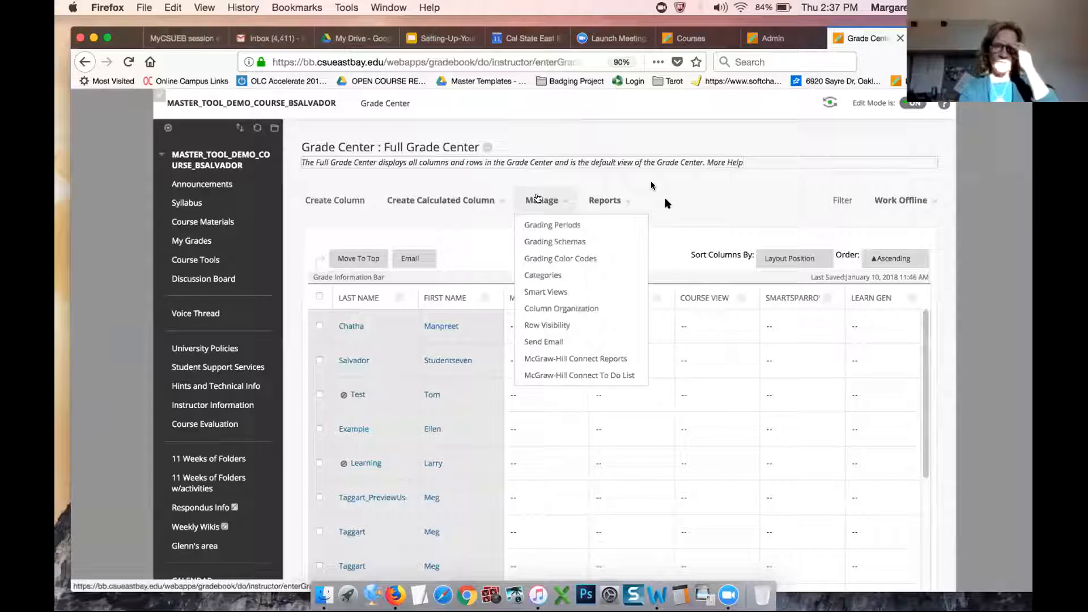
Step: Review the Full Grade Center's management options and reverse the sort order of the New Test inside of BB column
{"action": "left_click", "coordinate": [556, 195]}
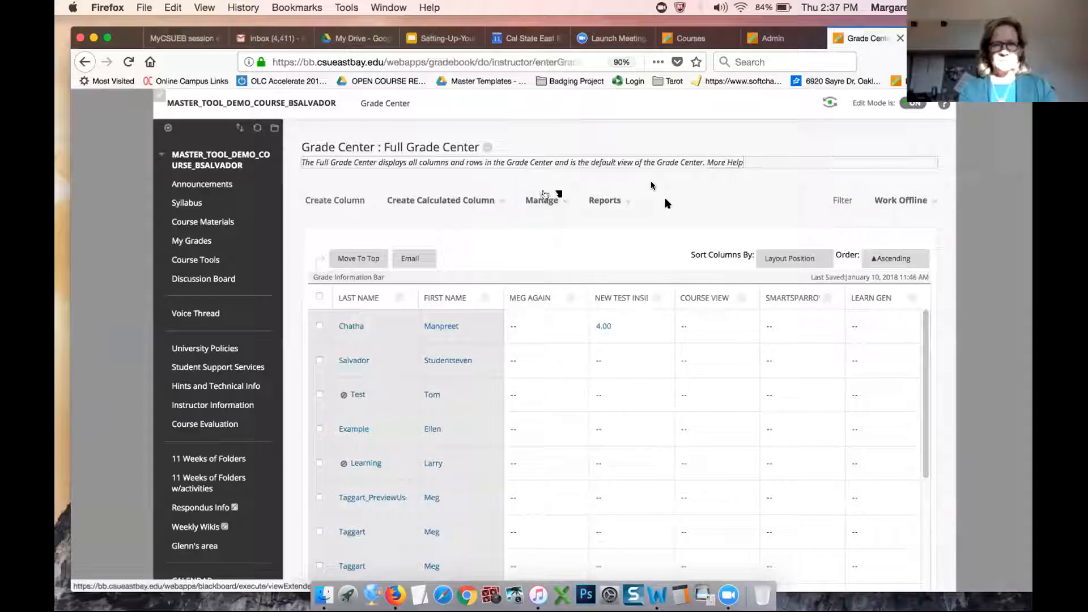
{"action": "left_click", "coordinate": [544, 200]}
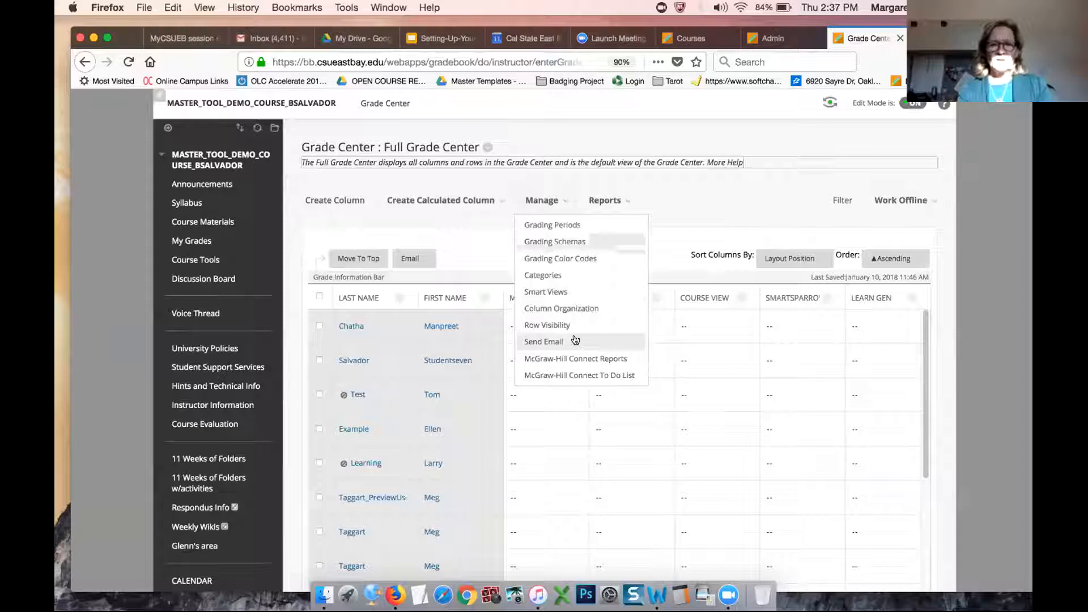
{"action": "left_click", "coordinate": [317, 296]}
{"action": "left_click", "coordinate": [316, 295]}
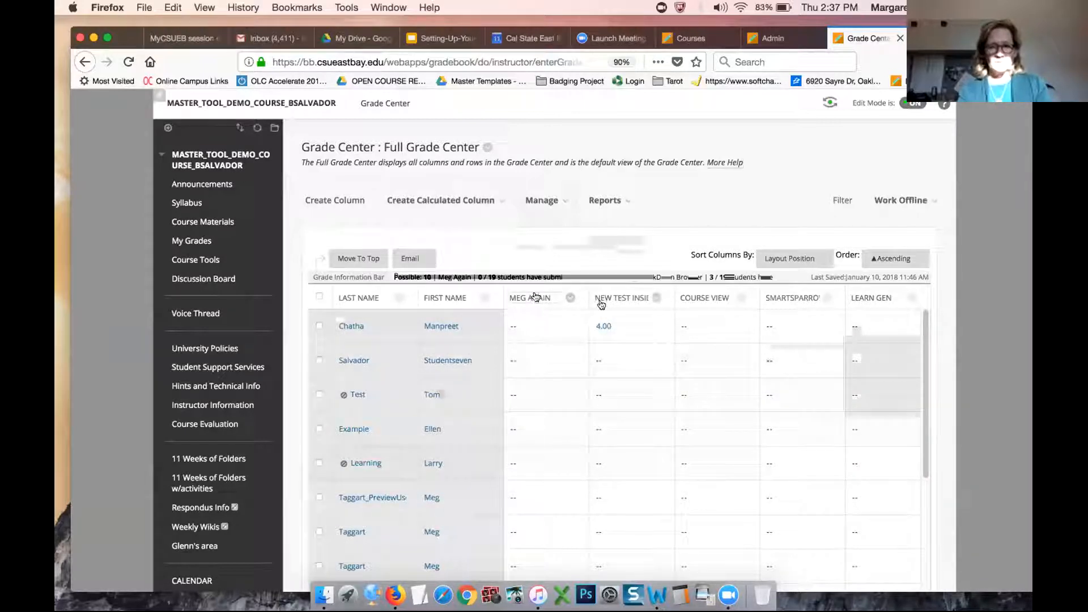
{"action": "left_click", "coordinate": [618, 298]}
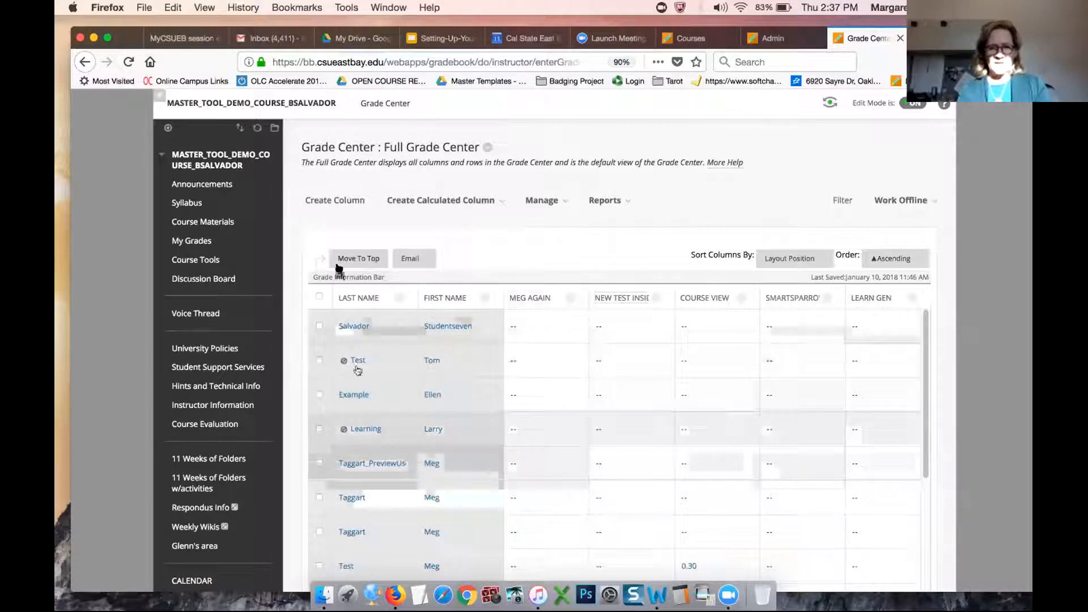
Step: Select the first three student rows in the Full Grade Center and check the email options for them
{"action": "left_click", "coordinate": [319, 359]}
{"action": "left_click", "coordinate": [318, 394]}
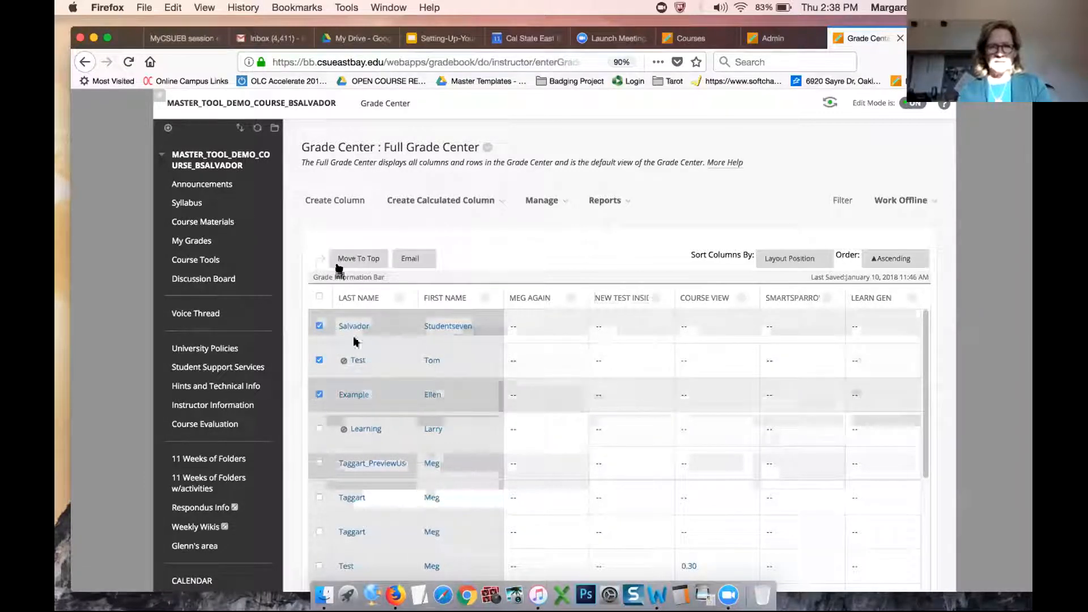
{"action": "left_click", "coordinate": [409, 258]}
{"action": "left_click", "coordinate": [415, 283]}
{"action": "left_click", "coordinate": [410, 259]}
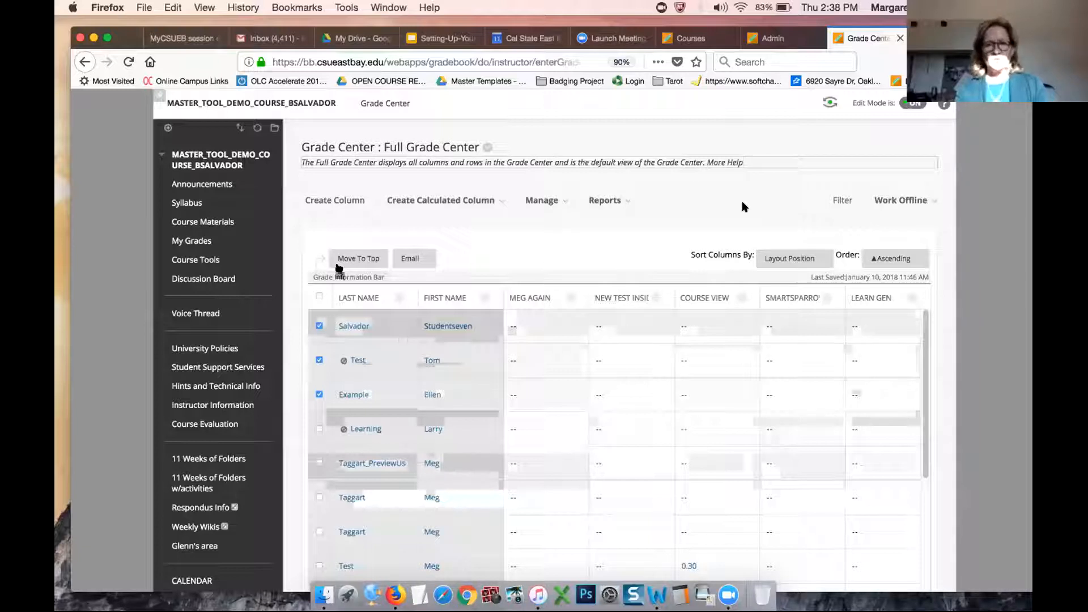
Step: Go to the course's Grading Schemas page and open the Default Letter schema for editing
{"action": "mouse_move", "coordinate": [538, 202]}
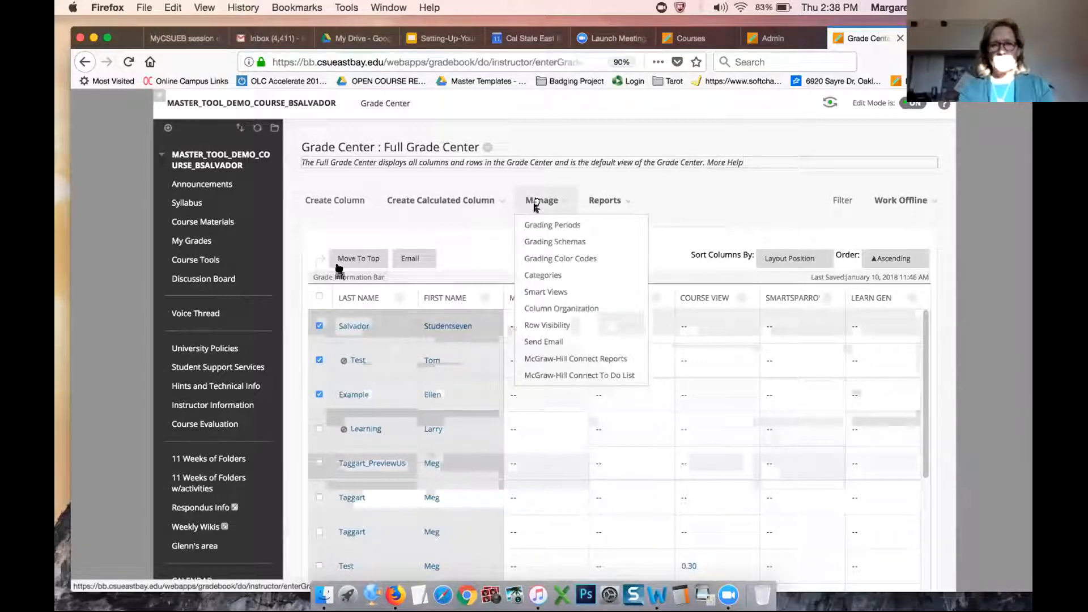
{"action": "left_click", "coordinate": [532, 241]}
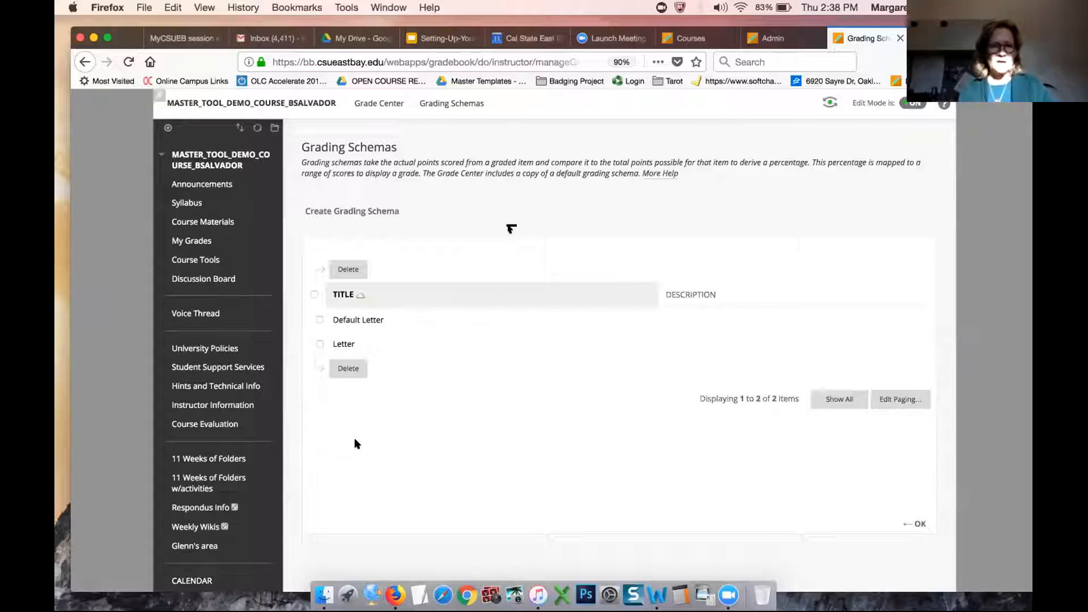
{"action": "mouse_move", "coordinate": [364, 323]}
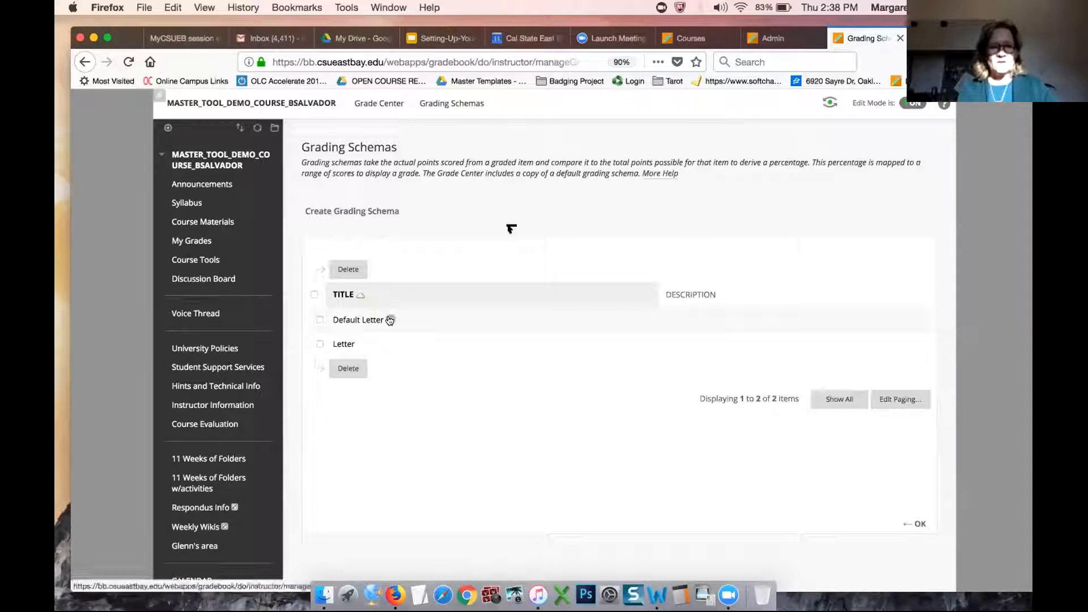
{"action": "left_click", "coordinate": [390, 320]}
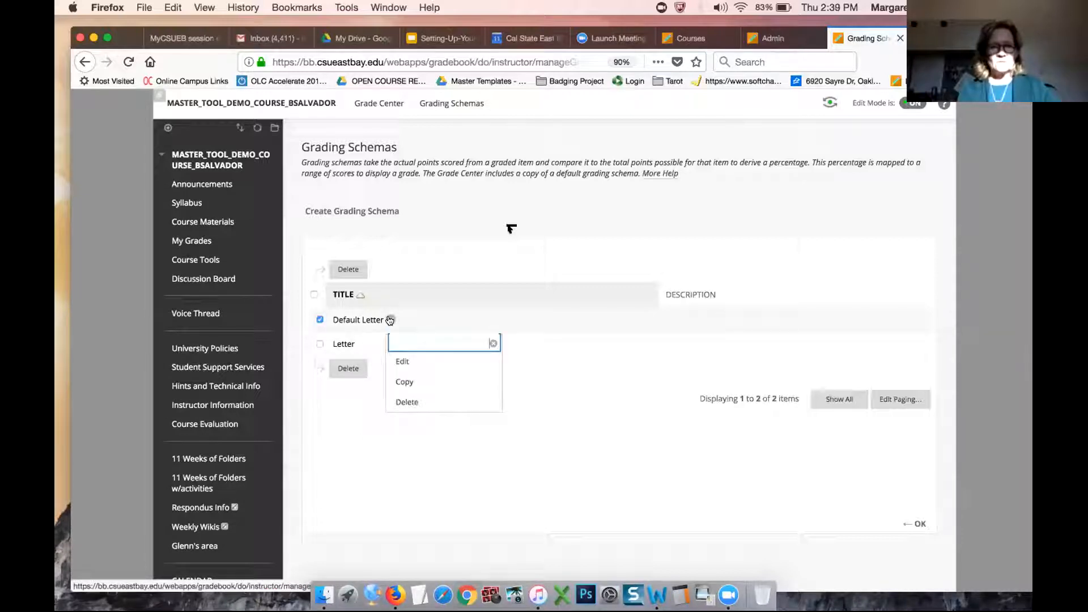
{"action": "left_click", "coordinate": [405, 363]}
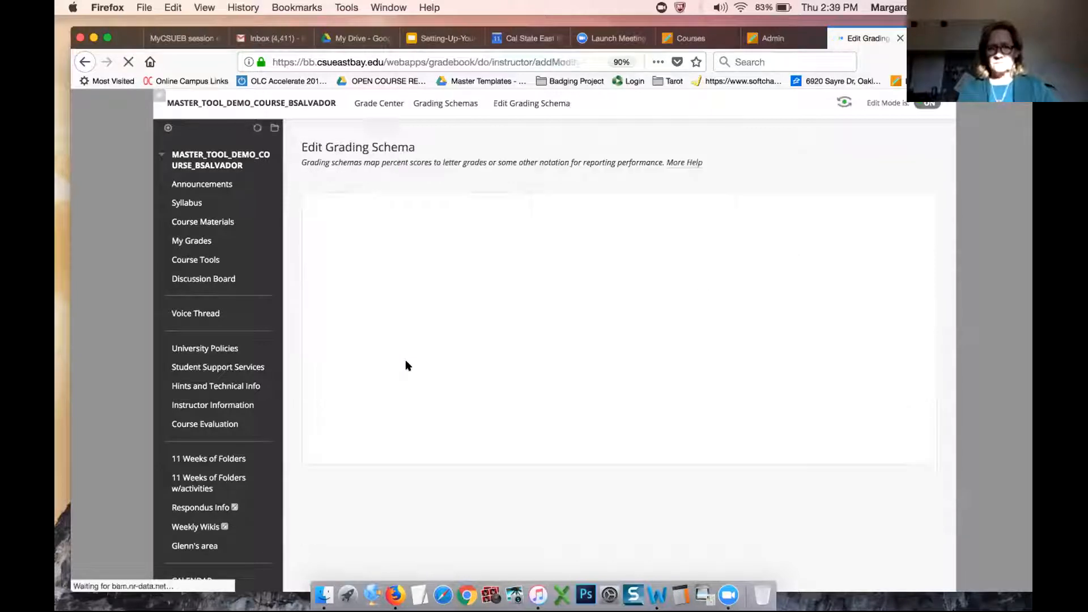
Step: Examine the Default Letter schema's mapping of percentage ranges to letter grades and leave without submitting
{"action": "scroll", "coordinate": [770, 297], "scroll_direction": "down", "scroll_amount": 5}
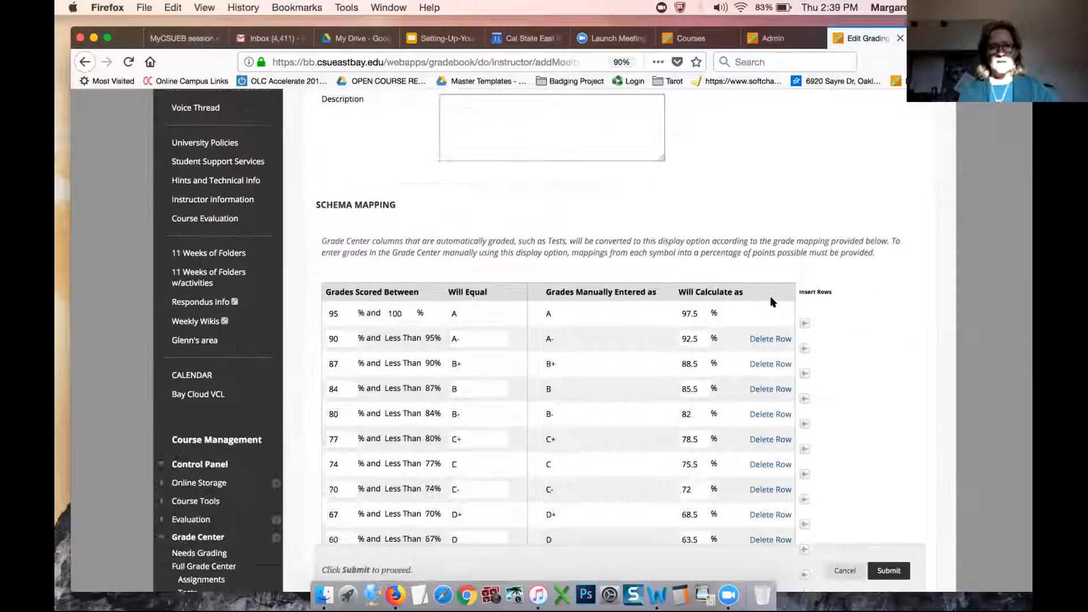
{"action": "scroll", "coordinate": [770, 298], "scroll_direction": "down", "scroll_amount": 1}
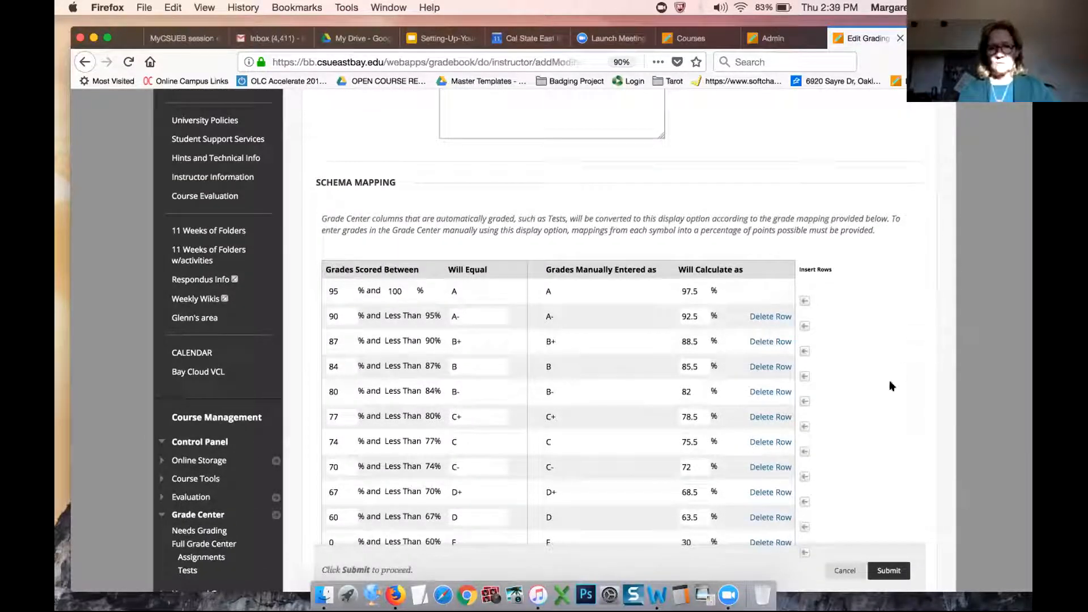
{"action": "scroll", "coordinate": [891, 385], "scroll_direction": "down", "scroll_amount": 4}
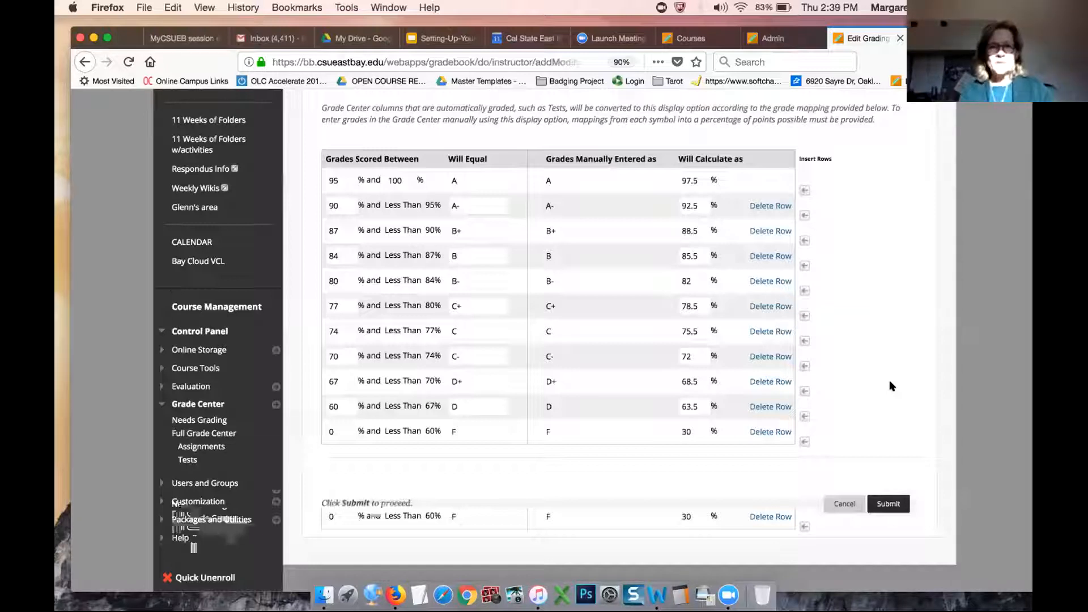
{"action": "left_click", "coordinate": [466, 206]}
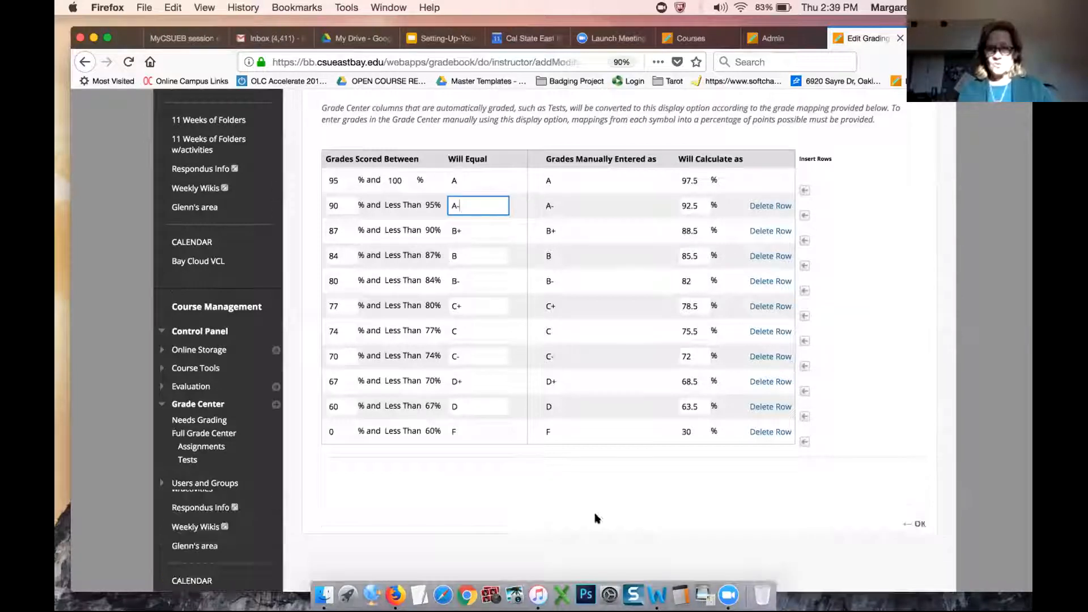
{"action": "scroll", "coordinate": [932, 206], "scroll_direction": "up", "scroll_amount": 5}
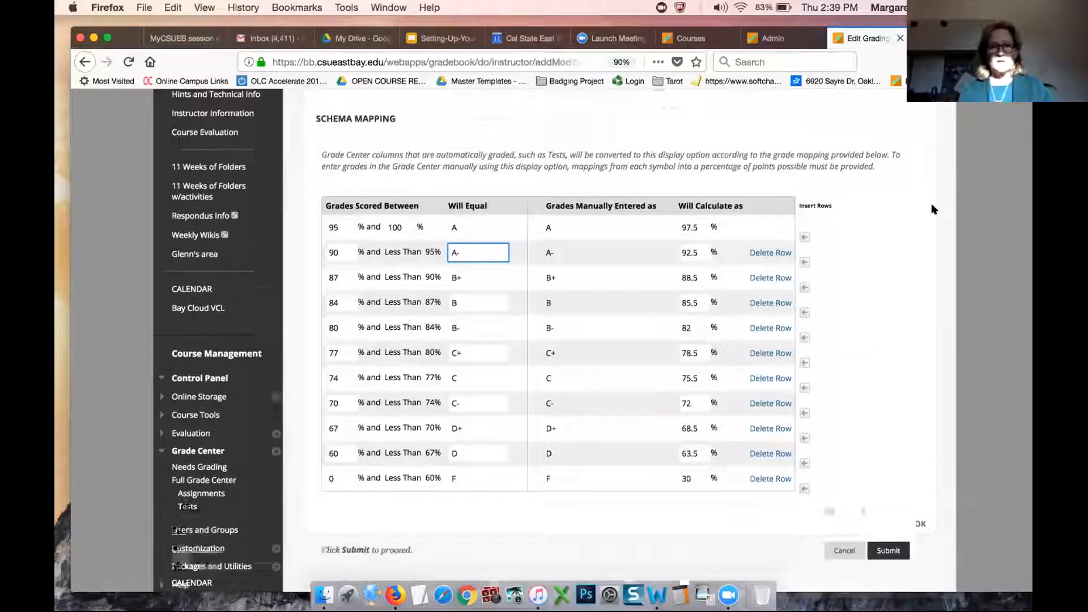
{"action": "scroll", "coordinate": [931, 205], "scroll_direction": "up", "scroll_amount": 2}
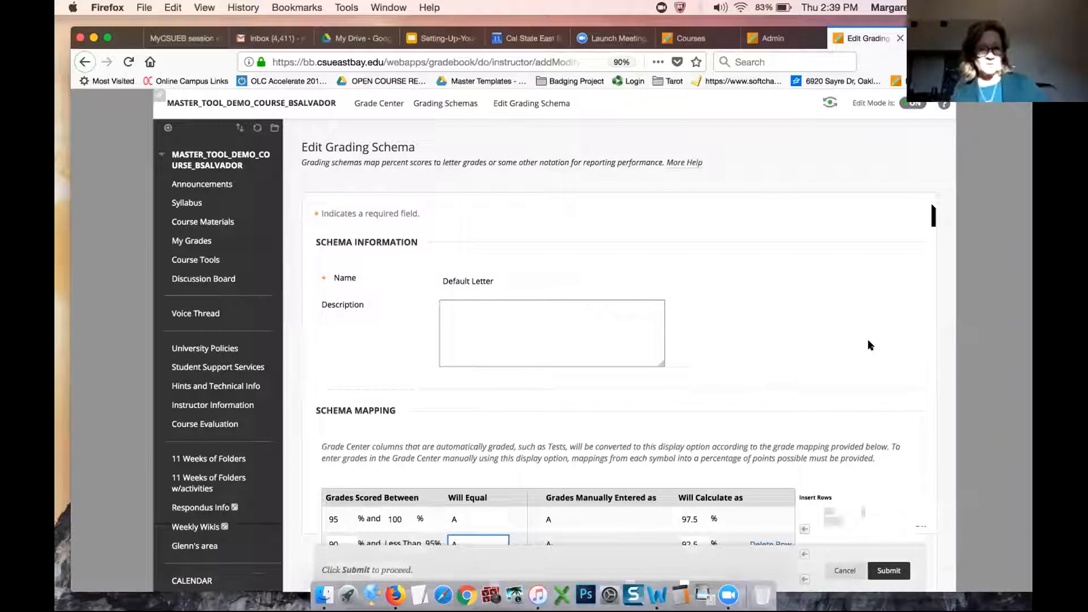
{"action": "scroll", "coordinate": [870, 345], "scroll_direction": "down", "scroll_amount": 5}
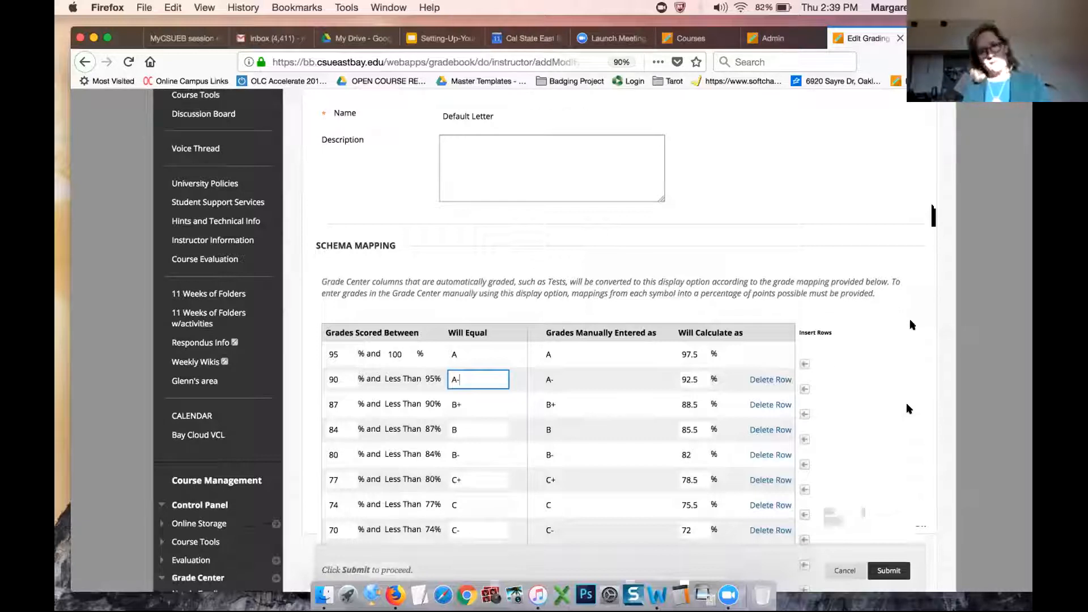
{"action": "scroll", "coordinate": [912, 324], "scroll_direction": "down", "scroll_amount": 3}
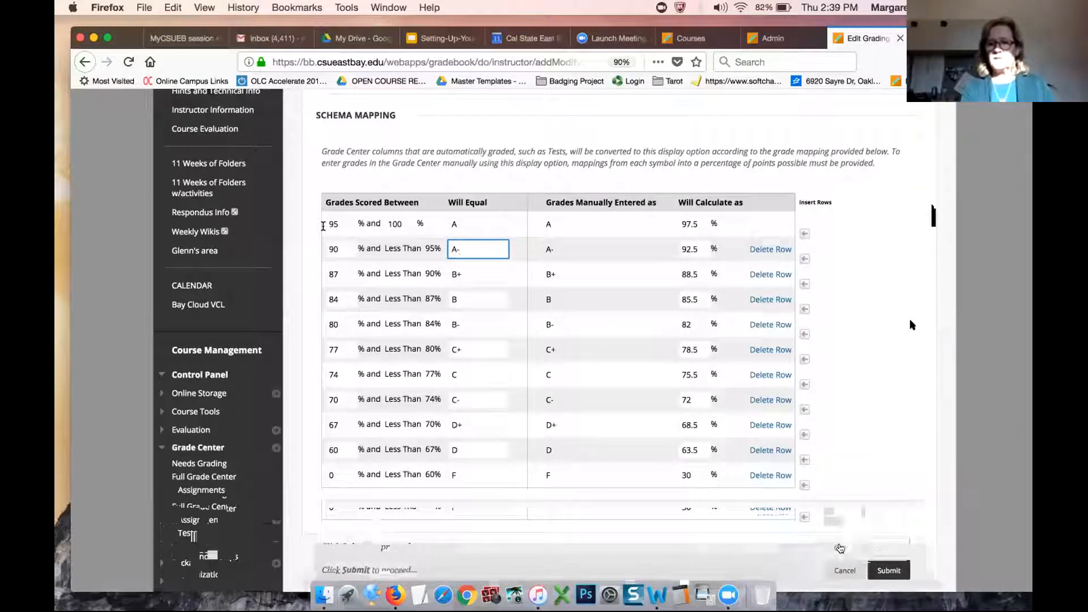
{"action": "left_click", "coordinate": [844, 570]}
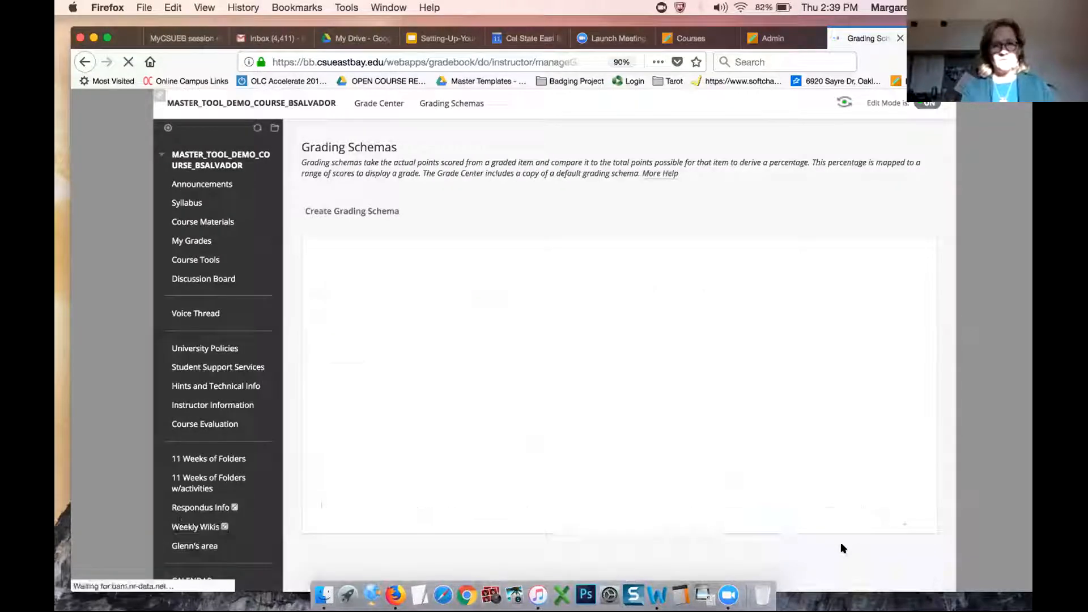
Step: Rename the Default Letter grading schema by replacing "Default" with the instructor's surname, and submit it
{"action": "left_click", "coordinate": [390, 320]}
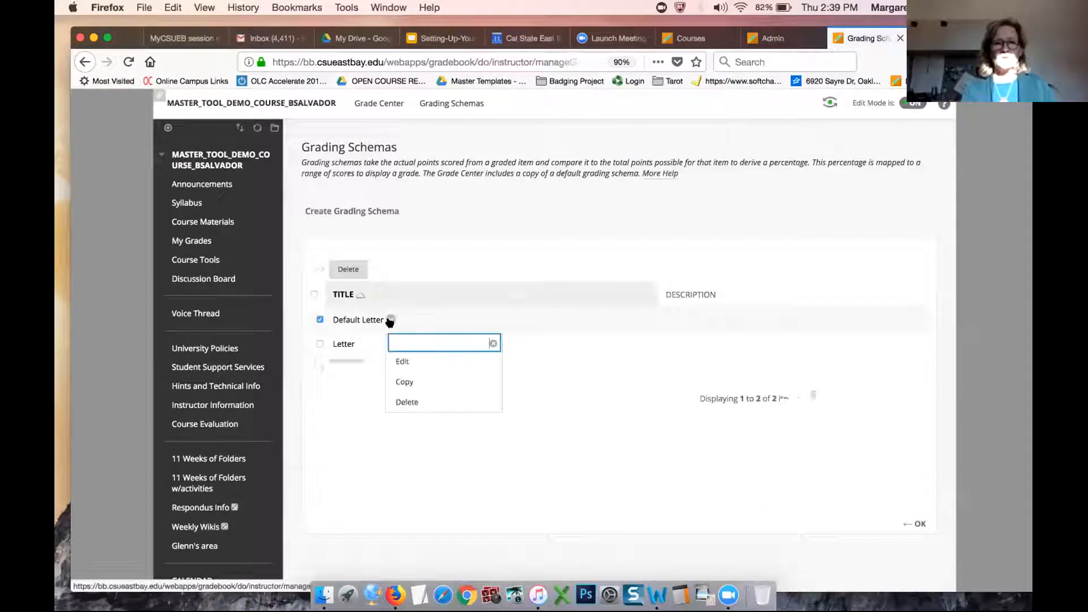
{"action": "left_click", "coordinate": [402, 360]}
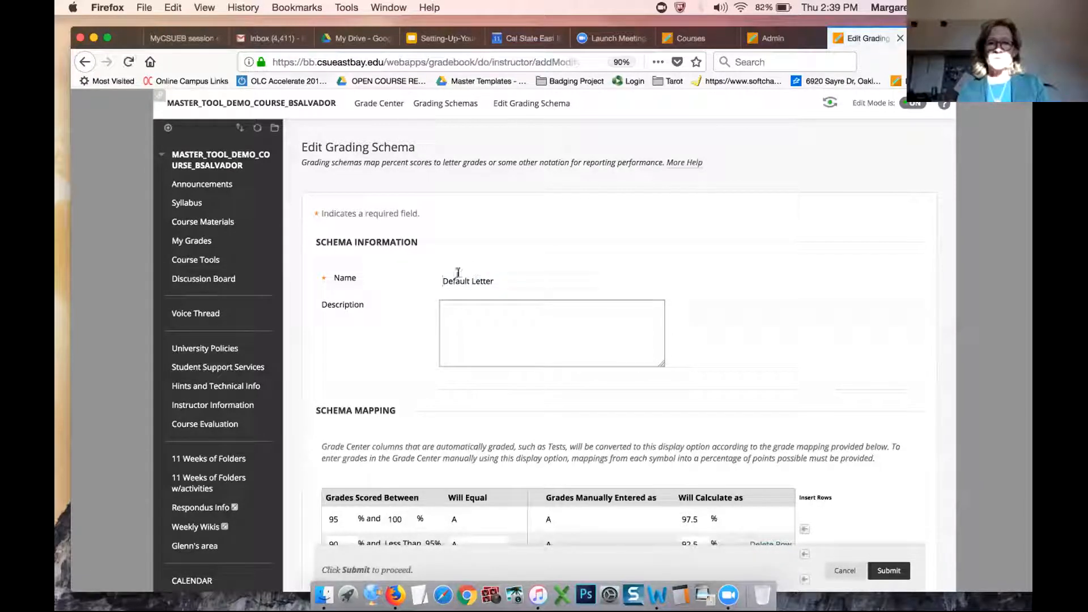
{"action": "left_click_drag", "start_coordinate": [469, 282], "coordinate": [425, 276]}
{"action": "type", "text": "Tapeart"}
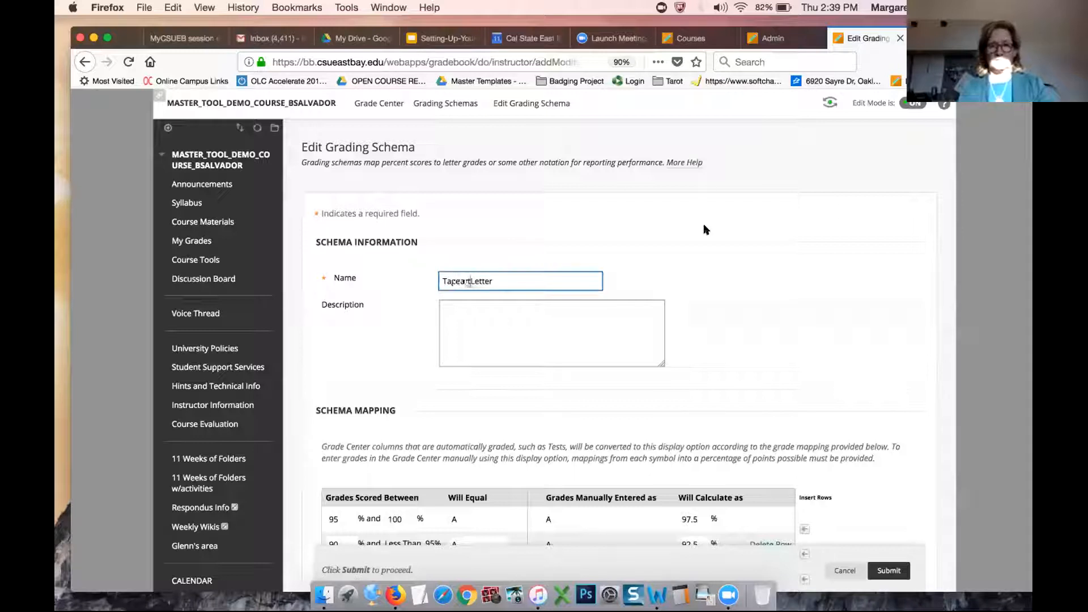
{"action": "left_click", "coordinate": [890, 569]}
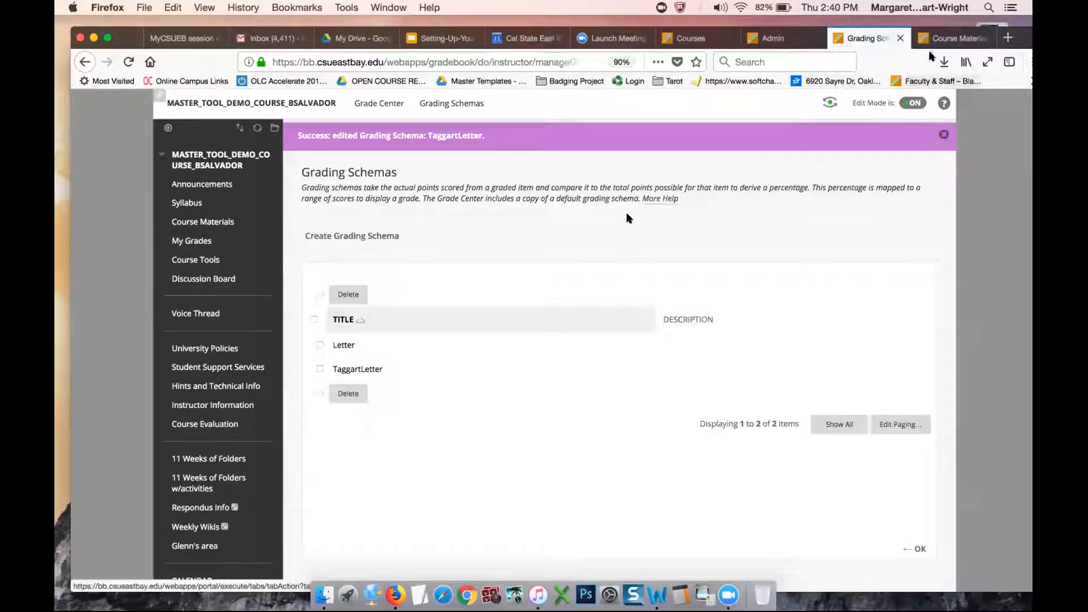
Step: Switch to the Setting-Up-Your-Grade-Center presentation in Google Slides and show the Workshop Objectives slide
{"action": "left_click", "coordinate": [952, 39]}
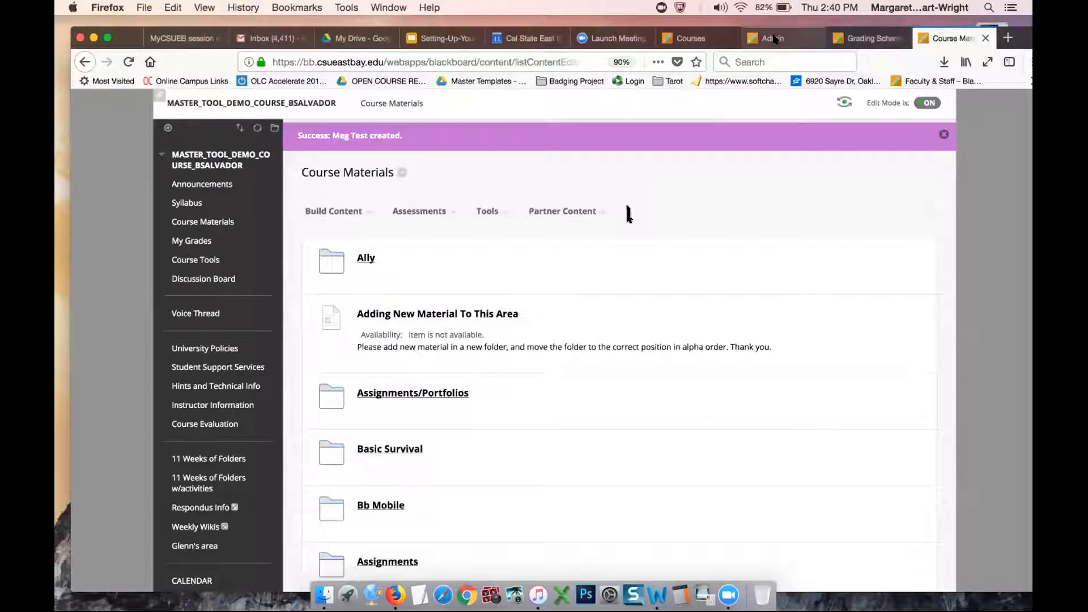
{"action": "left_click", "coordinate": [439, 38]}
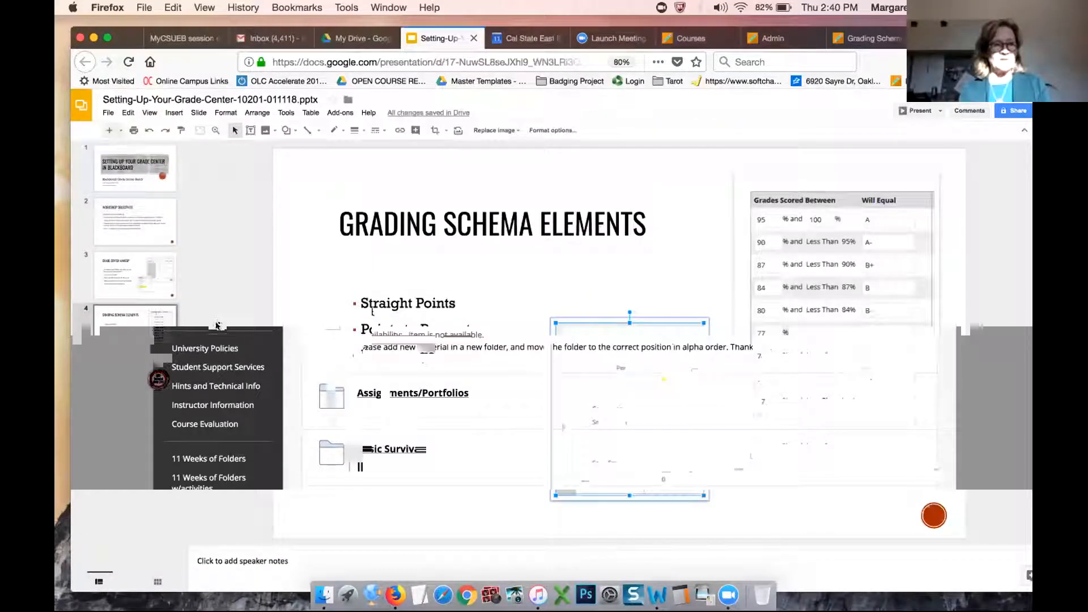
{"action": "key", "text": "Up"}
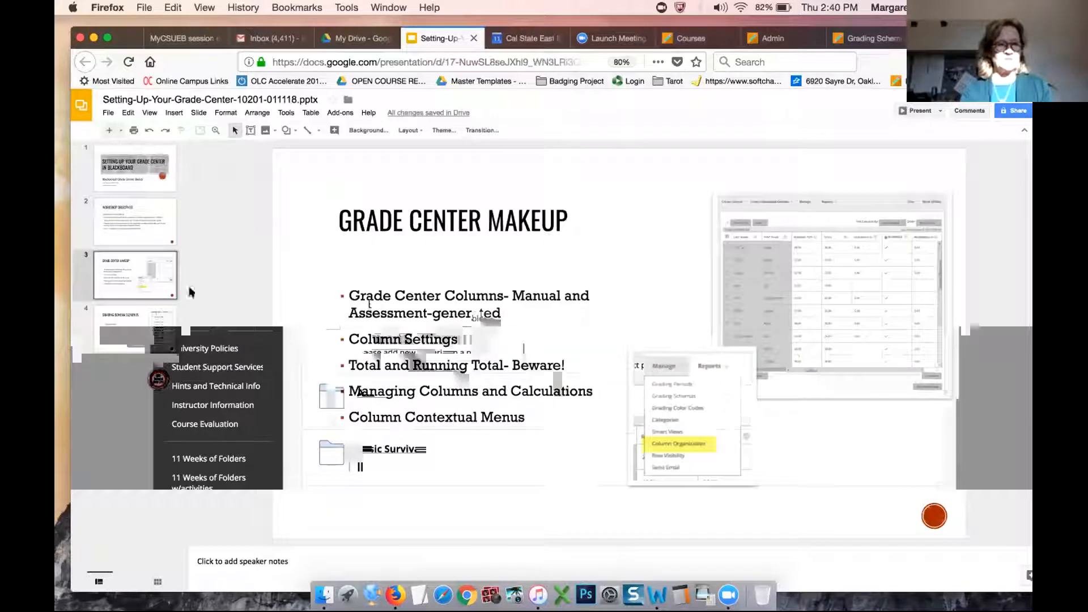
{"action": "left_click", "coordinate": [124, 234]}
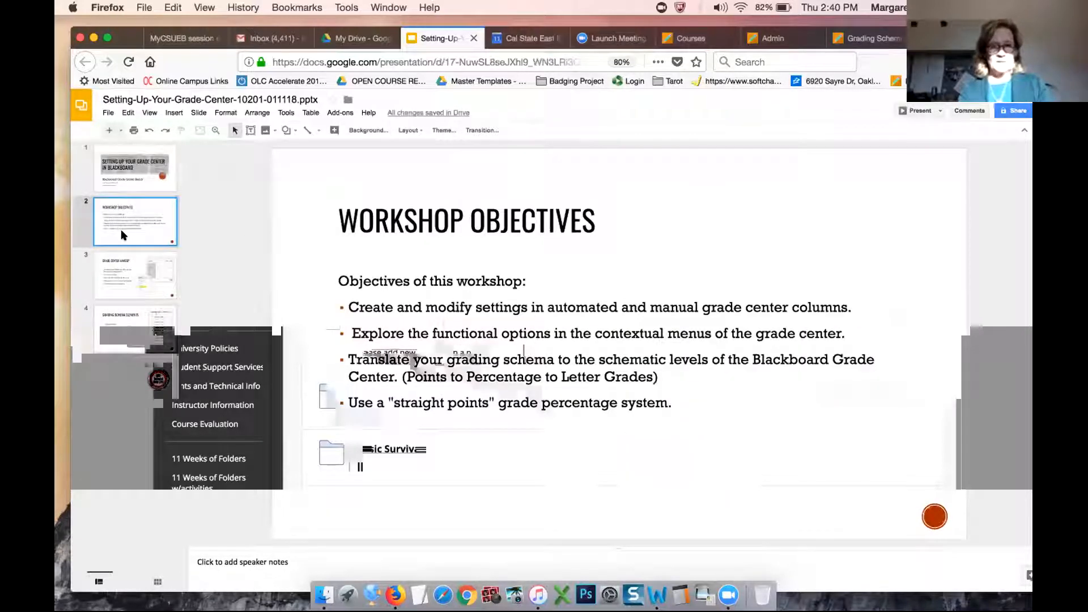